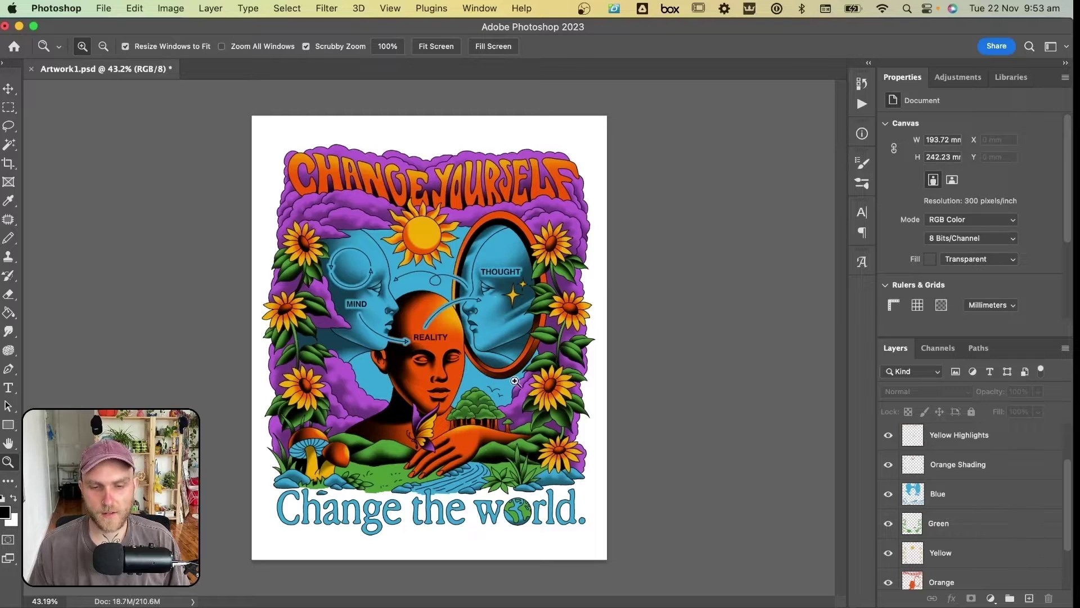
# - Toggle the Yellow Highlights layer off and on to check it, leaving it visible
pyautogui.scroll(-2, 1012, 529)
pyautogui.scroll(2, 976, 515)
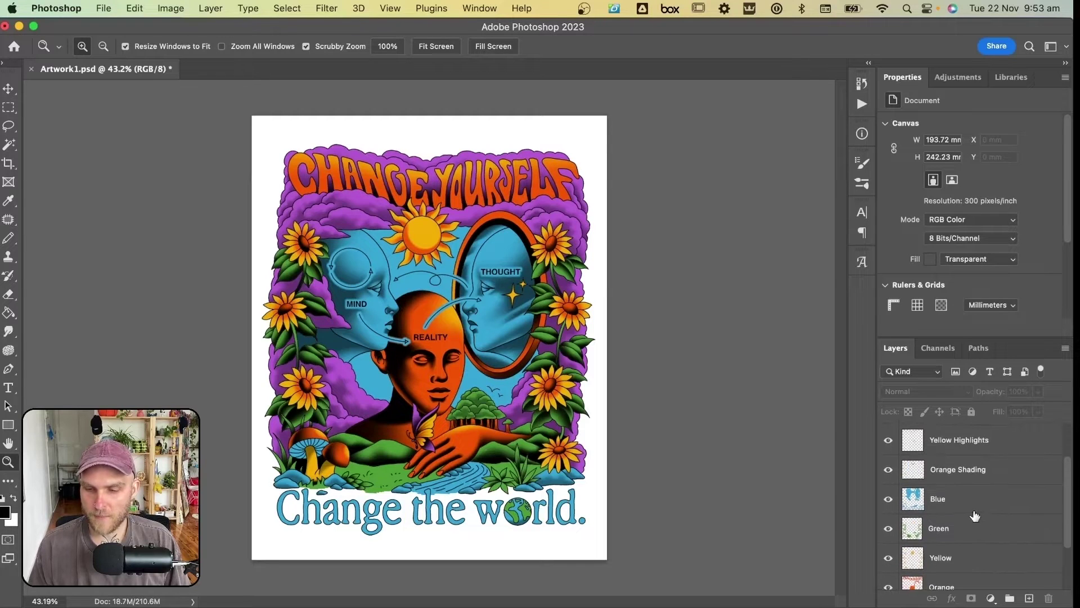
pyautogui.scroll(3, 913, 454)
pyautogui.click(889, 498)
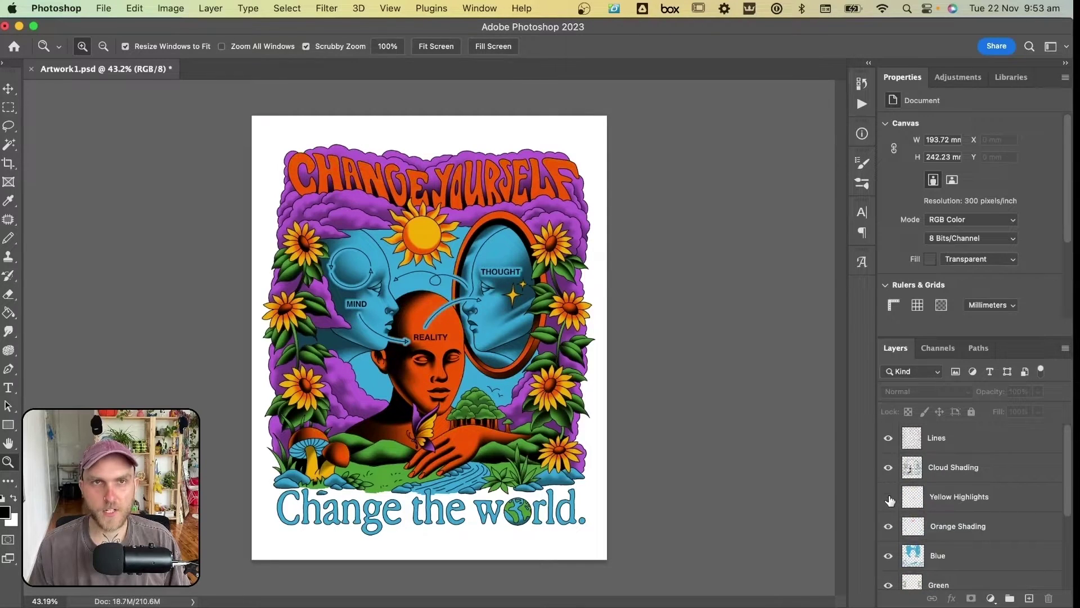
pyautogui.click(888, 498)
pyautogui.click(888, 498)
pyautogui.click(888, 499)
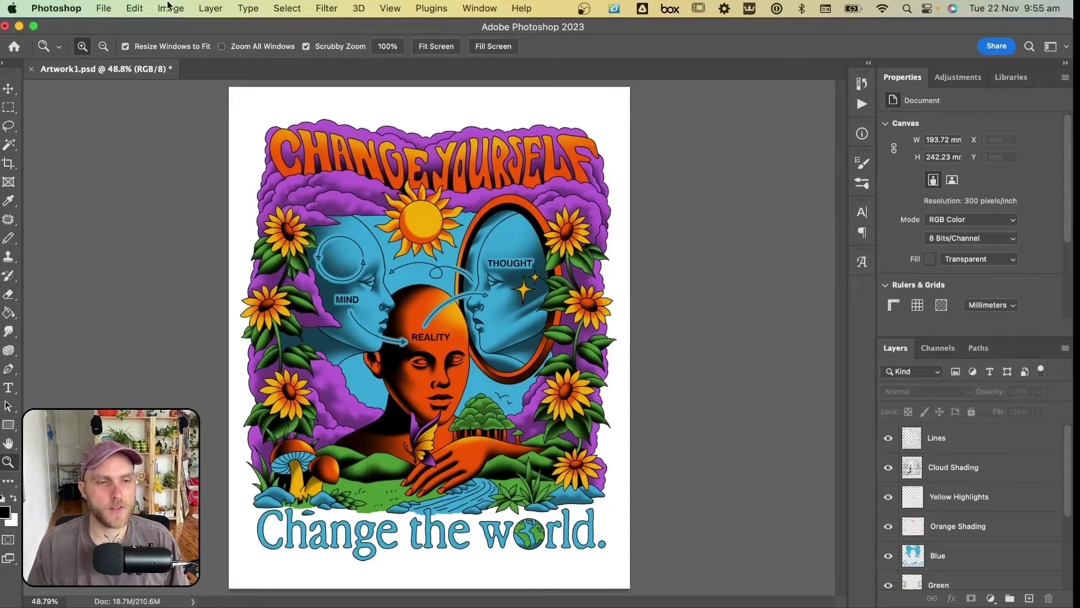
# - Resize the image to 3000 pixels wide and zoom in on the clouds by the upper-right sunflower
pyautogui.click(168, 8)
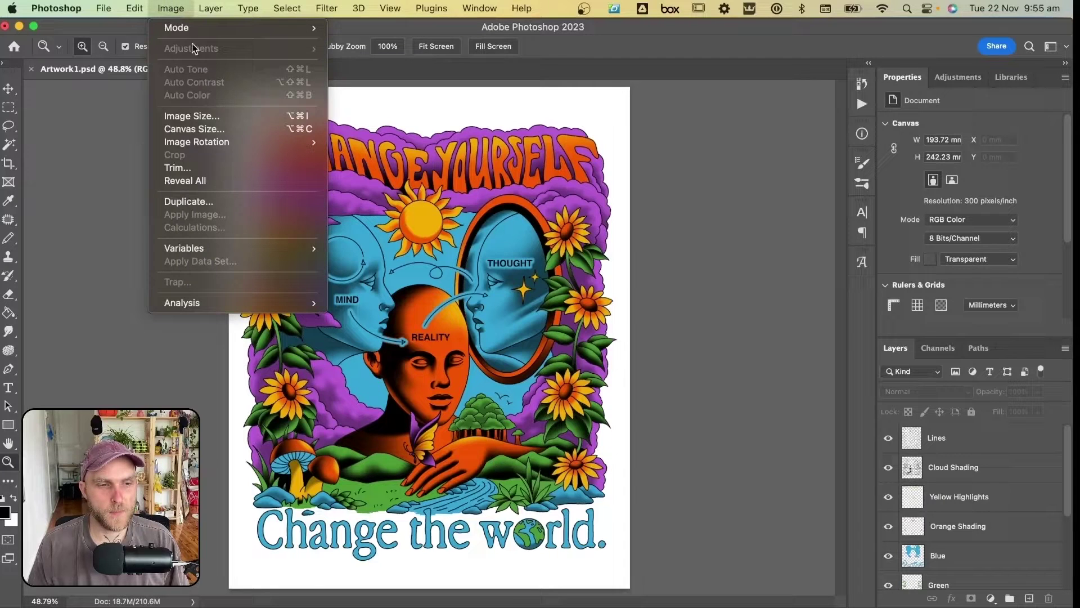
pyautogui.click(218, 113)
pyautogui.write('3000')
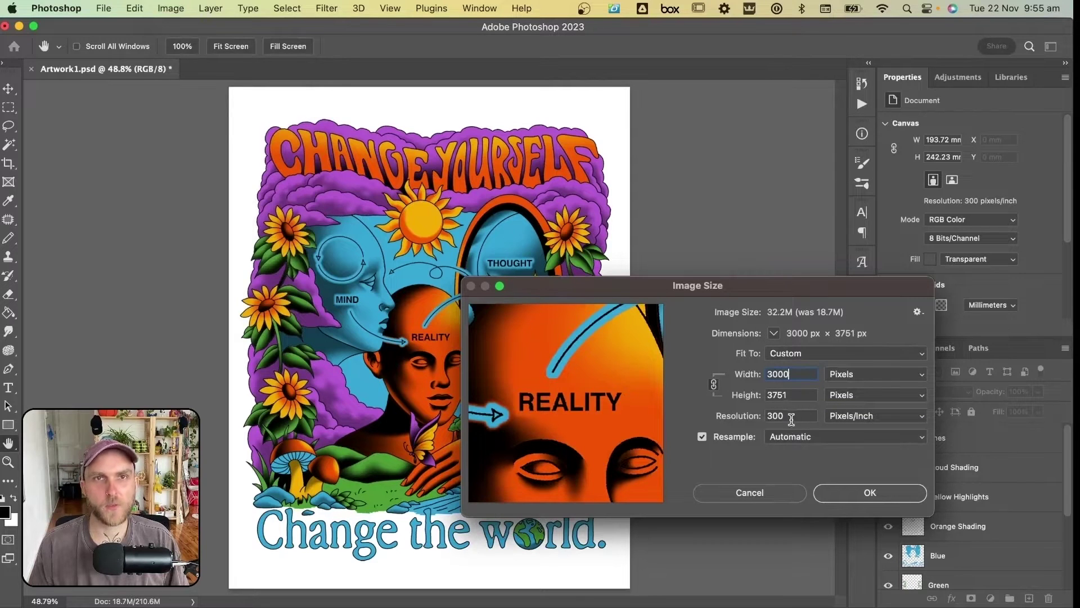
pyautogui.click(874, 495)
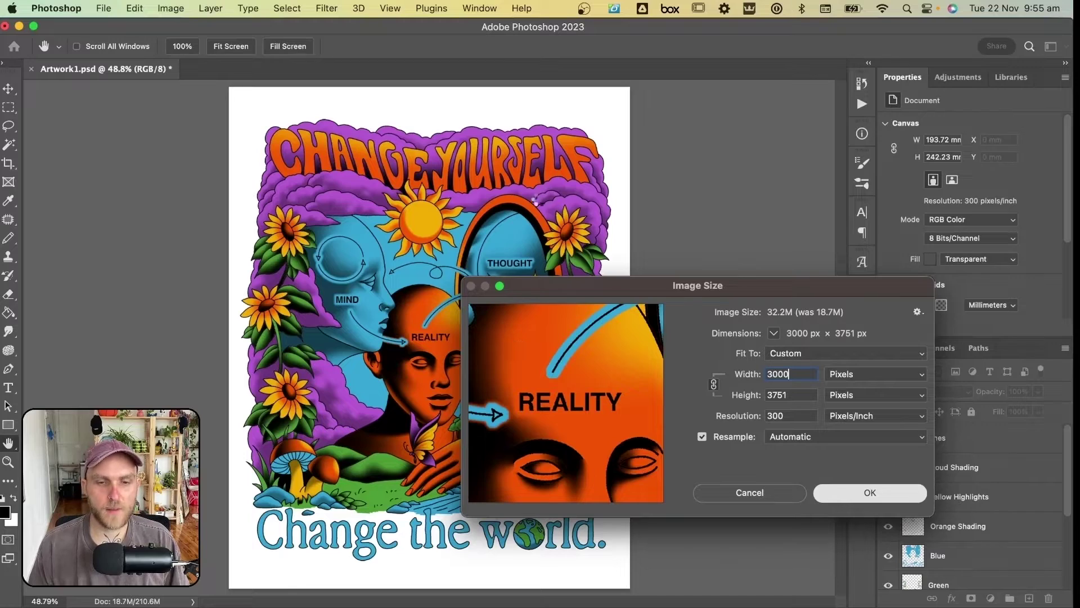
pyautogui.press('z')
pyautogui.moveTo(606, 166); pyautogui.dragTo(600, 214)
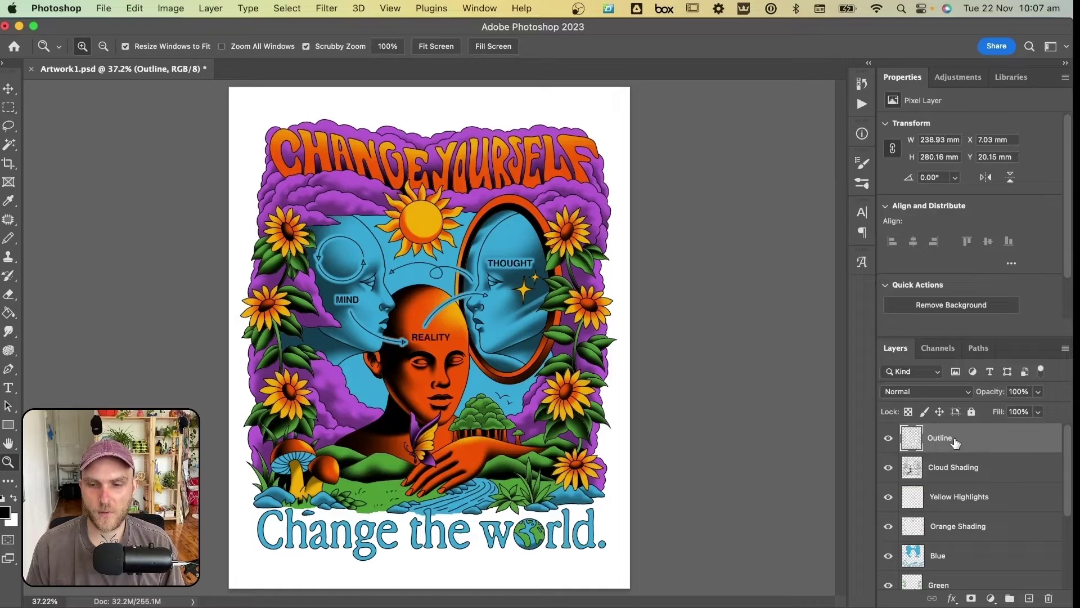
# - Run the Line Bot (05) Regular action and hide Cloud Shading to inspect the thickened lines
pyautogui.click(861, 104)
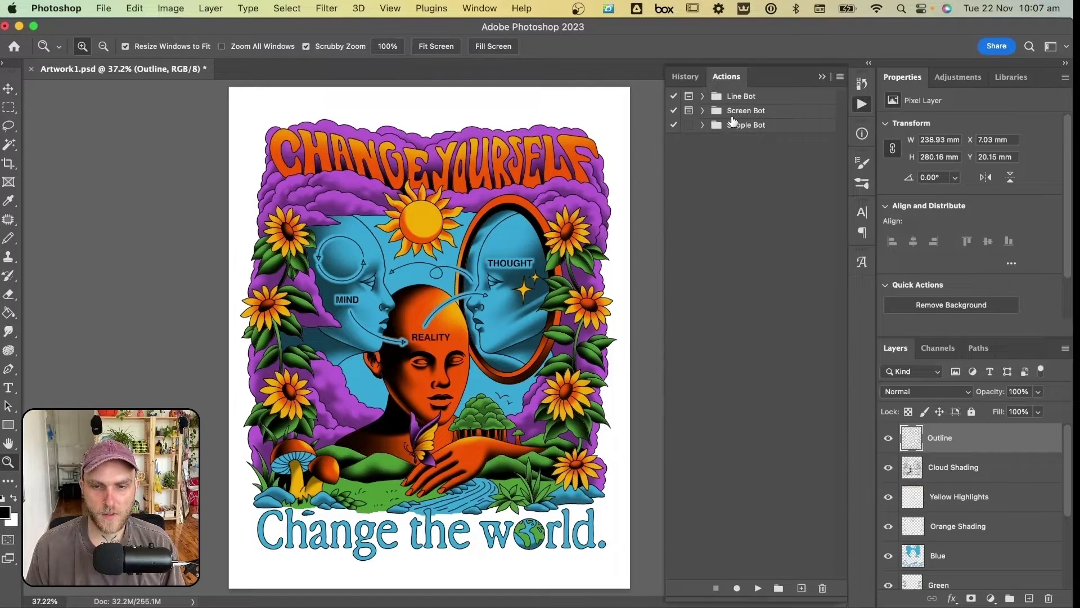
pyautogui.click(702, 96)
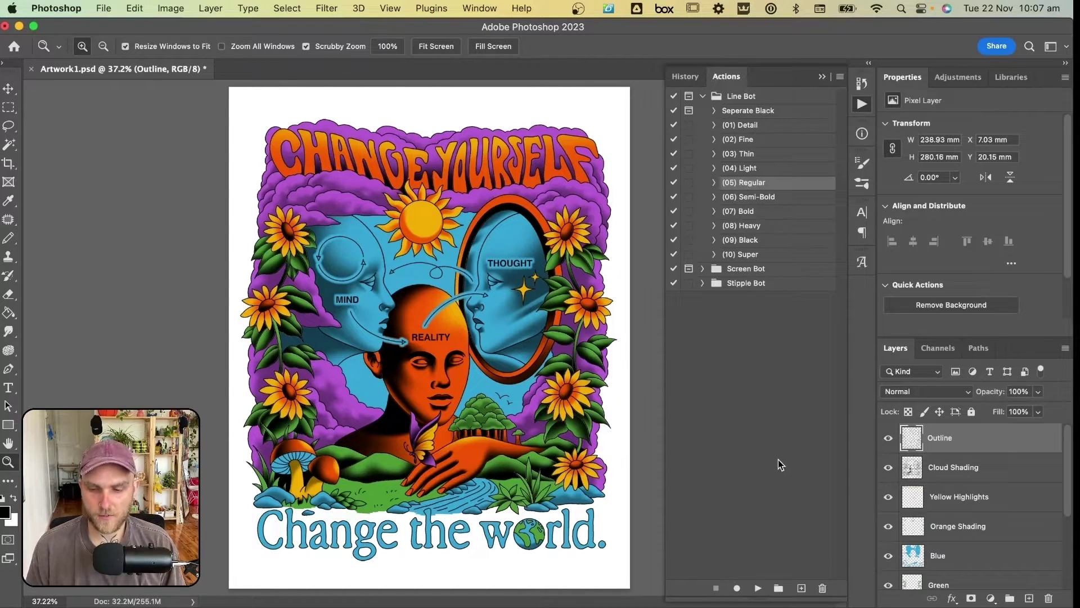
pyautogui.click(757, 587)
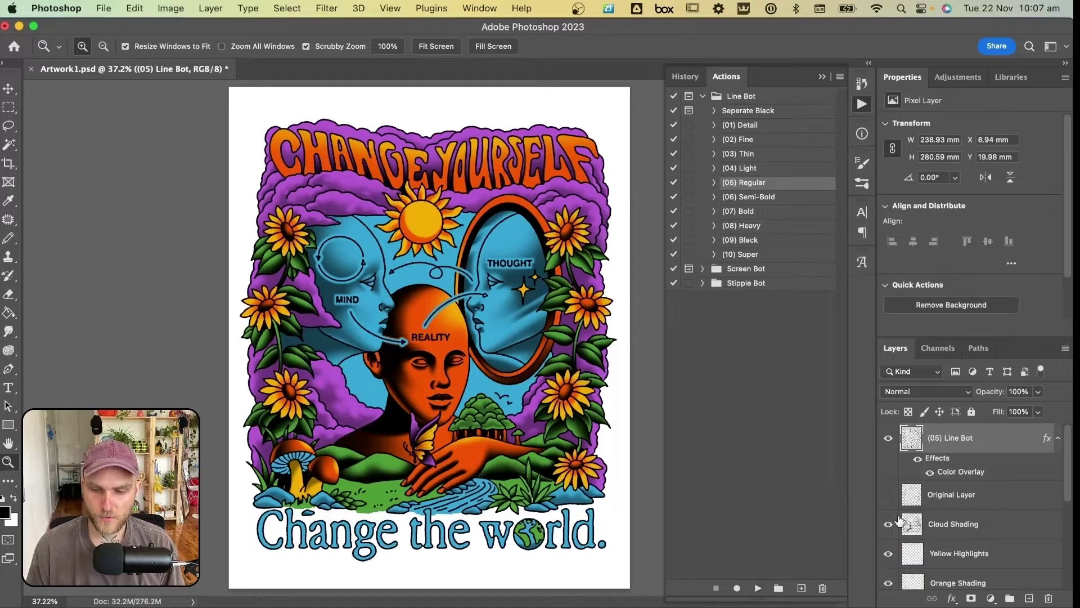
pyautogui.click(889, 524)
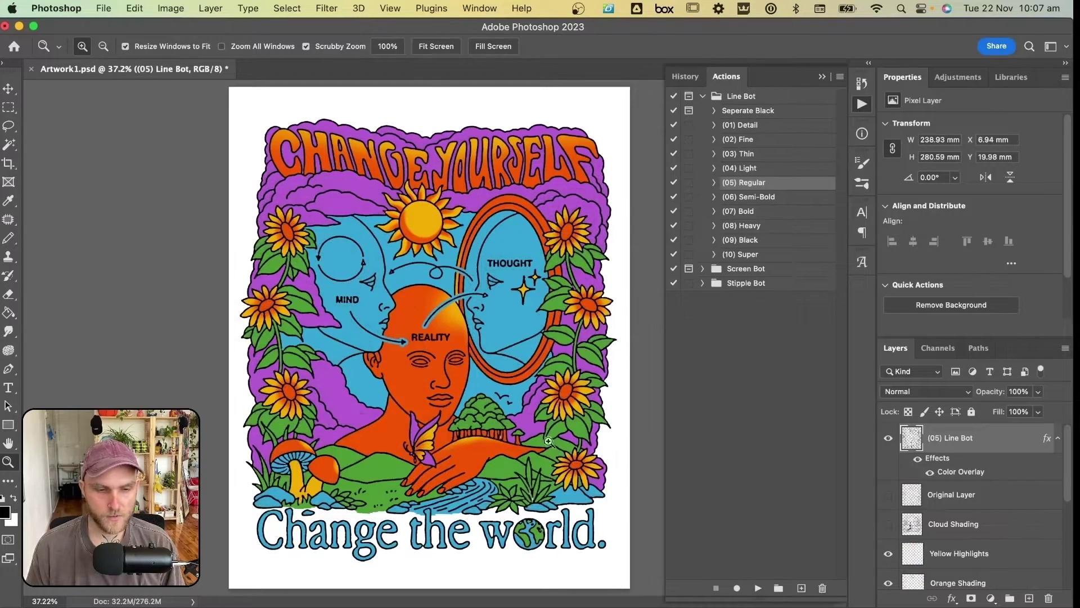
pyautogui.scroll(2, 528, 228)
pyautogui.scroll(10, 535, 227)
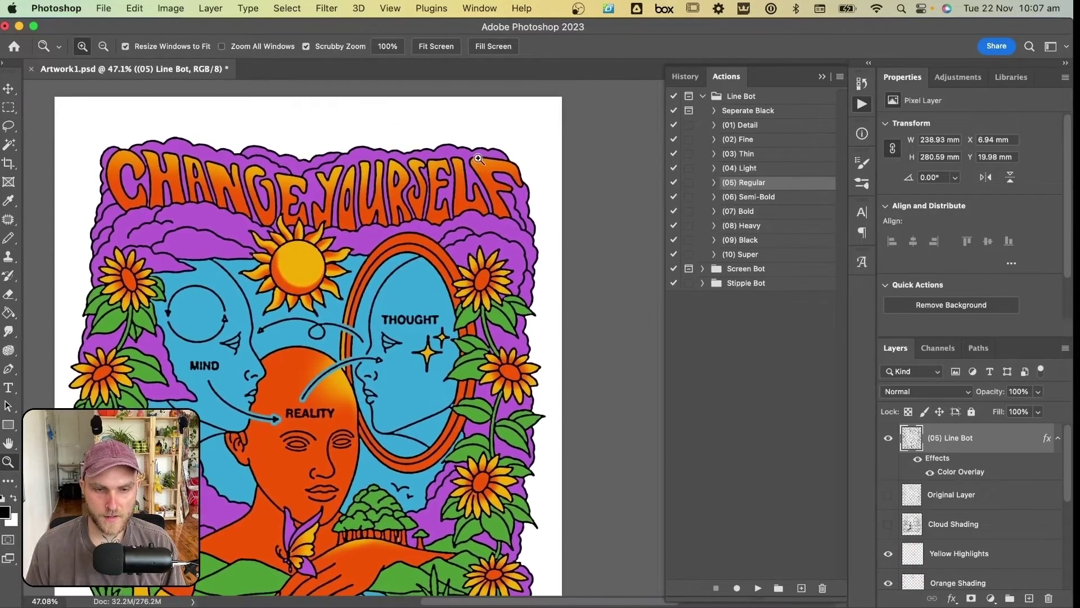
pyautogui.hscroll(-10, 456, 202)
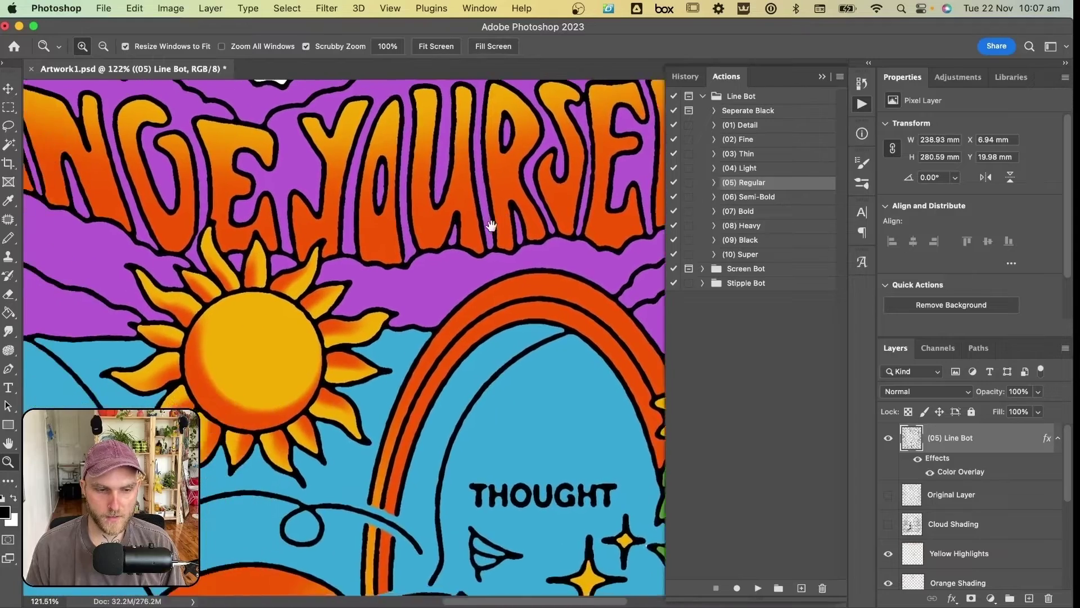
pyautogui.hscroll(-5, 525, 335)
pyautogui.scroll(-3, 506, 343)
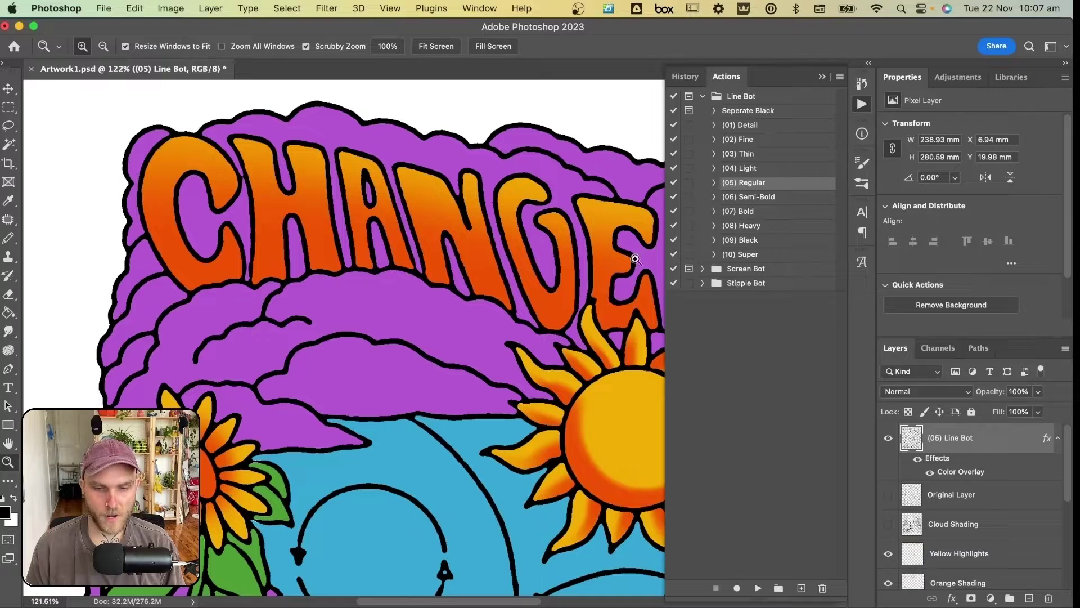
# - Compare, then discard the (05) Line Bot layer and show the Original Layer line art again
pyautogui.click(889, 438)
pyautogui.click(889, 439)
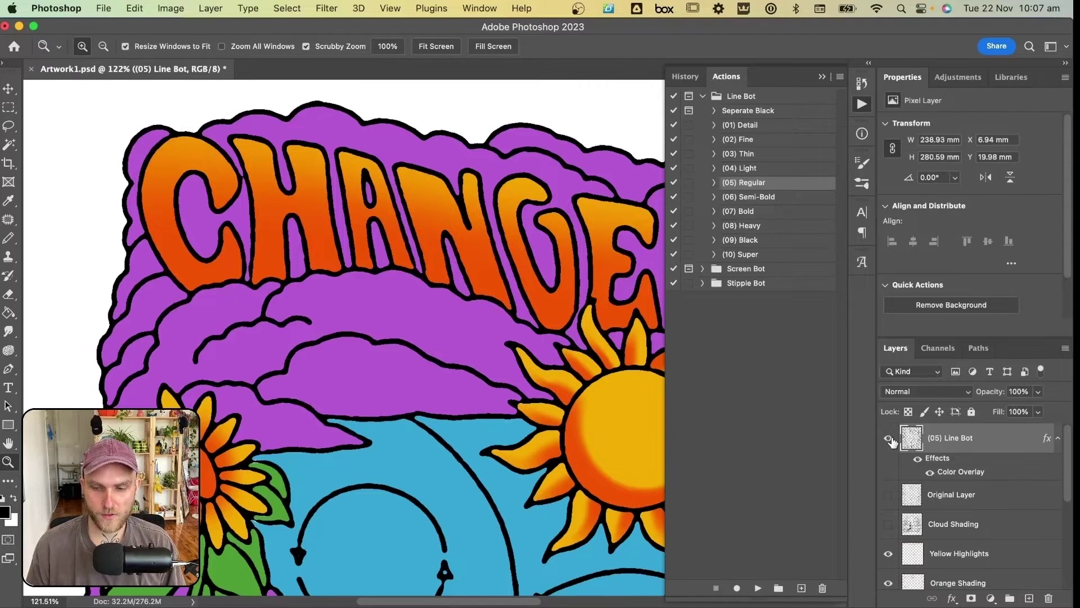
pyautogui.moveTo(945, 447); pyautogui.dragTo(1047, 595)
pyautogui.click(888, 438)
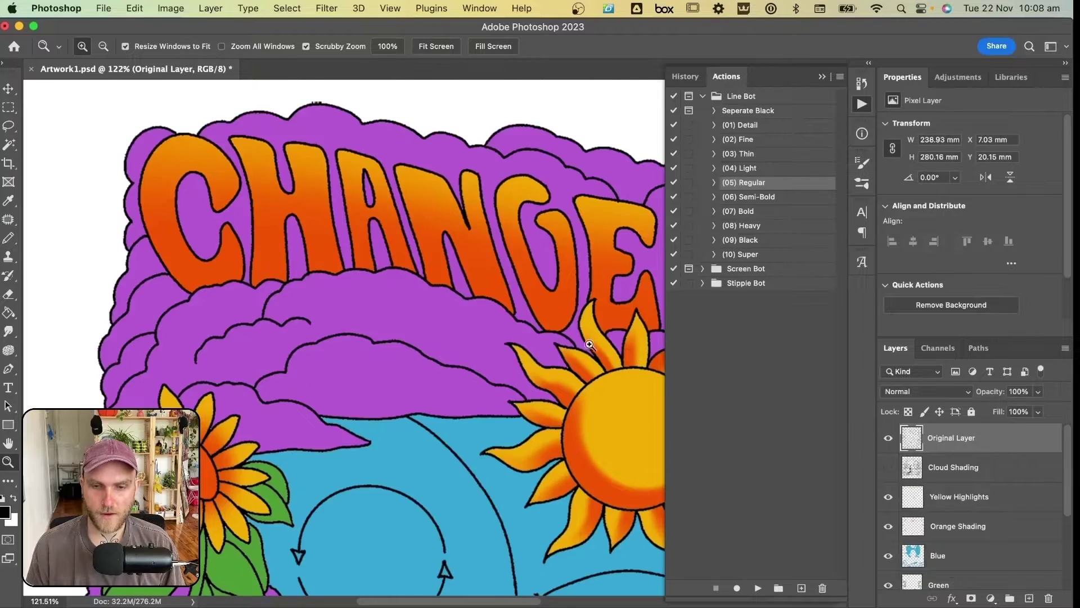
pyautogui.scroll(-5, 588, 344)
pyautogui.hscroll(3, 407, 268)
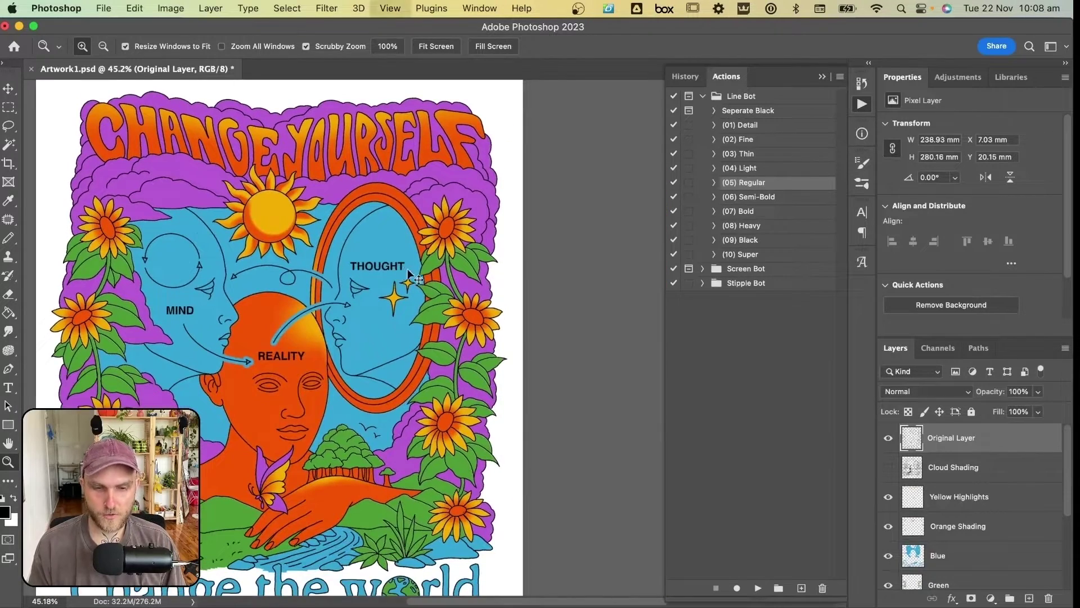
pyautogui.scroll(-2, 407, 268)
pyautogui.click(762, 167)
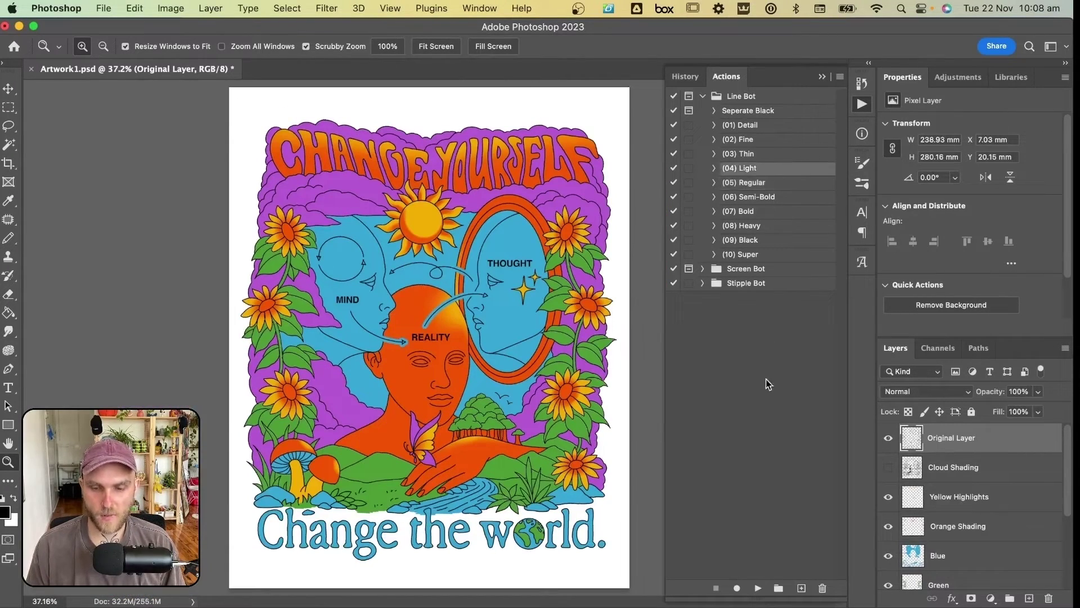
# - Run Line Bot (04) Light and set the new line layer's Color Overlay to blue 1200ff
pyautogui.click(759, 587)
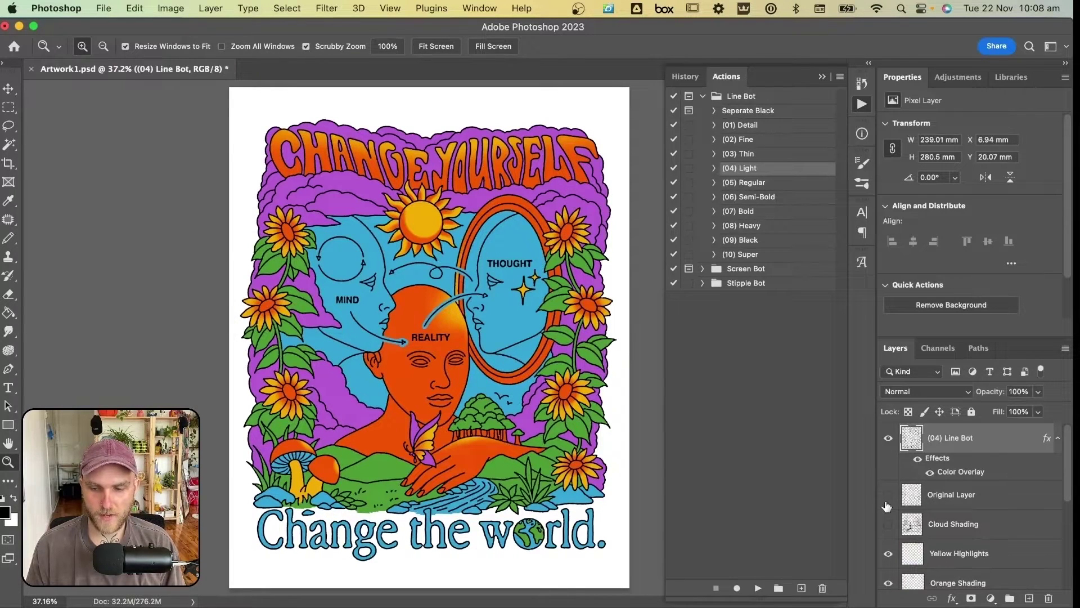
pyautogui.doubleClick(952, 472)
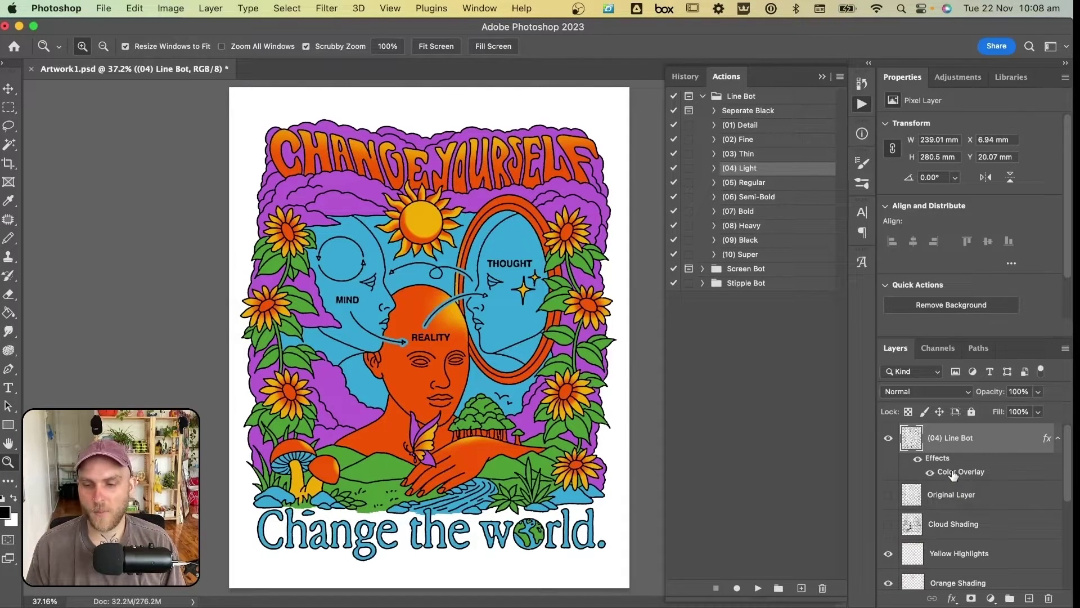
pyautogui.click(1049, 298)
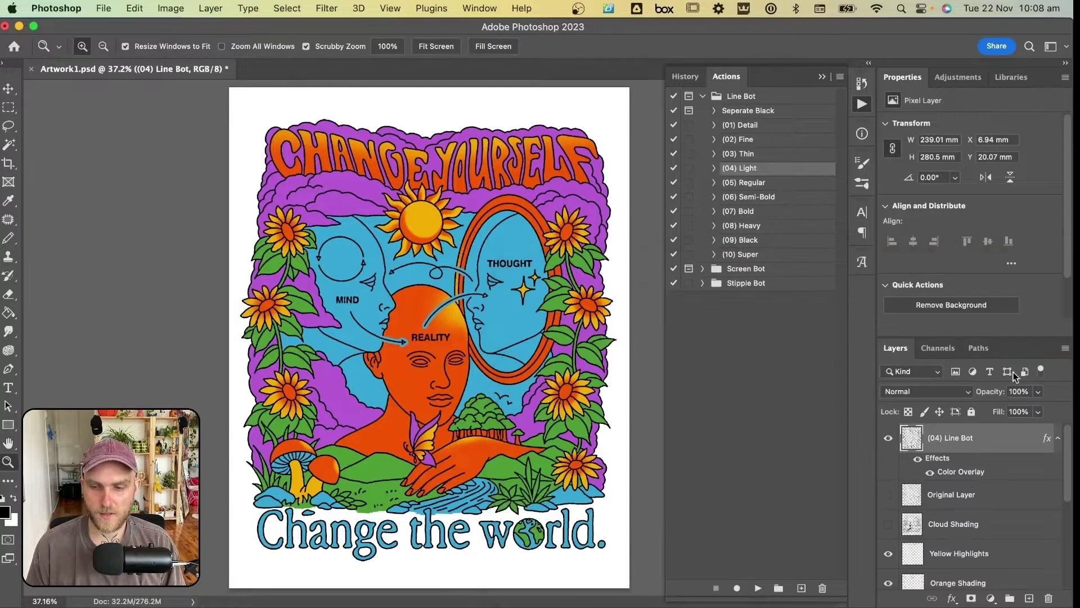
pyautogui.doubleClick(969, 476)
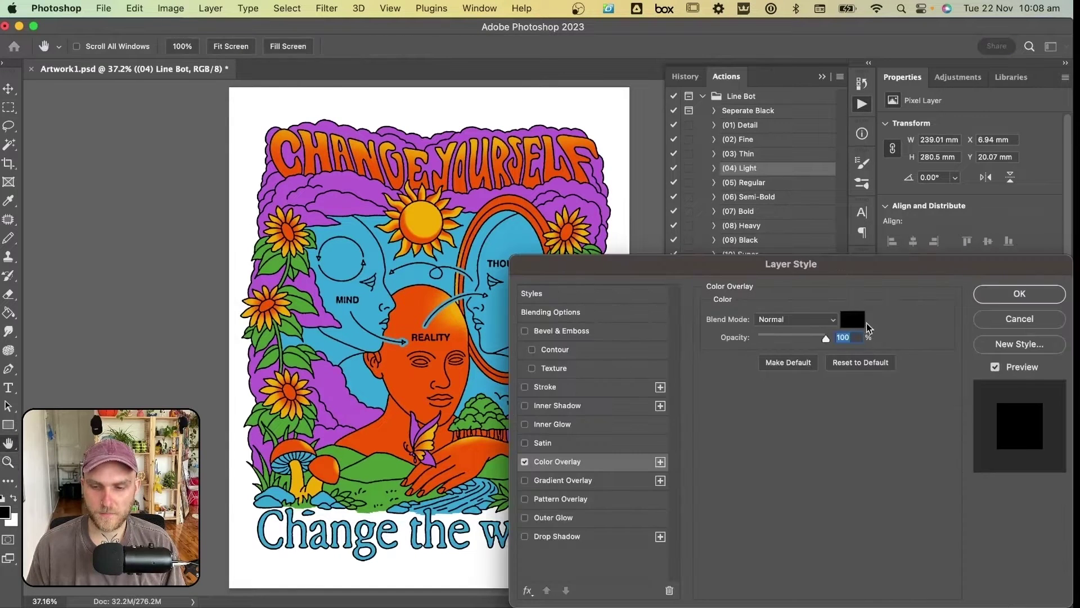
pyautogui.click(852, 319)
pyautogui.click(900, 442)
pyautogui.moveTo(837, 445); pyautogui.dragTo(891, 361)
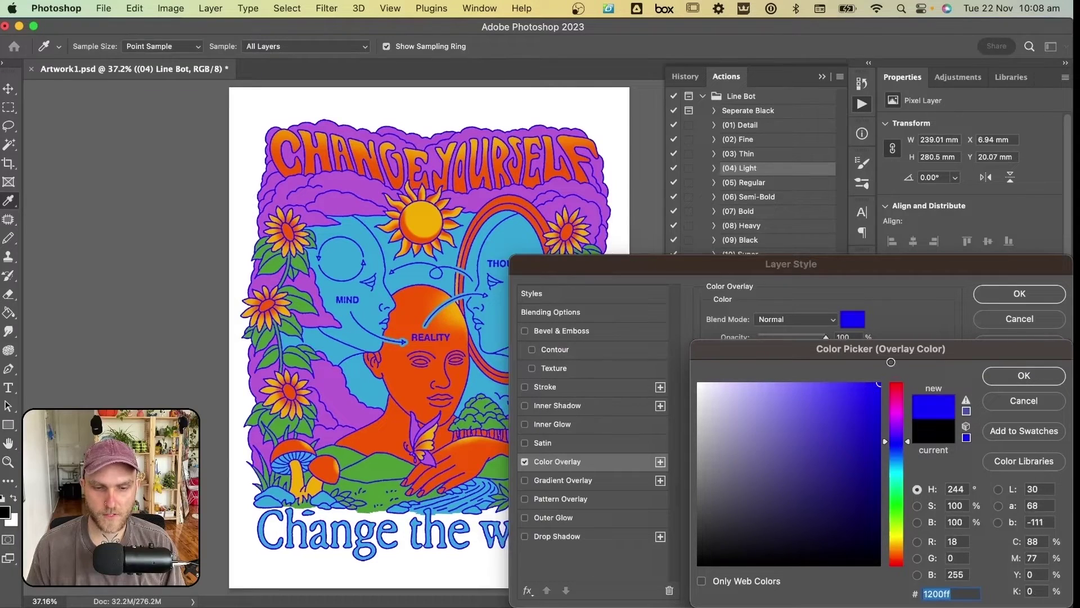
pyautogui.click(1047, 376)
pyautogui.click(1044, 295)
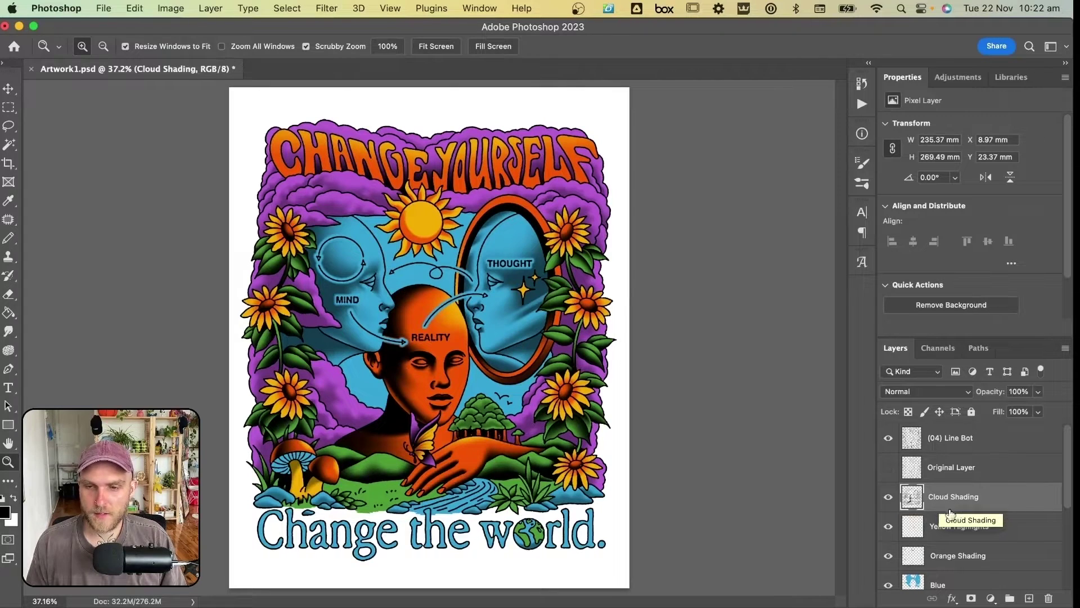
# - Run the Stipple Bot (06) Semi-Bold action on the cloud shading
pyautogui.click(862, 104)
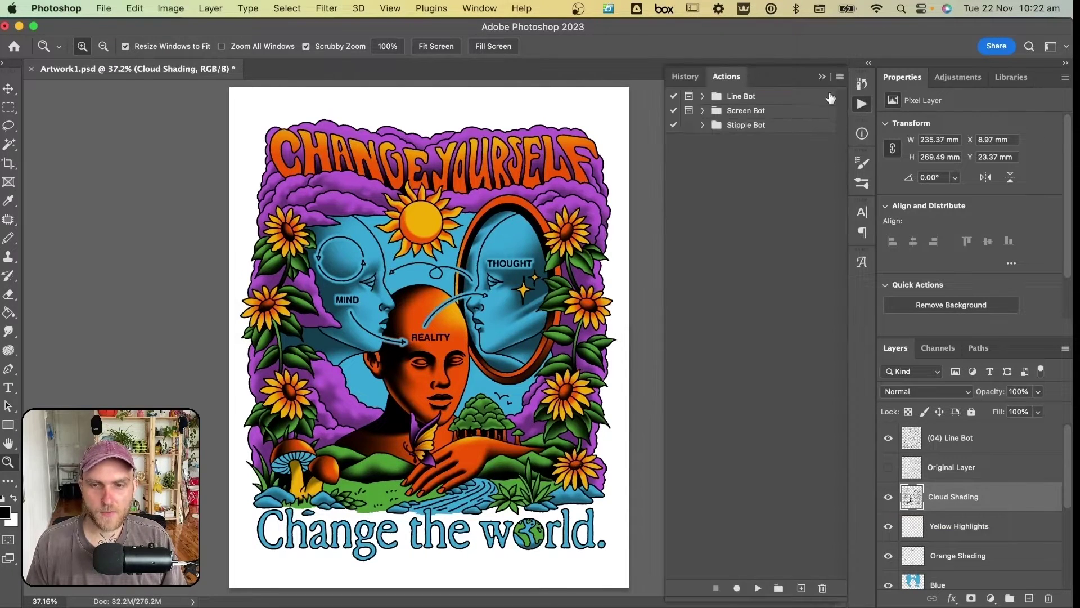
pyautogui.click(701, 126)
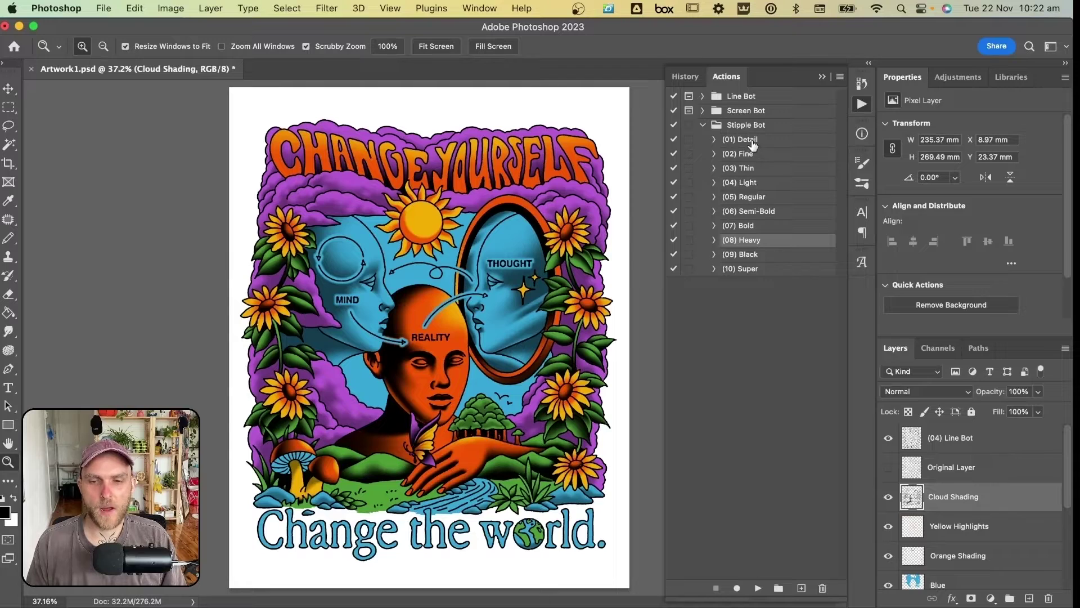
pyautogui.click(750, 145)
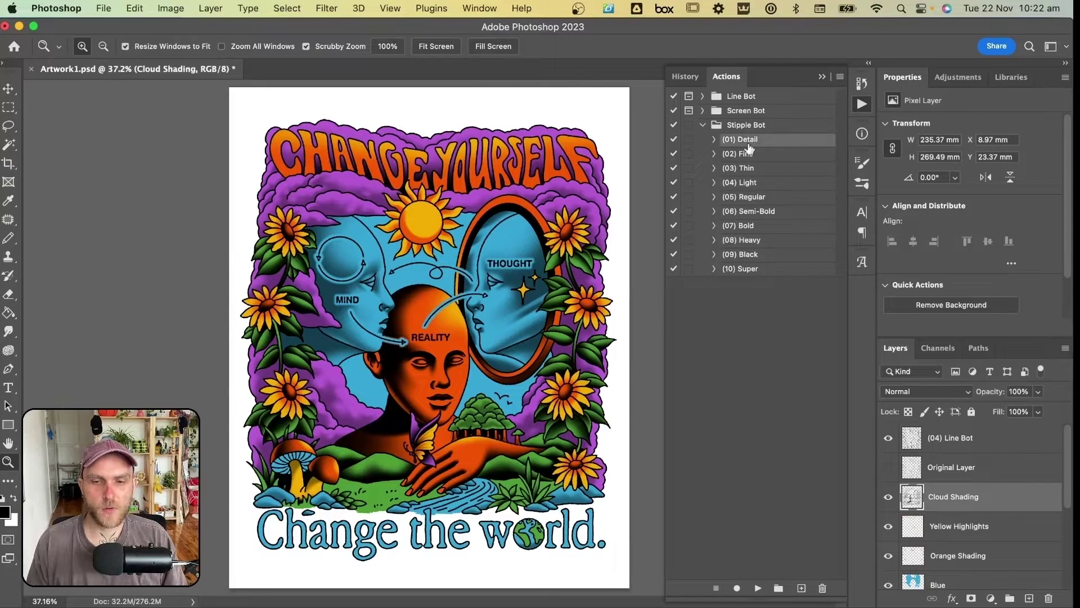
pyautogui.click(750, 268)
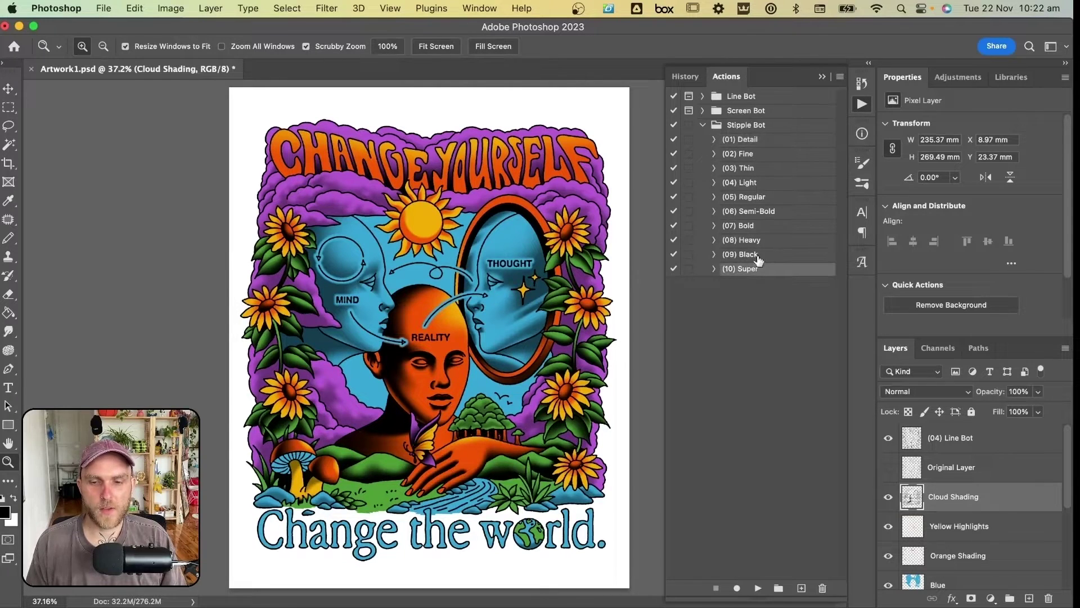
pyautogui.click(761, 213)
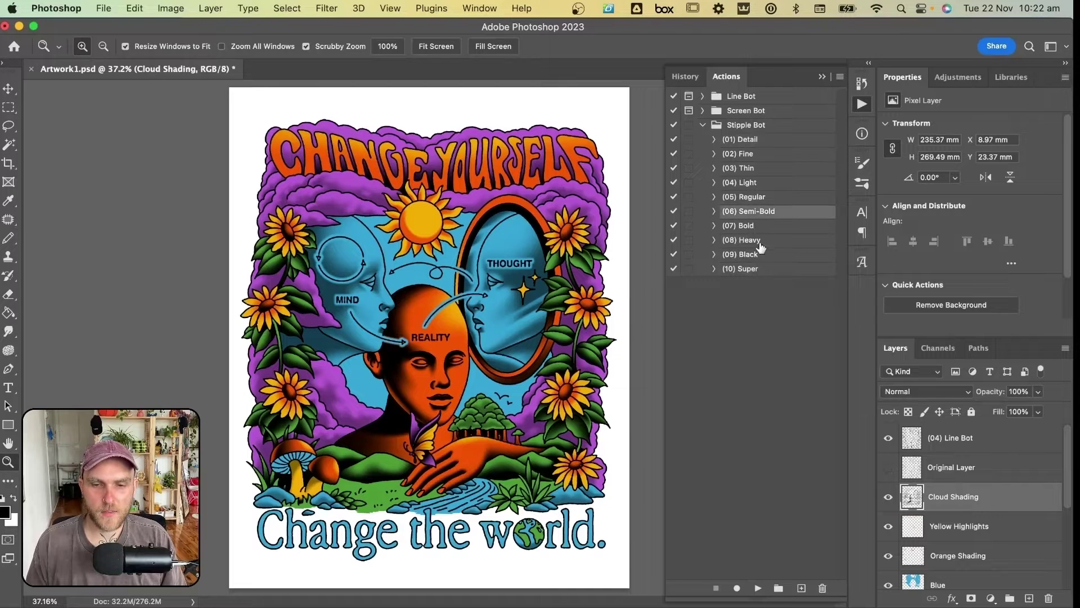
pyautogui.click(758, 588)
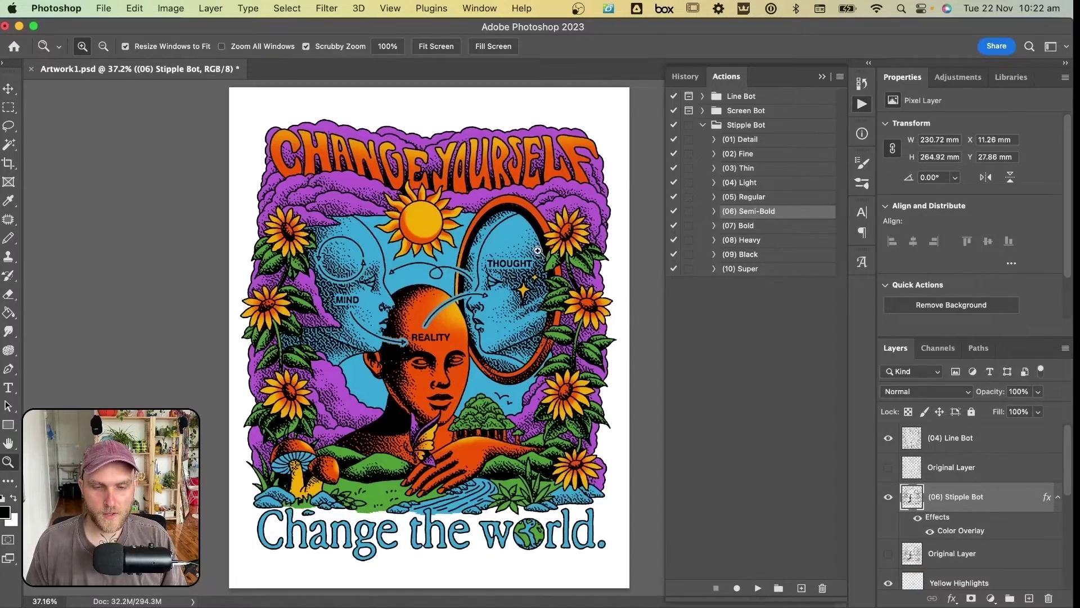
# - Inspect the Semi-Bold stipple up close, then delete the (06) Stipple Bot layer
pyautogui.moveTo(538, 252)
pyautogui.mouseDown()
pyautogui.moveTo(585, 257)
pyautogui.moveTo(540, 259)
pyautogui.mouseUp()
pyautogui.scroll(5, 394, 282)
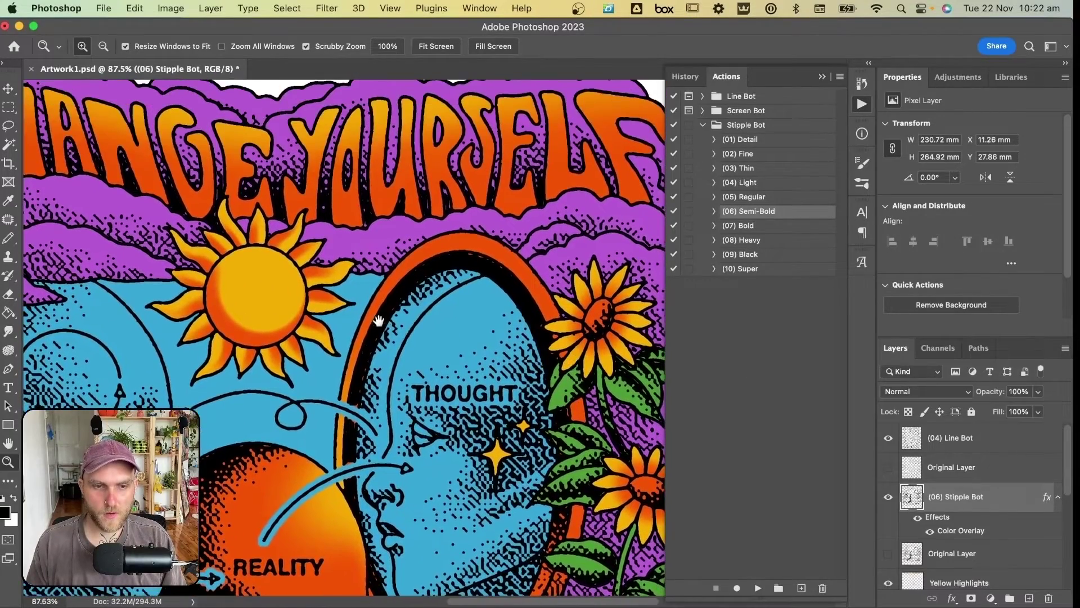
pyautogui.moveTo(374, 314); pyautogui.dragTo(428, 315)
pyautogui.scroll(-5, 532, 381)
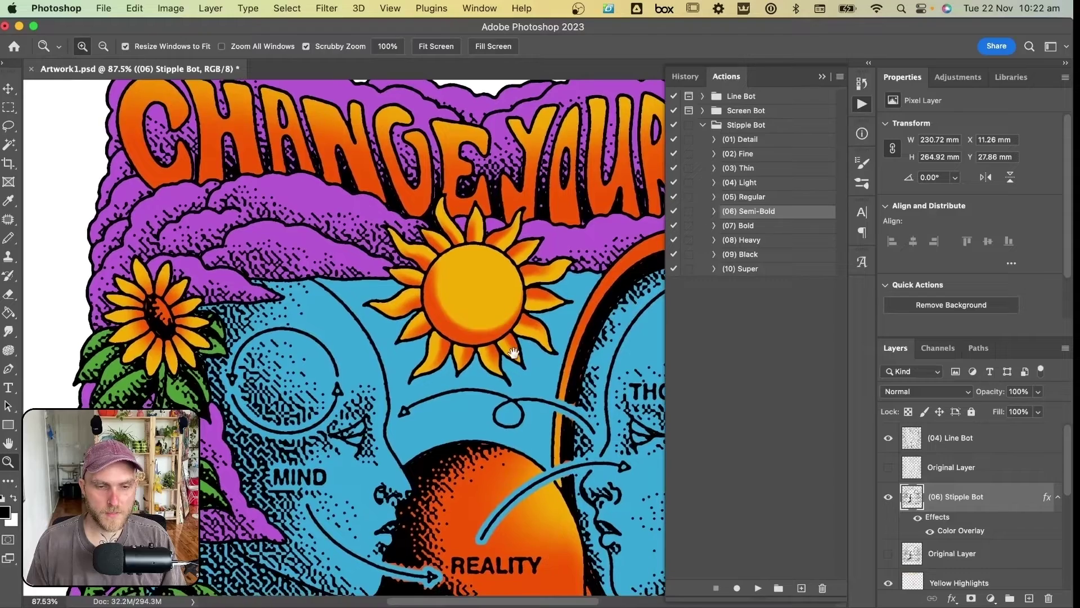
pyautogui.scroll(-5, 492, 255)
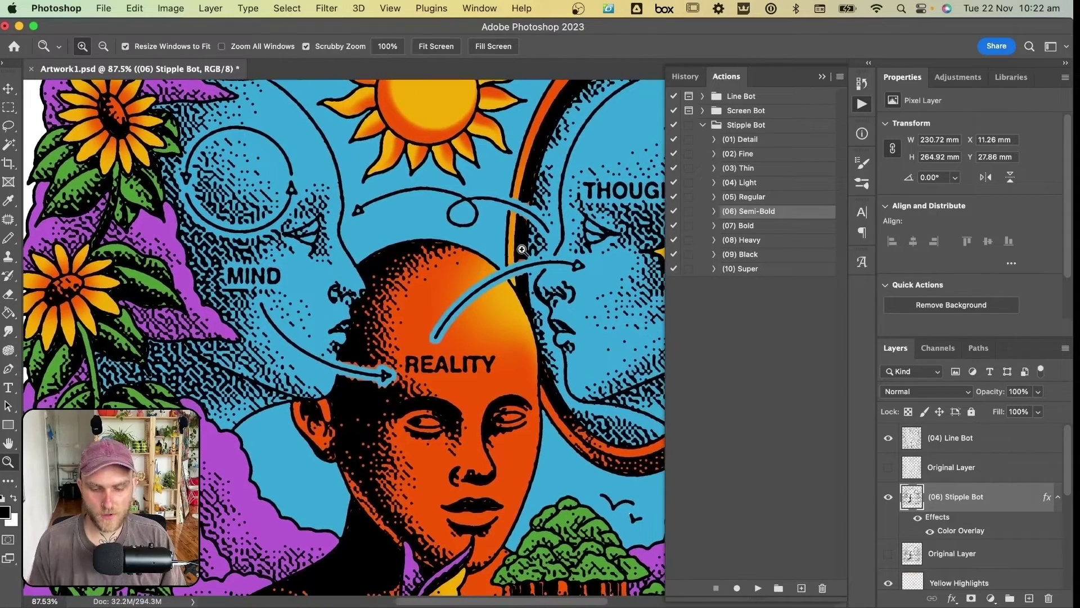
pyautogui.press('super+0')
pyautogui.moveTo(978, 498); pyautogui.dragTo(1048, 598)
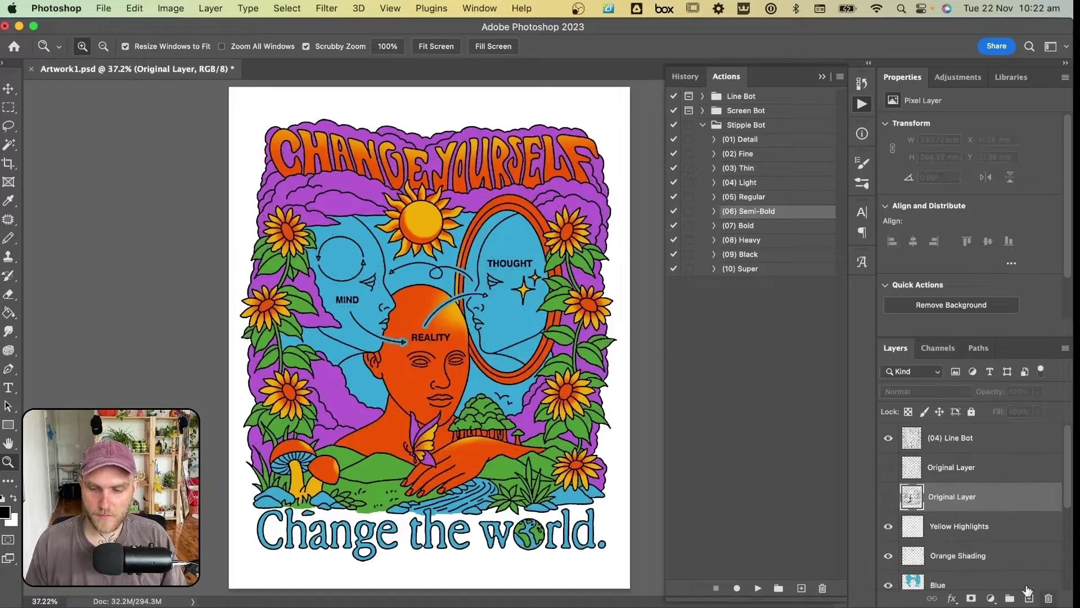
# - Show Original Layer again and apply the lighter (04) Light stipple preset, checking it zoomed in
pyautogui.click(889, 498)
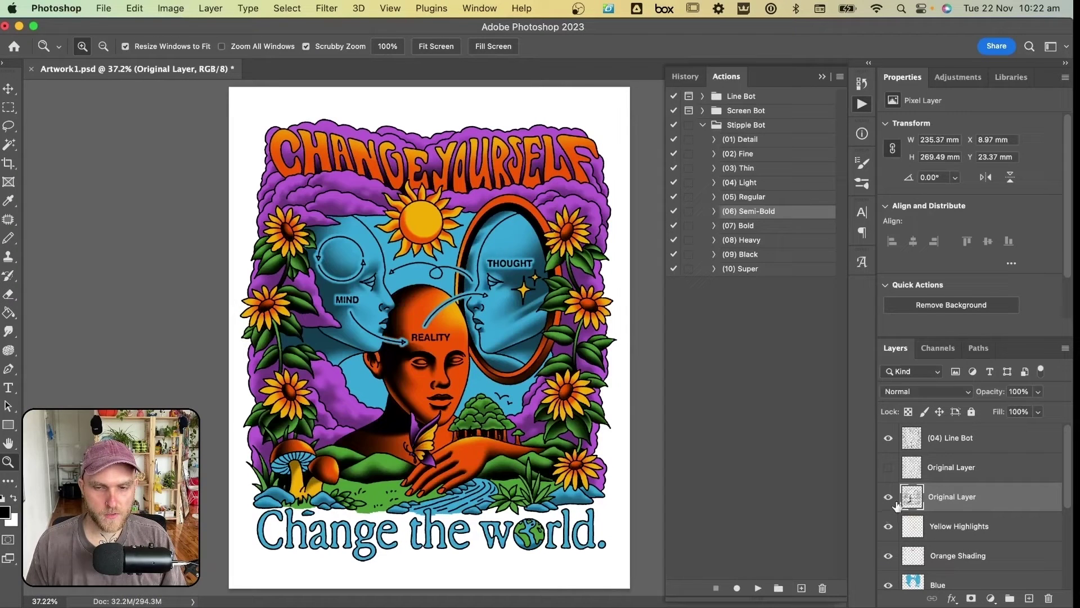
pyautogui.click(756, 183)
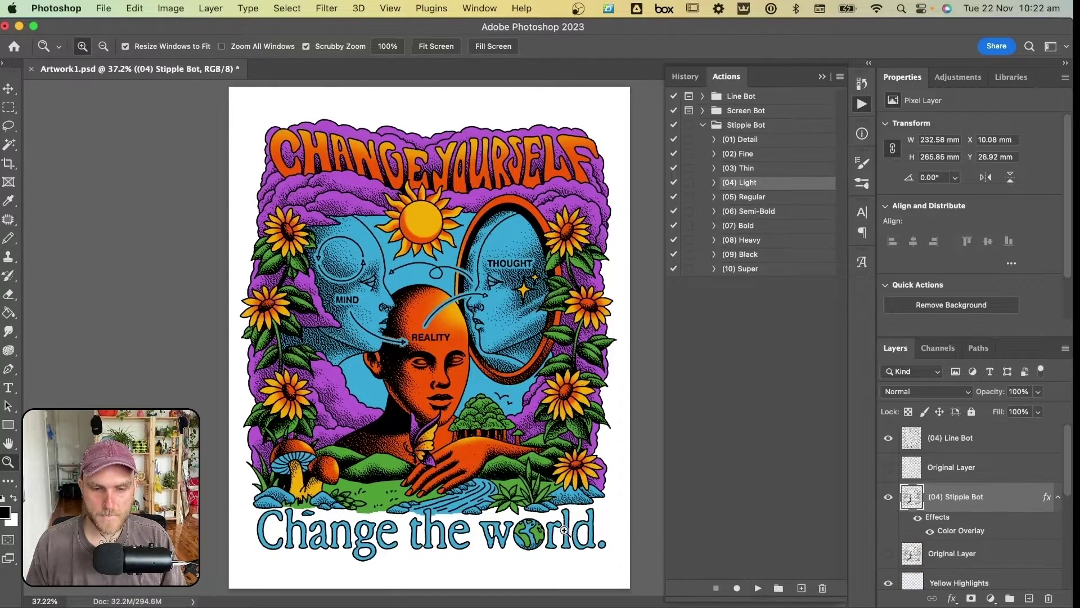
pyautogui.moveTo(561, 217); pyautogui.dragTo(596, 218)
pyautogui.moveTo(394, 207); pyautogui.dragTo(429, 302)
pyautogui.scroll(-10, 430, 302)
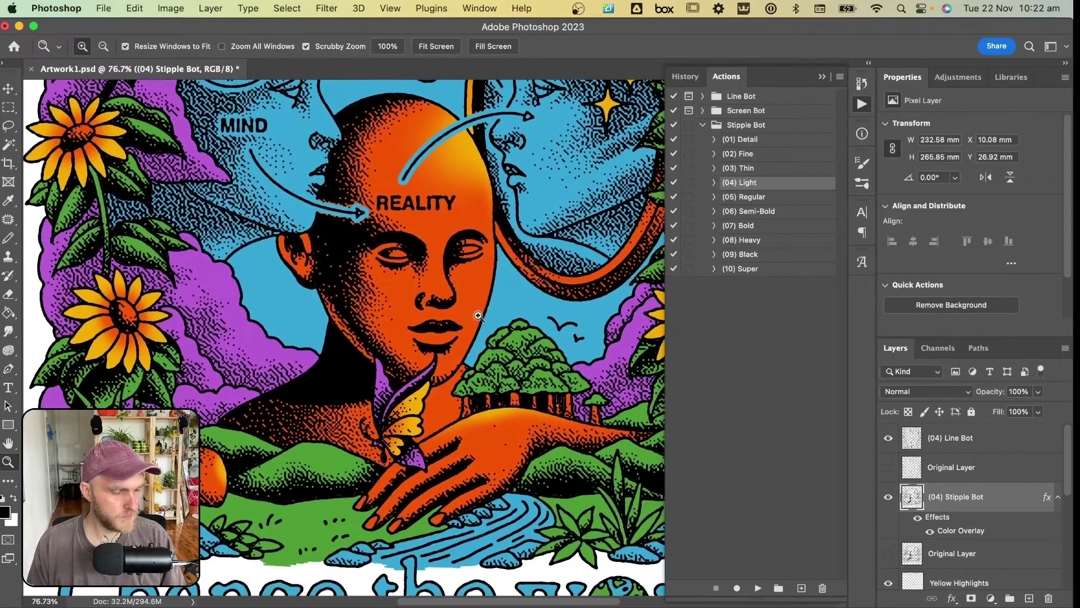
pyautogui.press('super+minus')
pyautogui.press('super+minus')
pyautogui.press('super+0')
pyautogui.hotkey('alt', '[')
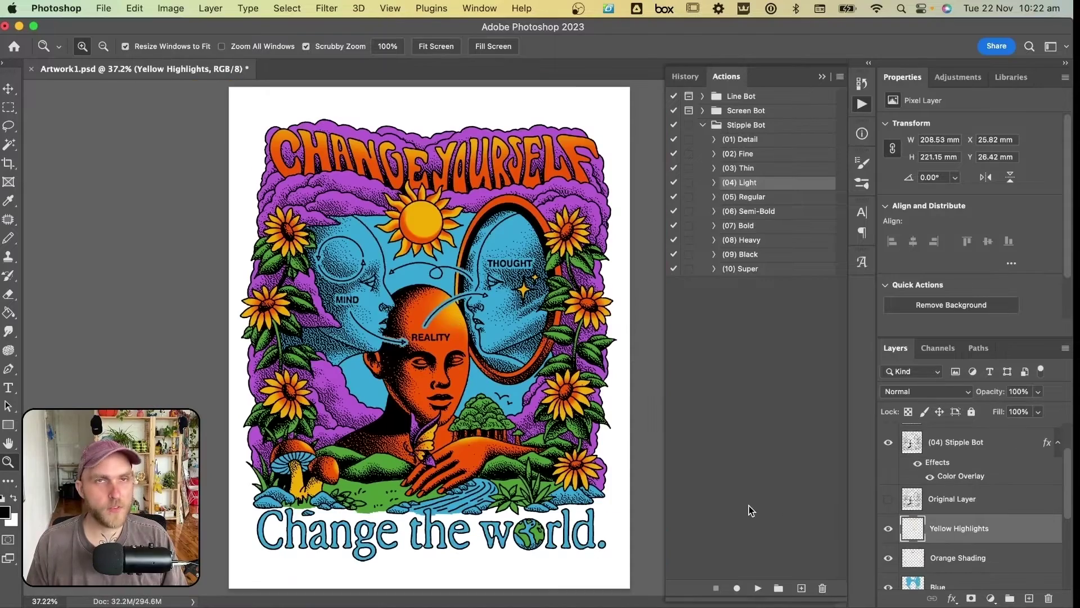
# - Give the Yellow Highlights layer a black Color Overlay
pyautogui.click(889, 530)
pyautogui.click(888, 528)
pyautogui.moveTo(488, 125); pyautogui.dragTo(777, 365)
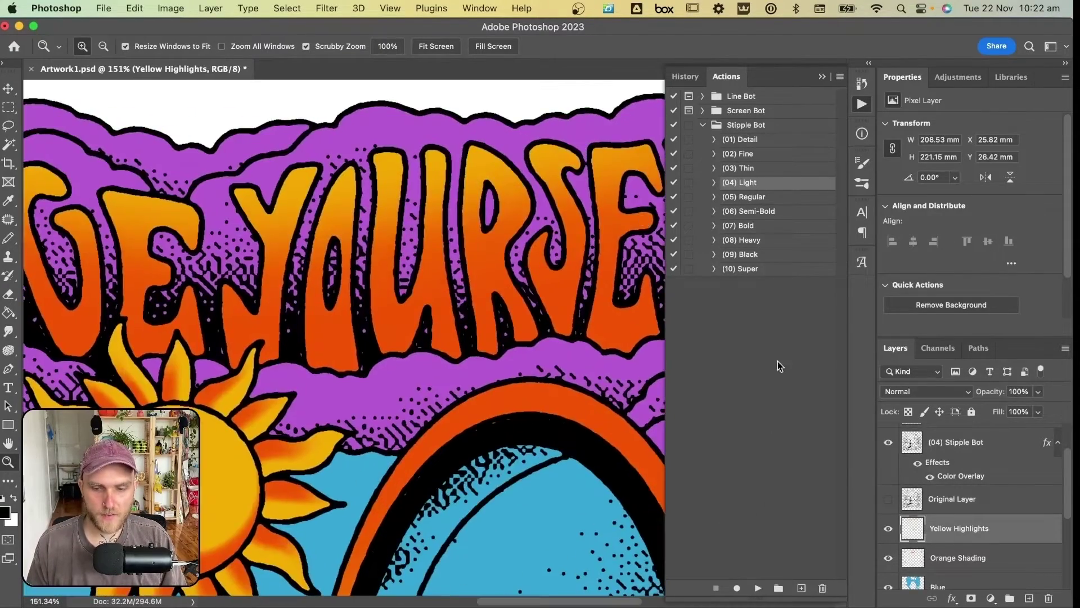
pyautogui.moveTo(398, 340); pyautogui.dragTo(410, 378)
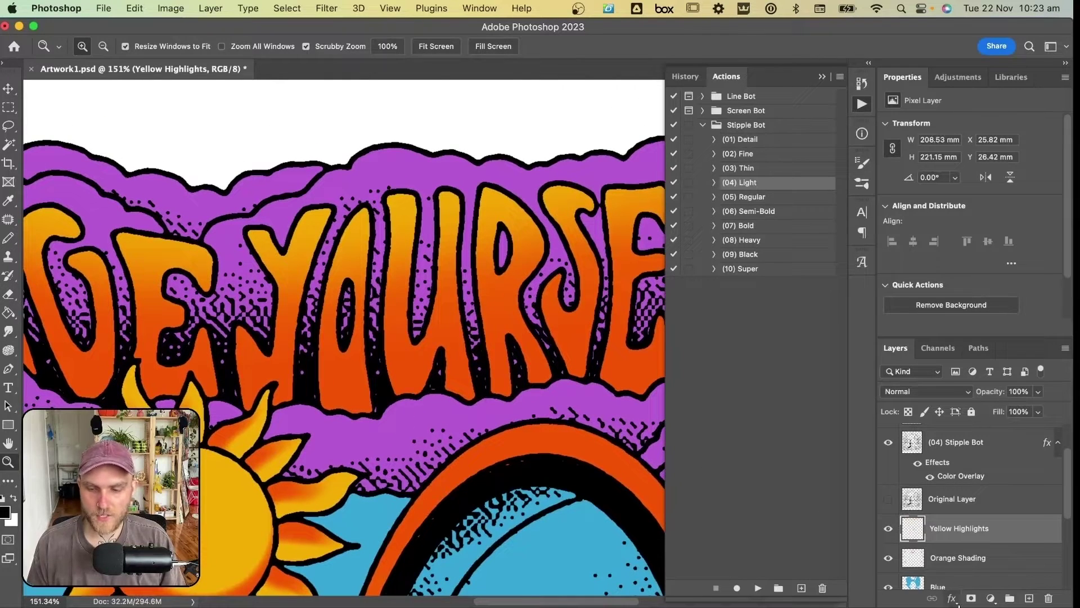
pyautogui.click(952, 600)
pyautogui.click(980, 510)
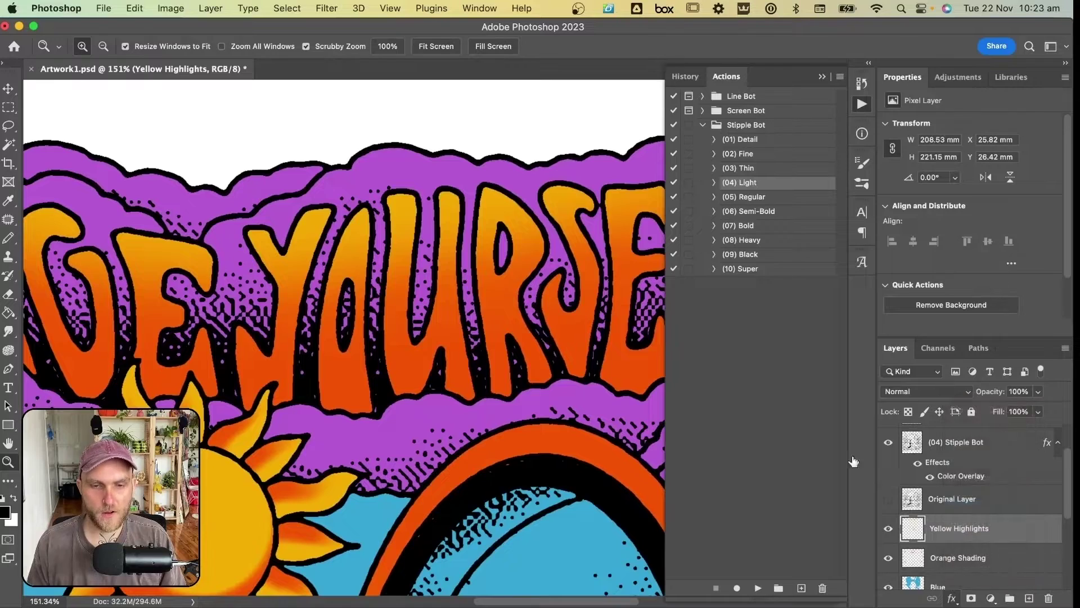
pyautogui.click(856, 318)
pyautogui.click(731, 567)
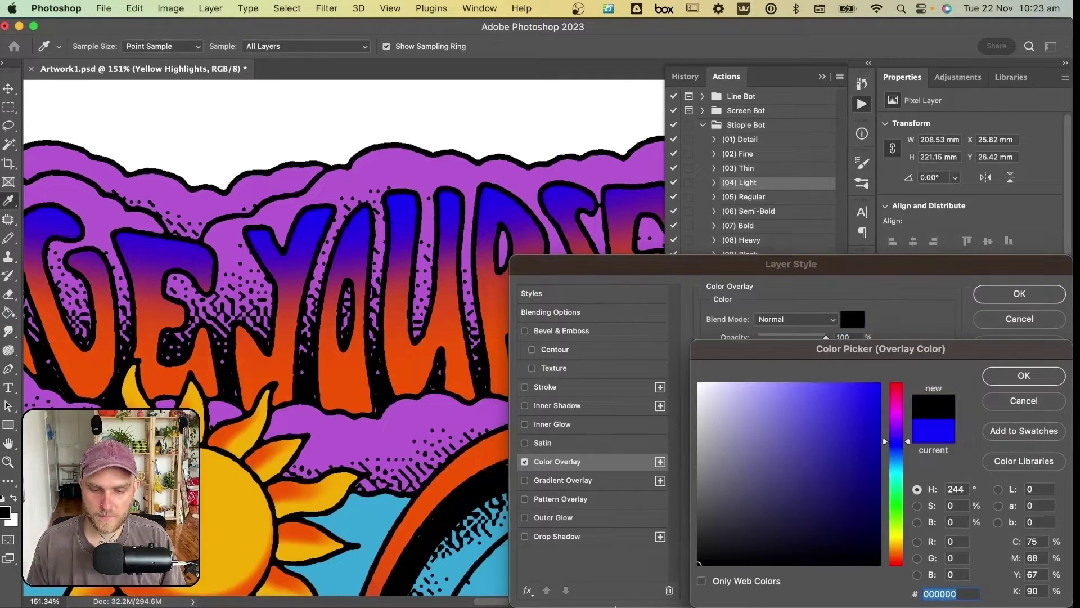
pyautogui.click(1029, 373)
pyautogui.click(1019, 294)
# - Recolour the new stipple layer's overlay with the sun's yellow f4ad04
pyautogui.press('z')
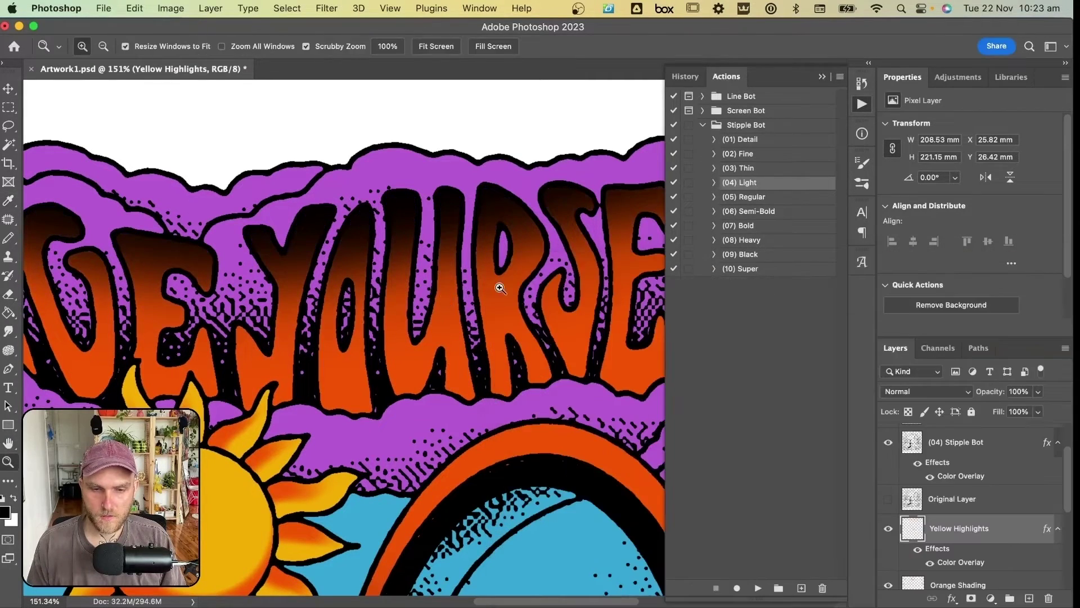
pyautogui.moveTo(499, 281); pyautogui.dragTo(429, 292)
pyautogui.scroll(-5, 428, 292)
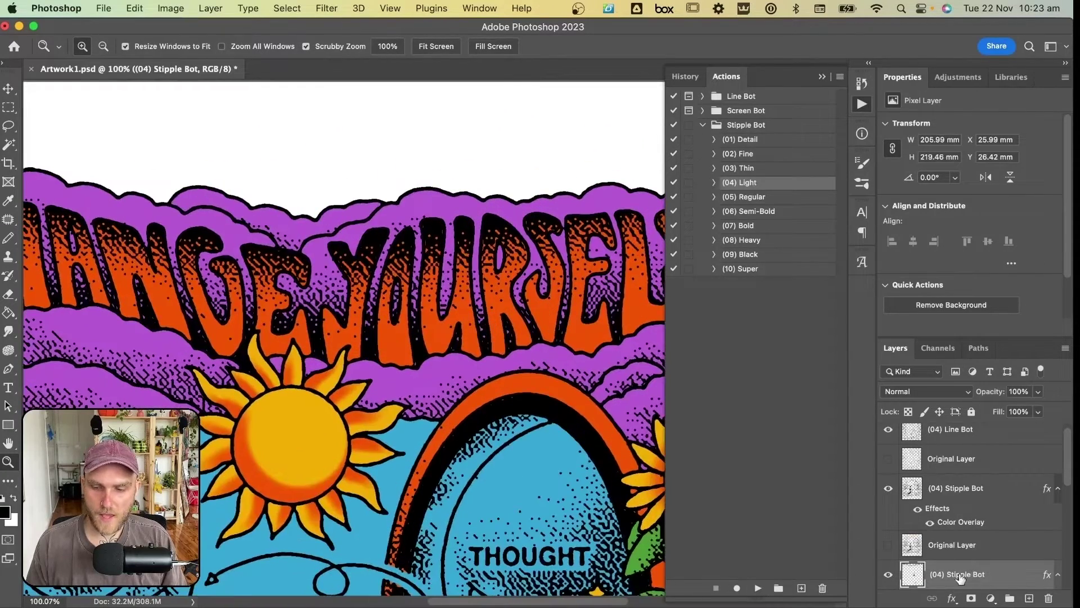
pyautogui.scroll(-1, 955, 564)
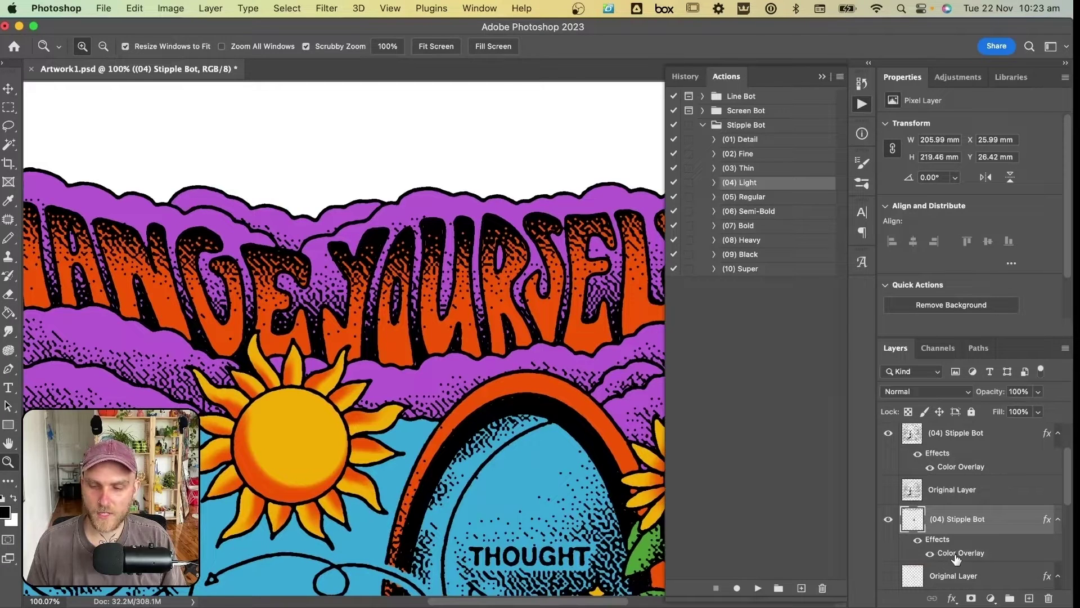
pyautogui.doubleClick(957, 553)
pyautogui.click(852, 319)
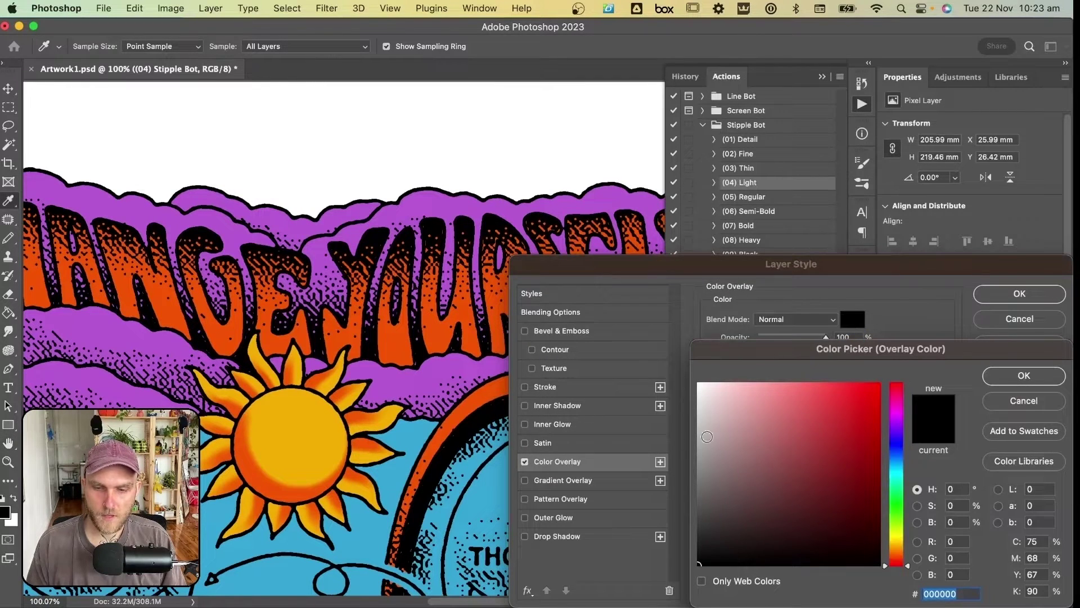
pyautogui.click(309, 421)
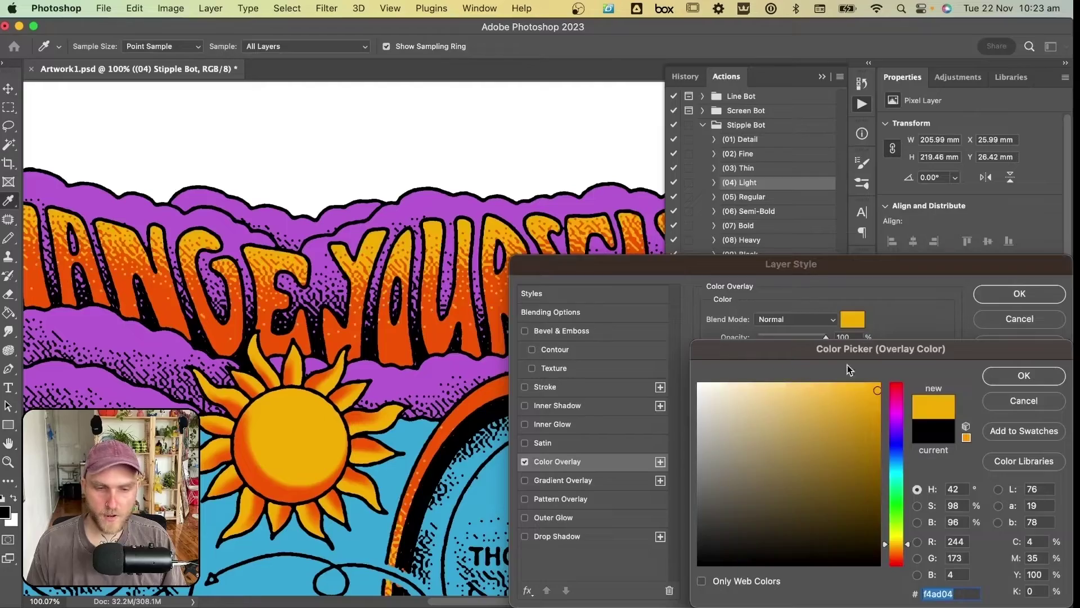
pyautogui.click(1023, 373)
pyautogui.click(1023, 297)
# - Zoom out and compare the artwork with and without Orange Shading
pyautogui.press('z')
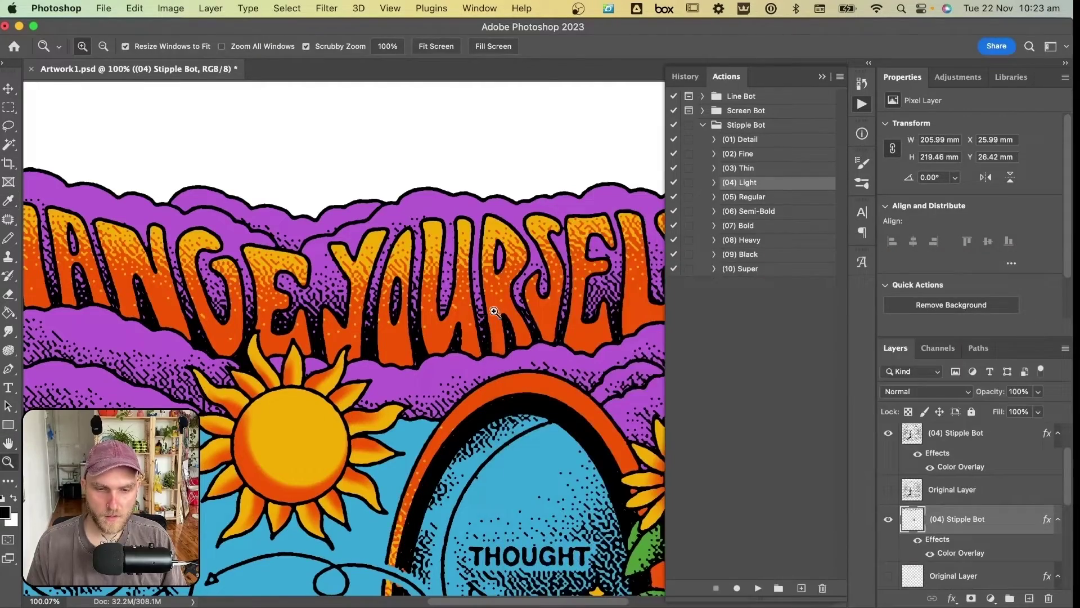
pyautogui.moveTo(497, 311); pyautogui.dragTo(408, 311)
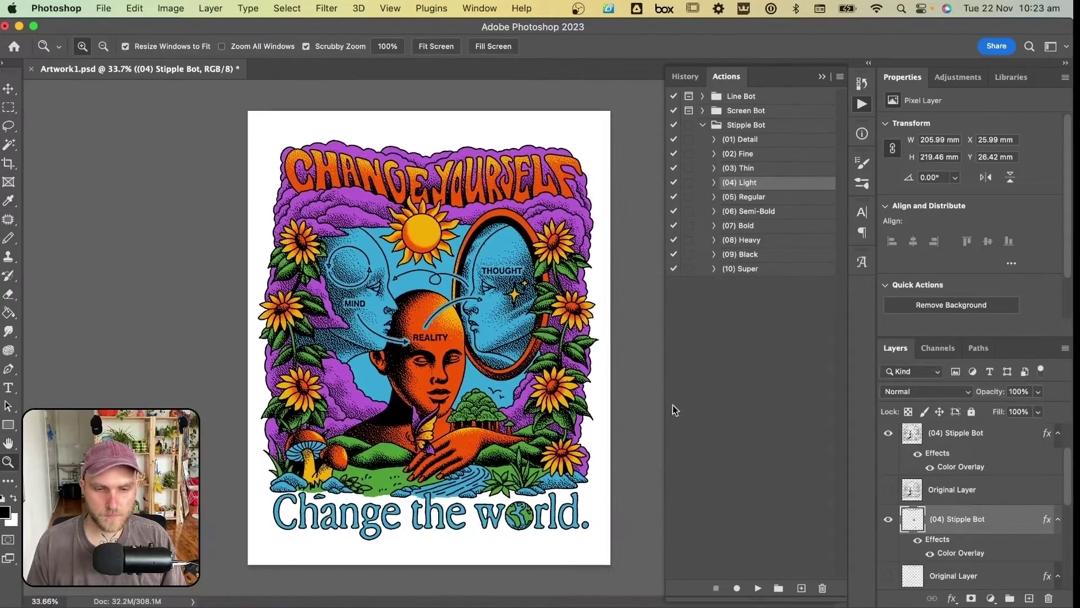
pyautogui.scroll(-2, 951, 536)
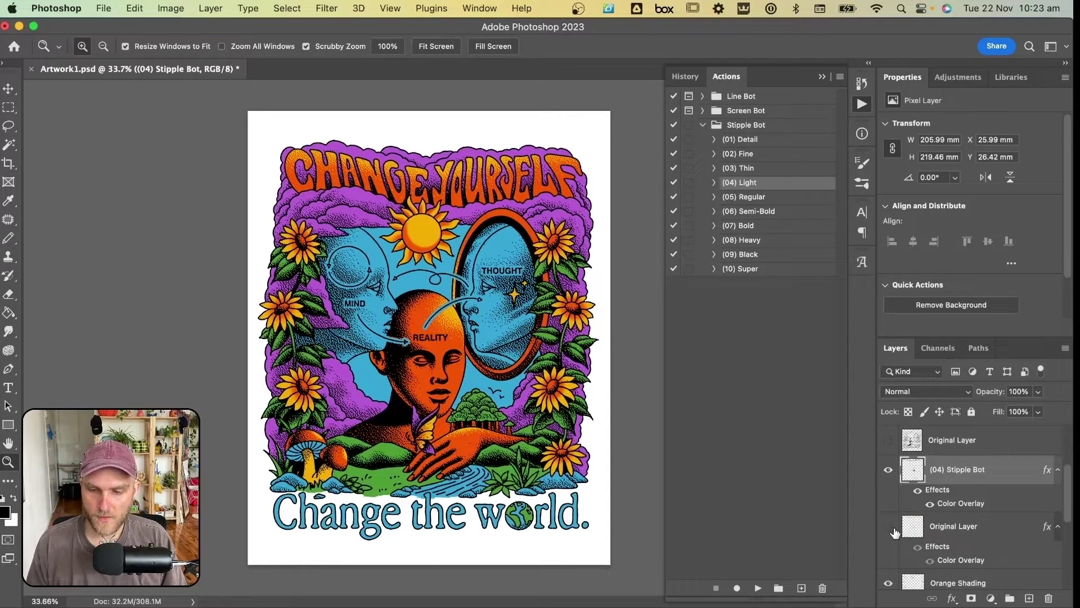
pyautogui.scroll(-1, 893, 544)
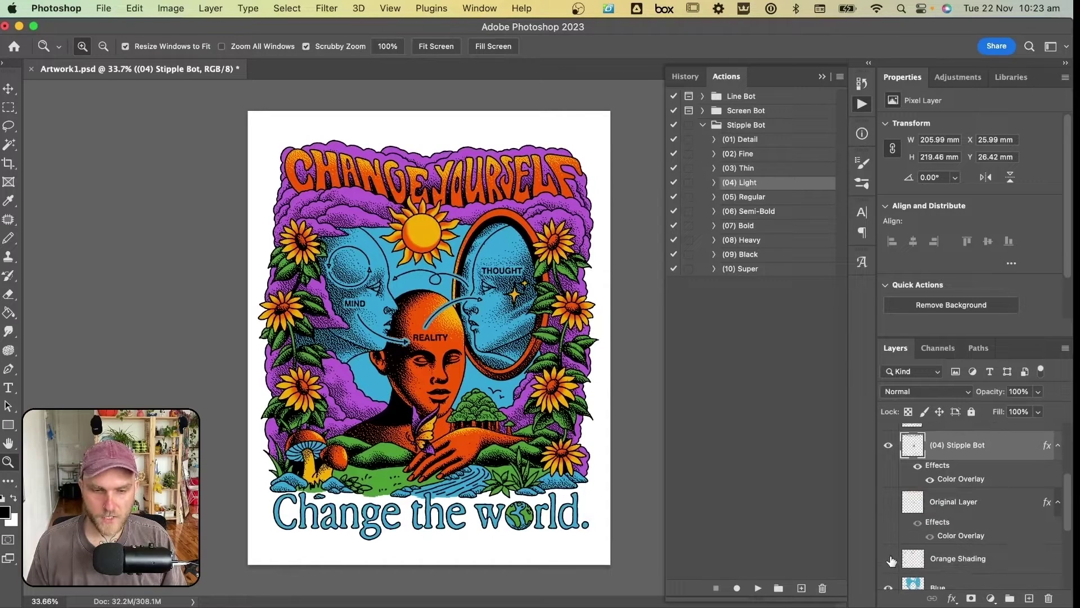
pyautogui.click(889, 558)
pyautogui.click(889, 558)
pyautogui.click(889, 559)
pyautogui.click(889, 559)
# - Give the Orange Shading layer a black 000000 Color Overlay
pyautogui.click(928, 559)
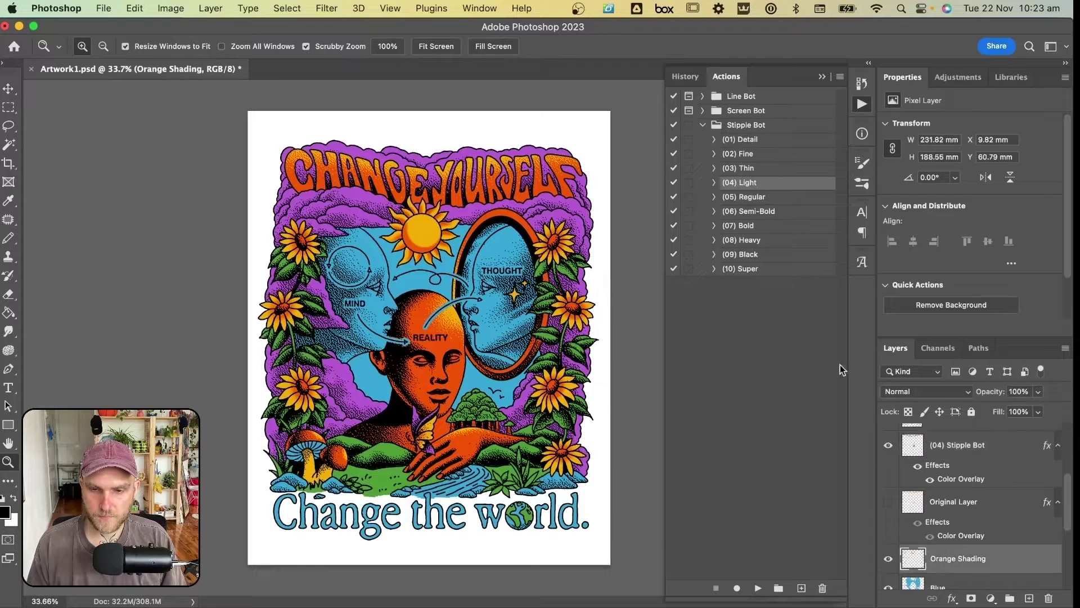
pyautogui.click(952, 598)
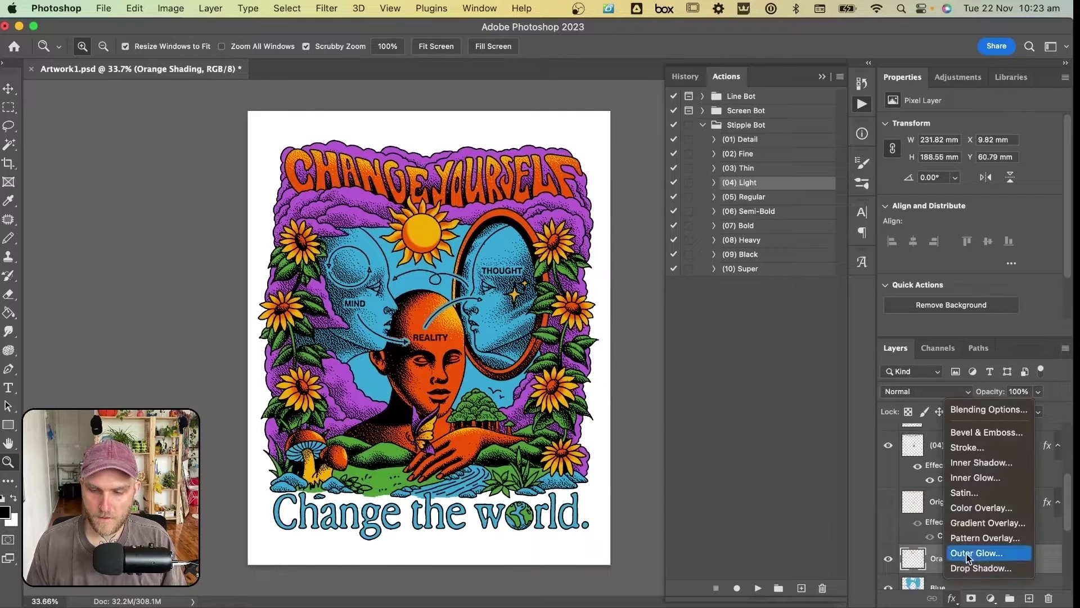
pyautogui.click(979, 508)
pyautogui.click(850, 319)
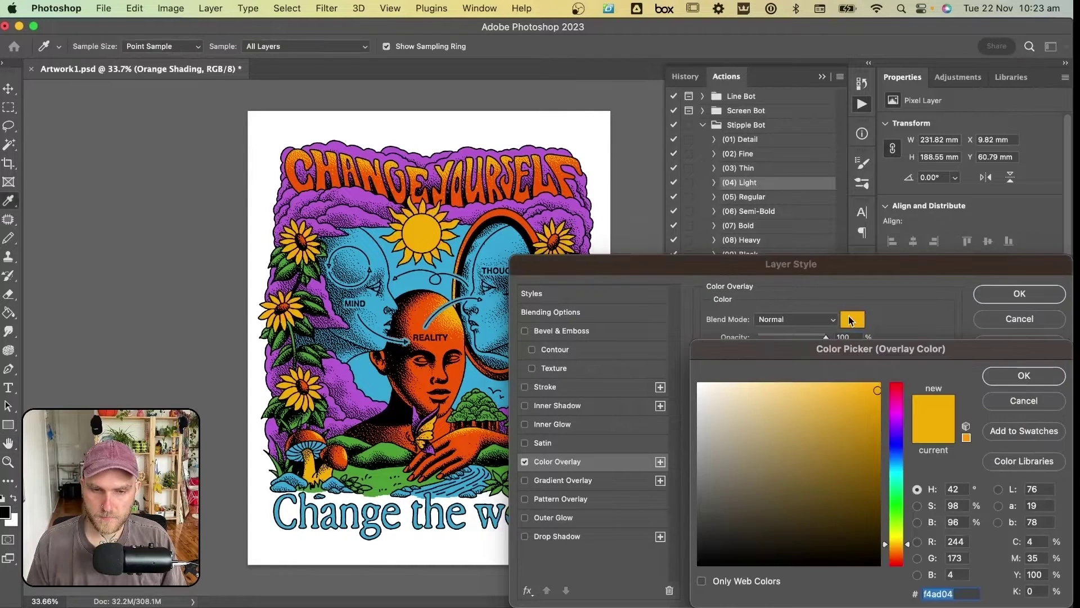
pyautogui.write('000000')
pyautogui.click(1023, 375)
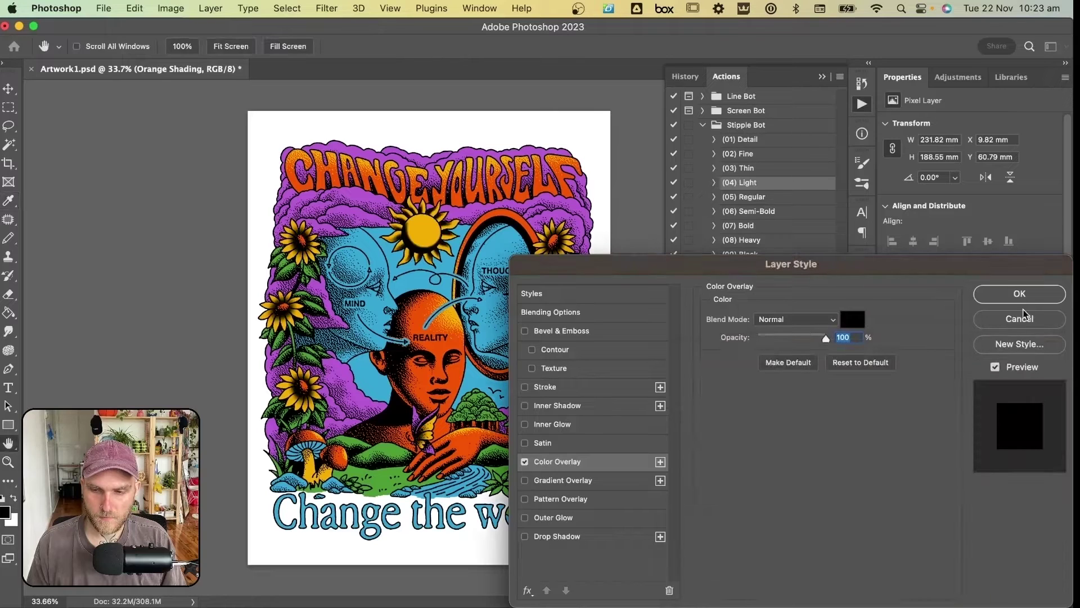
pyautogui.click(1020, 293)
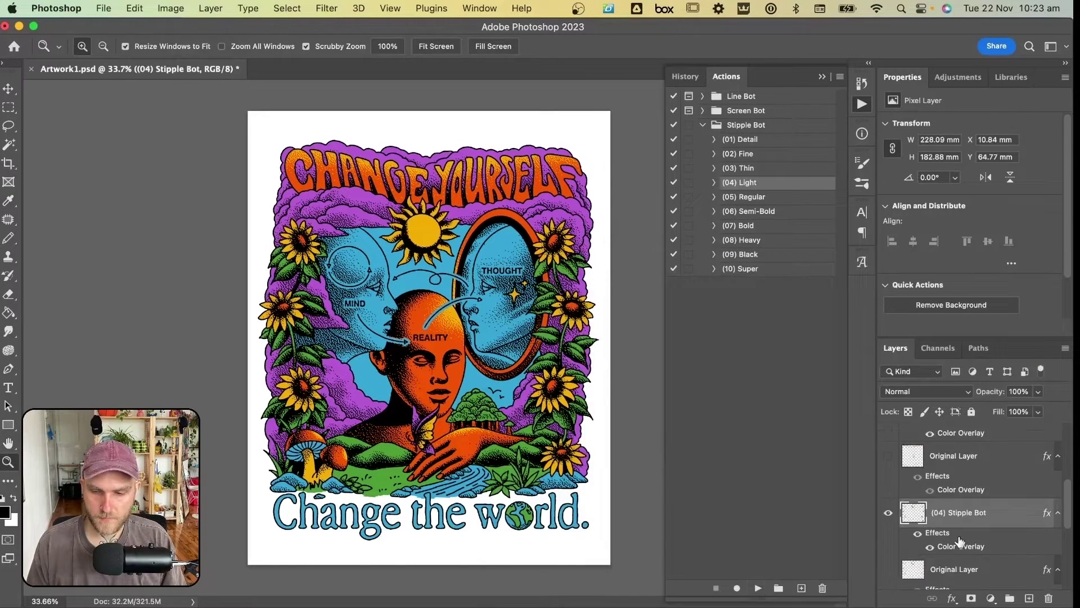
# - Tint the new stipple layer's overlay with the central head's orange f45504 and collapse the Actions panel
pyautogui.doubleClick(961, 548)
pyautogui.click(852, 319)
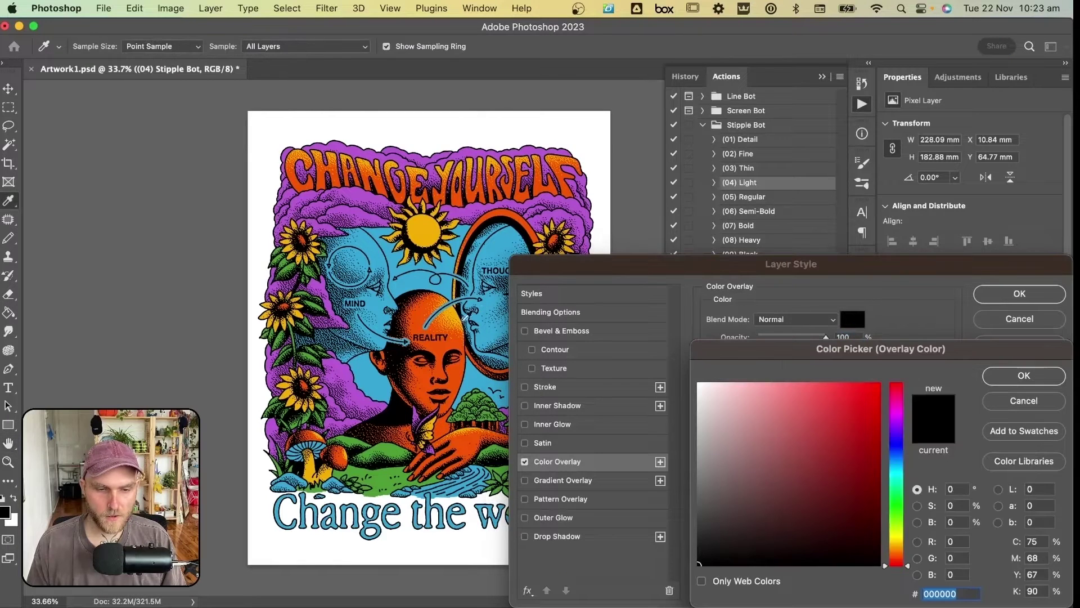
pyautogui.click(425, 320)
pyautogui.click(1038, 376)
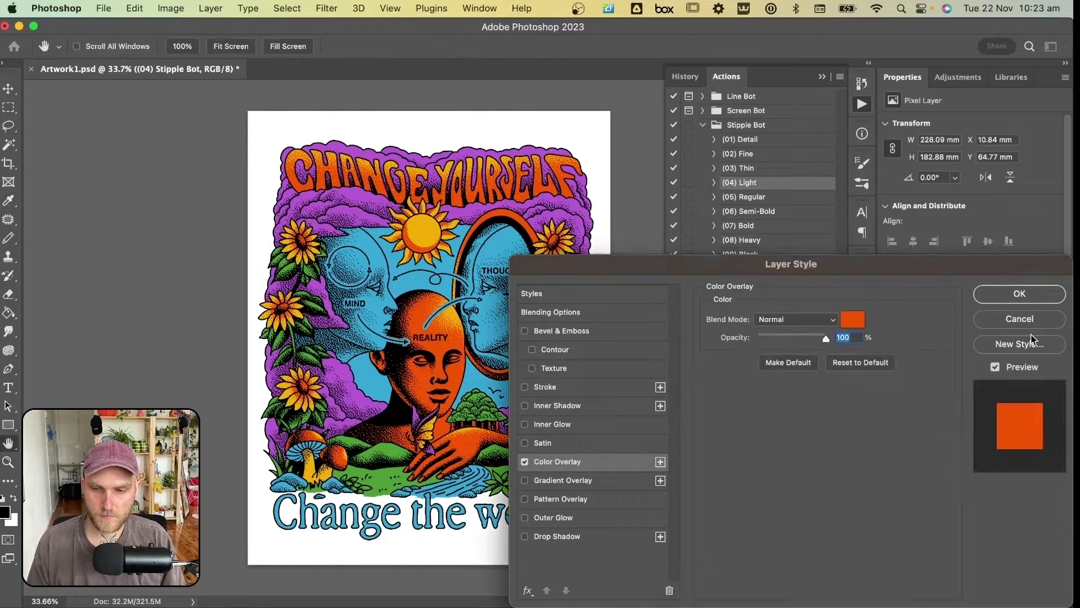
pyautogui.click(1028, 295)
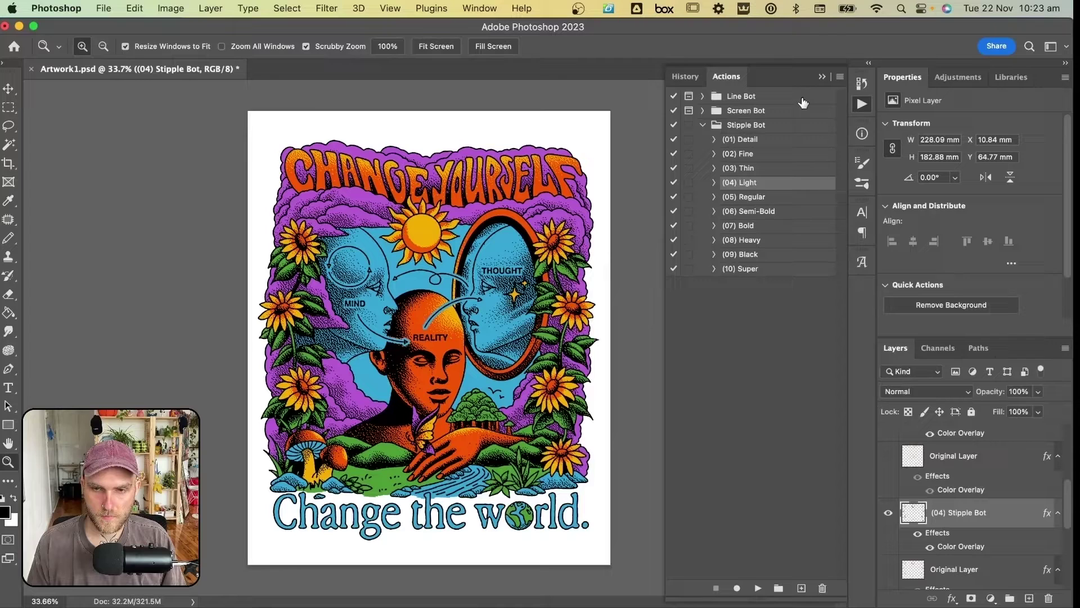
pyautogui.click(822, 76)
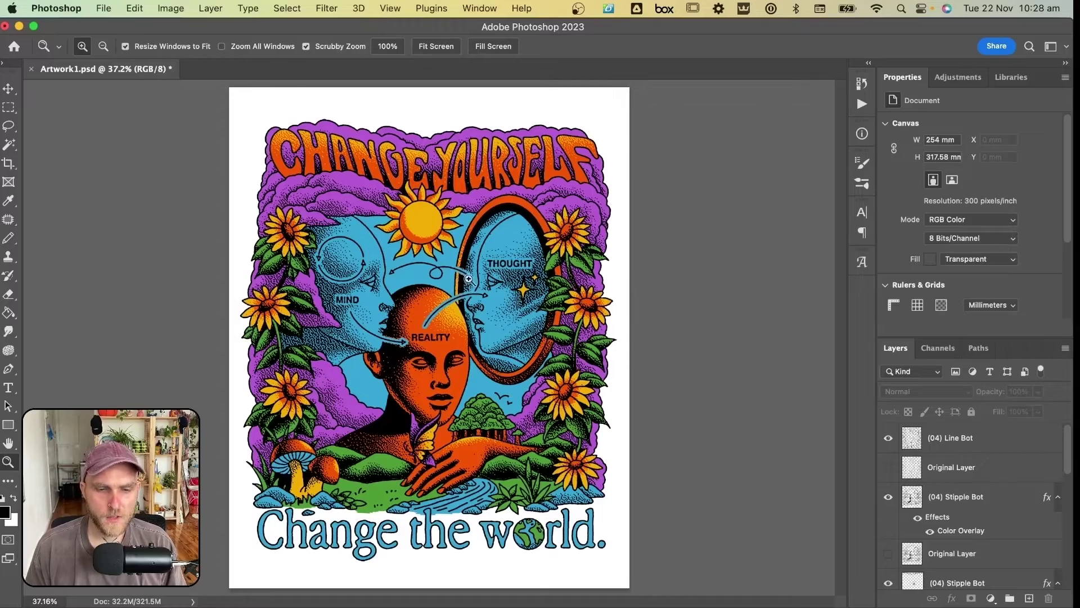
# - Add a new layer above (04) Line Bot and switch to the Pencil, undoing a misplaced stroke
pyautogui.moveTo(461, 283); pyautogui.dragTo(476, 325)
pyautogui.scroll(-3, 476, 325)
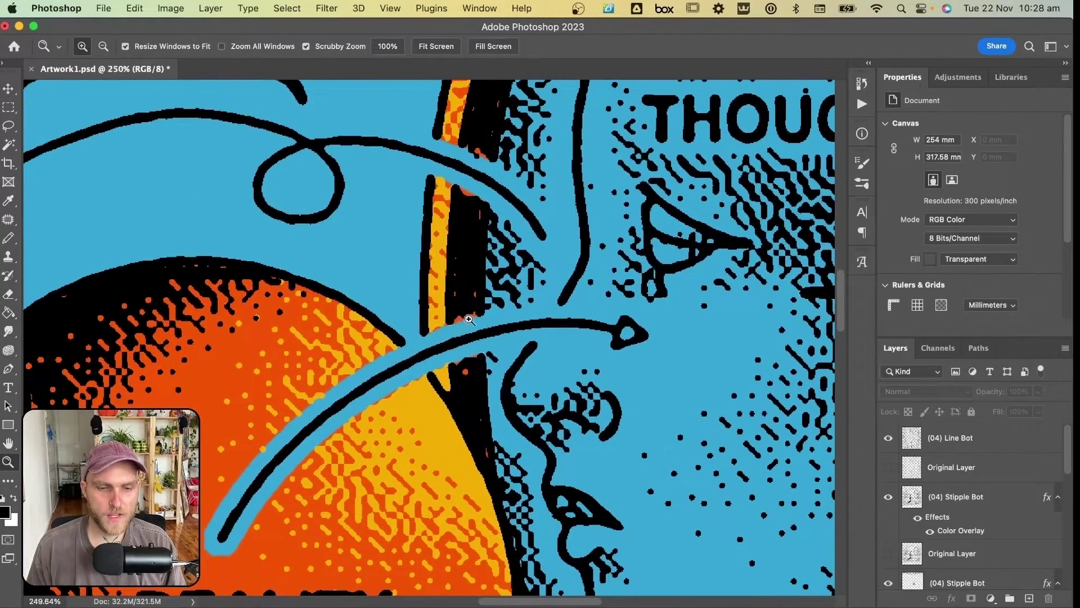
pyautogui.click(1007, 446)
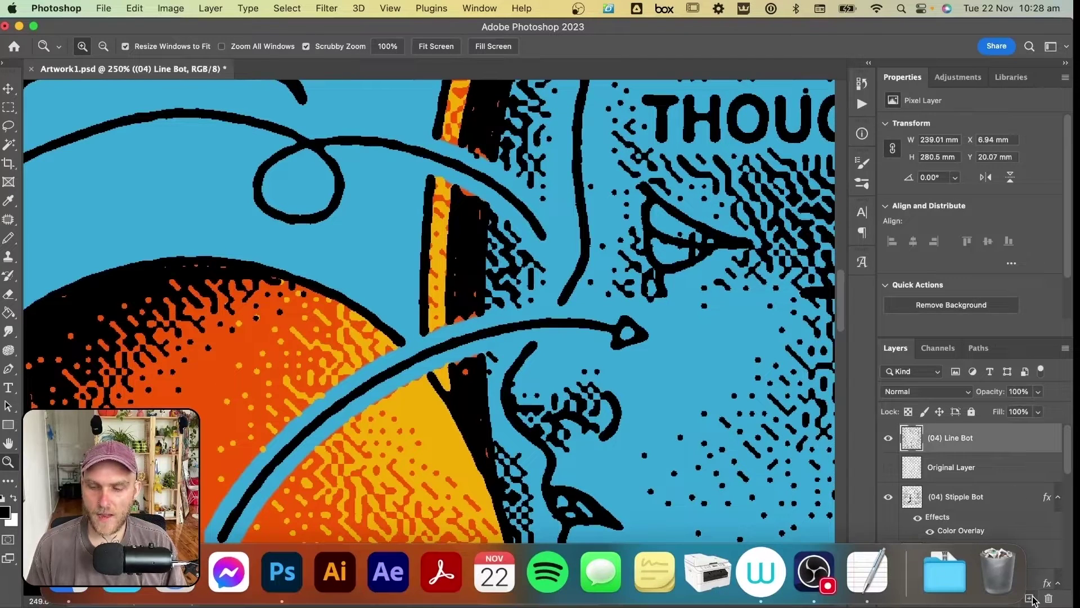
pyautogui.click(1031, 598)
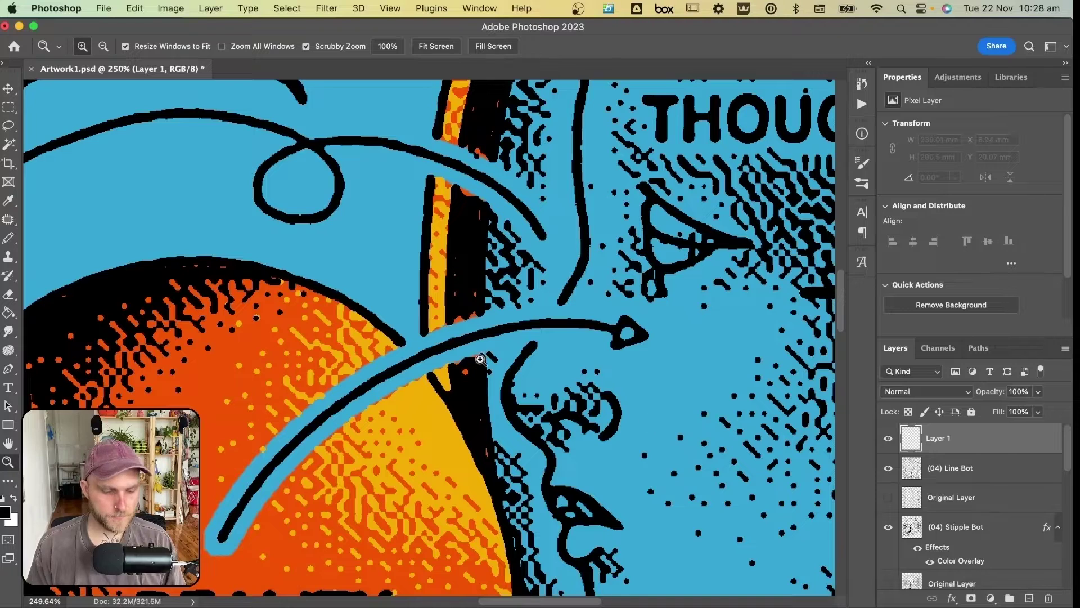
pyautogui.press('b')
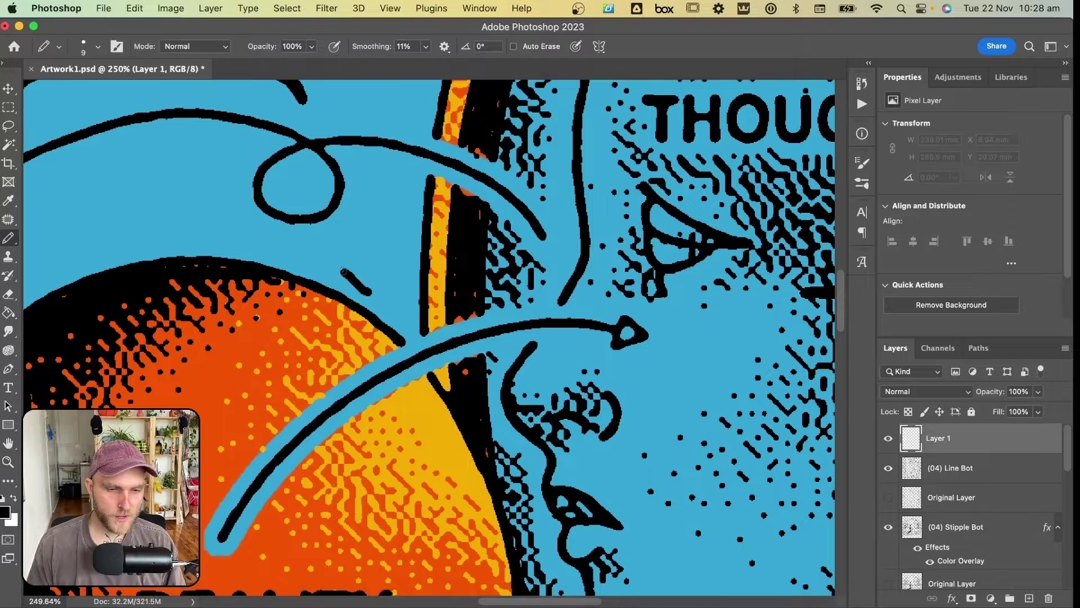
pyautogui.moveTo(344, 271); pyautogui.dragTo(301, 253)
pyautogui.press('super+z')
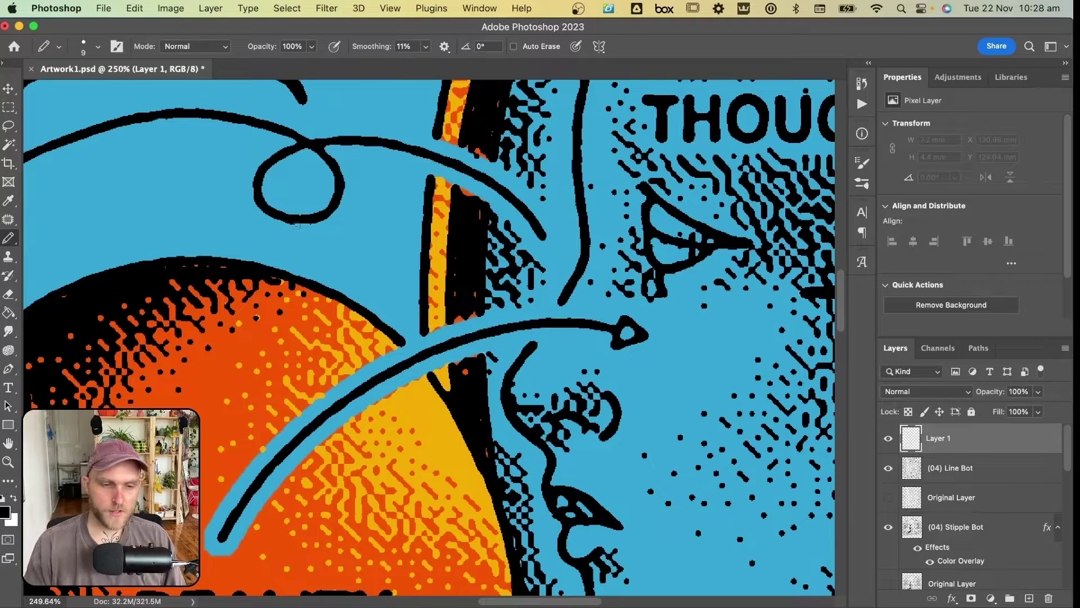
# - Paint black pencil fixes along the curved outline and the dark band beside the arch
pyautogui.moveTo(409, 395); pyautogui.dragTo(533, 404)
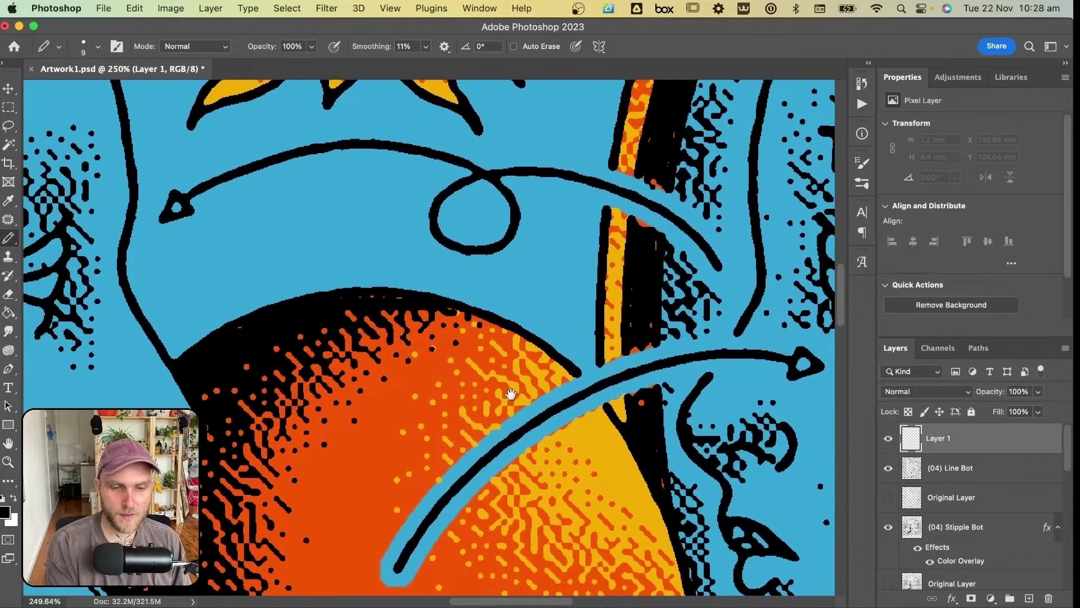
pyautogui.click(450, 308)
pyautogui.moveTo(355, 298); pyautogui.dragTo(333, 297)
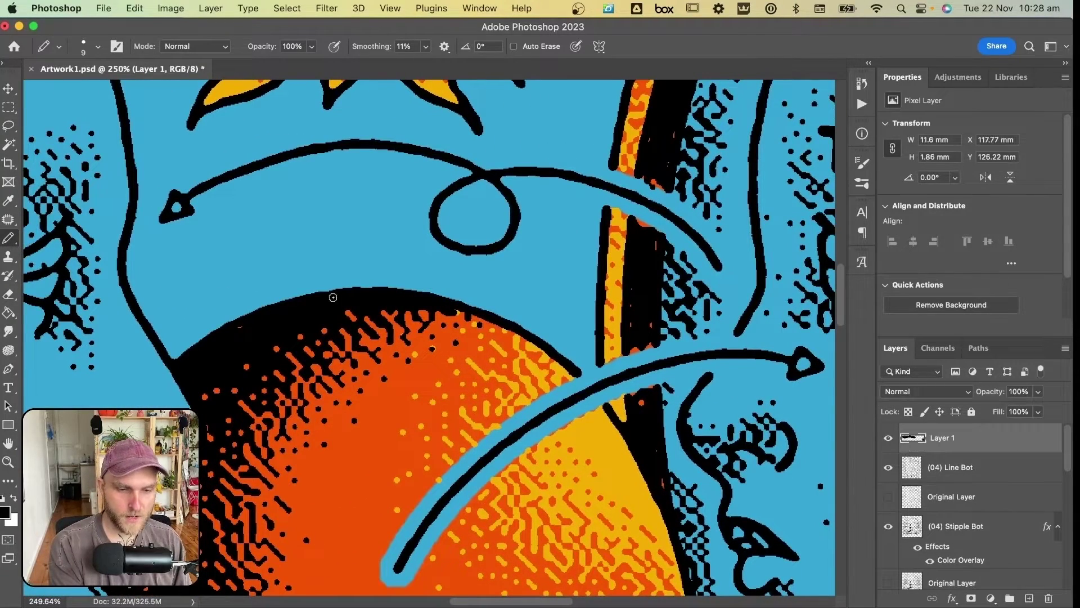
pyautogui.moveTo(240, 325); pyautogui.dragTo(243, 323)
pyautogui.hscroll(7, 244, 321)
pyautogui.scroll(2, 243, 320)
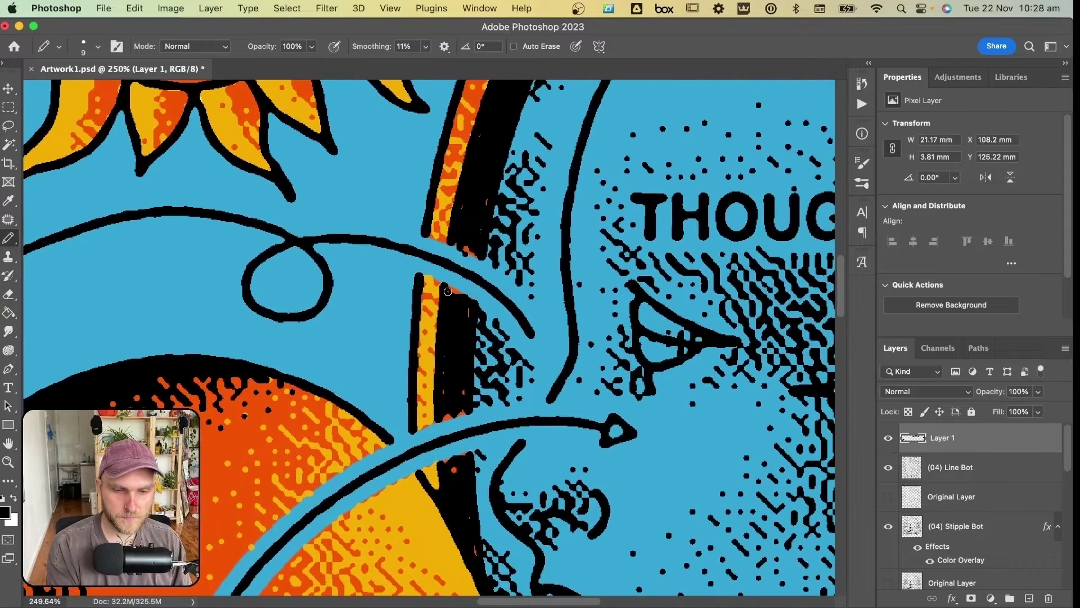
pyautogui.moveTo(467, 319)
pyautogui.mouseDown()
pyautogui.moveTo(460, 411)
pyautogui.moveTo(440, 413)
pyautogui.moveTo(441, 356)
pyautogui.moveTo(450, 409)
pyautogui.mouseUp()
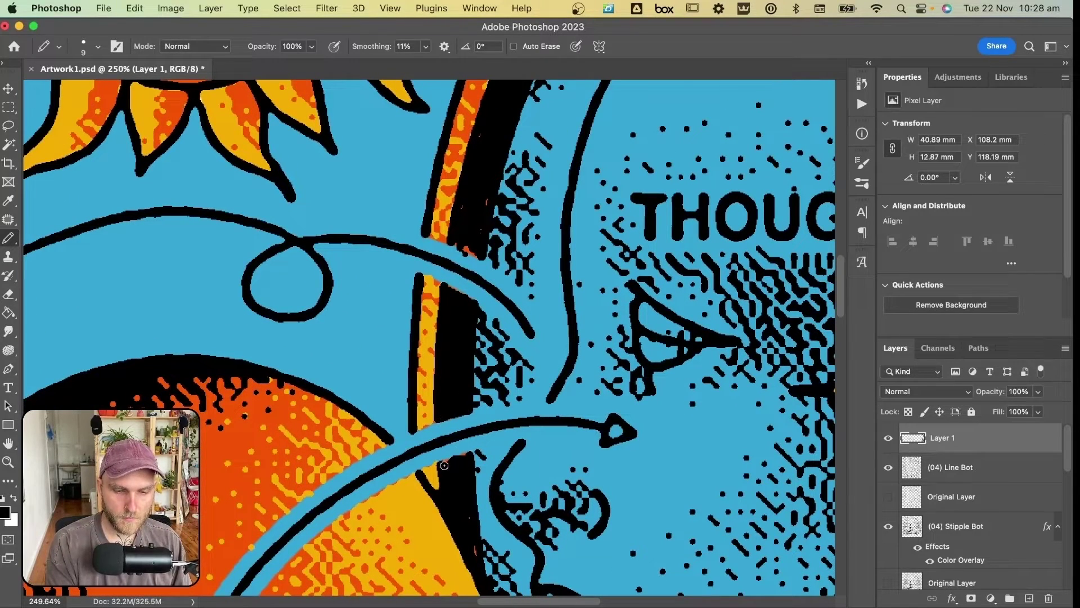
pyautogui.moveTo(441, 464); pyautogui.dragTo(442, 469)
# - Fill a remaining small gap with black and fit the whole artwork in the window
pyautogui.scroll(5, 445, 406)
pyautogui.hscroll(2, 445, 407)
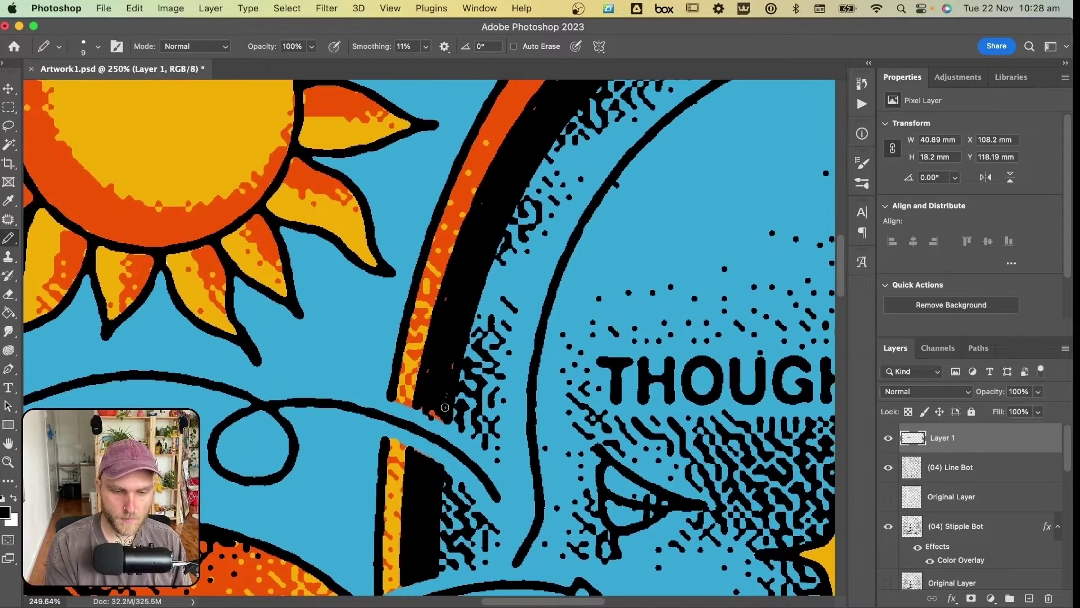
pyautogui.click(445, 394)
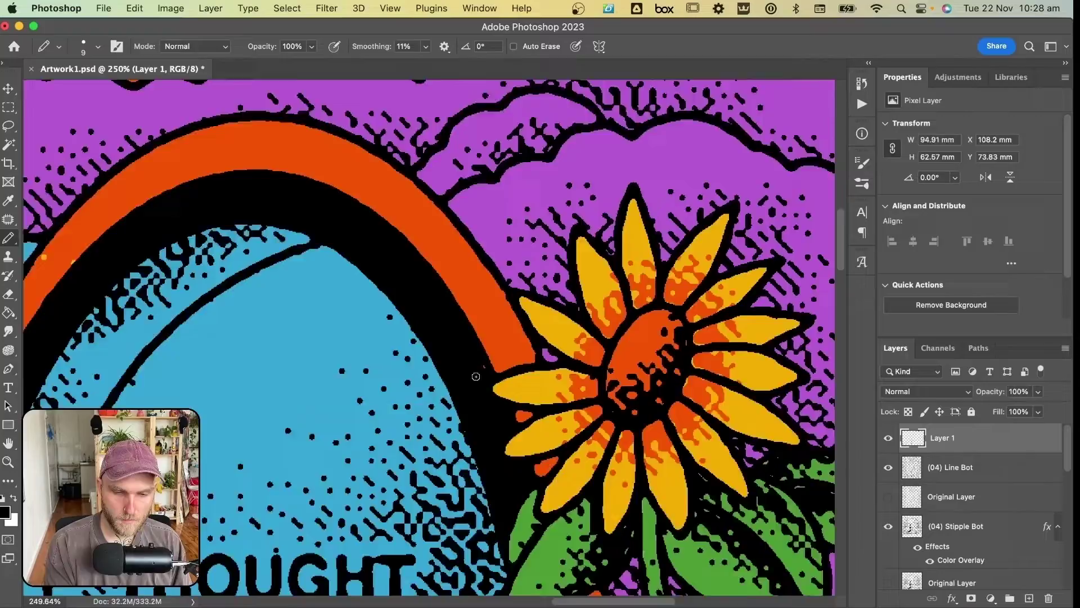
pyautogui.scroll(10, 392, 543)
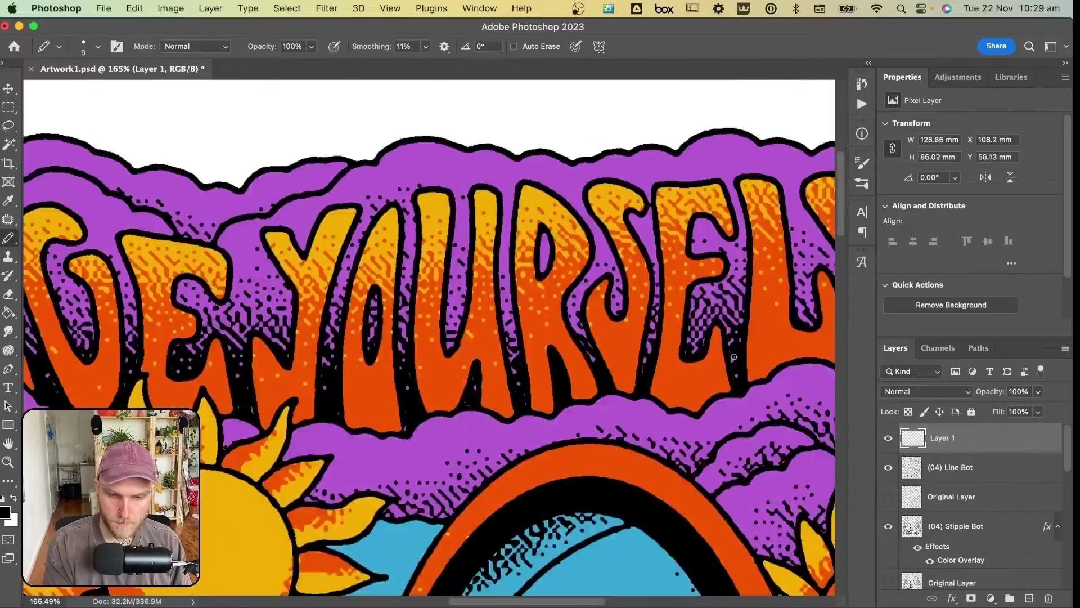
pyautogui.hscroll(-8, 392, 543)
pyautogui.scroll(-8, 393, 543)
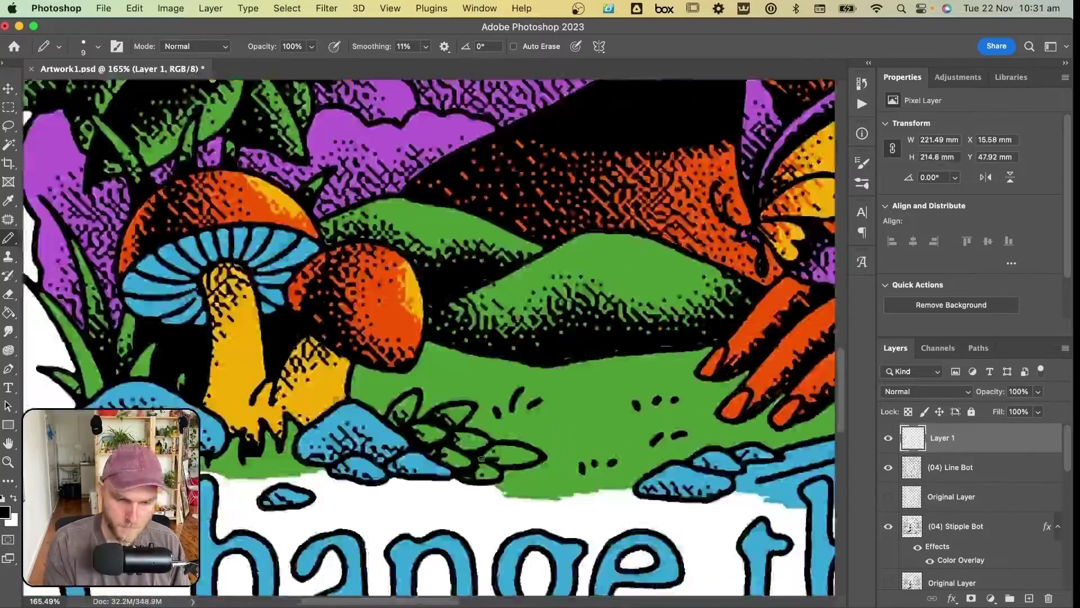
pyautogui.scroll(10, 469, 436)
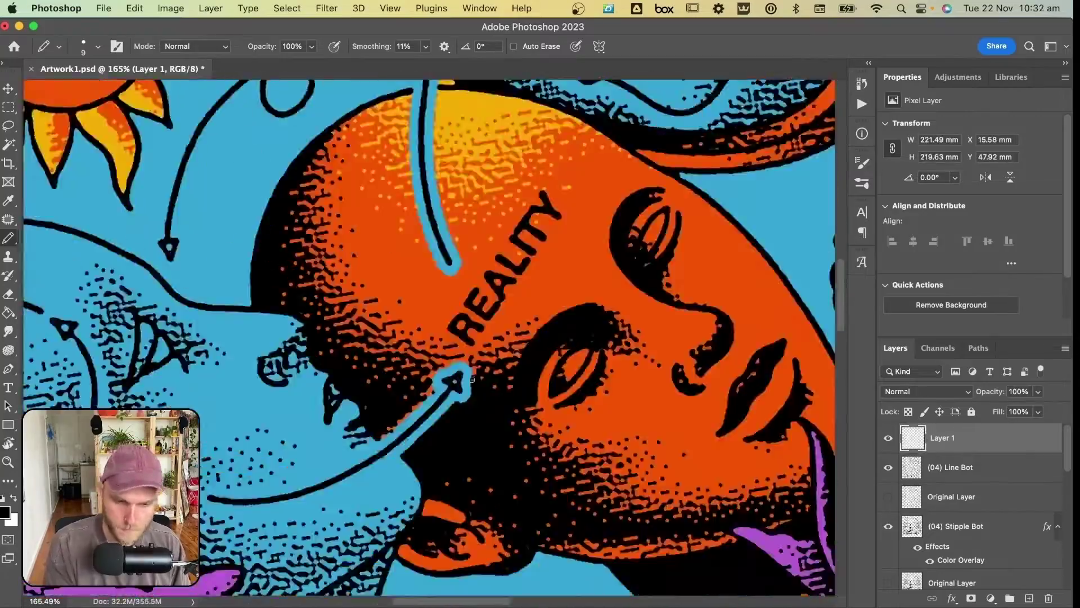
pyautogui.scroll(-8, 470, 436)
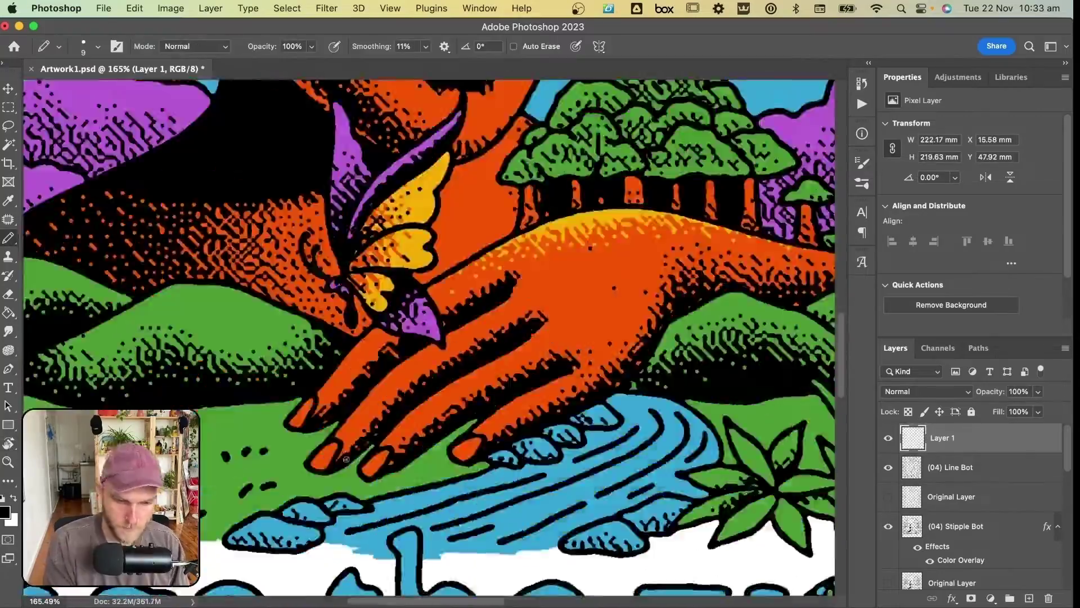
pyautogui.press('super+0')
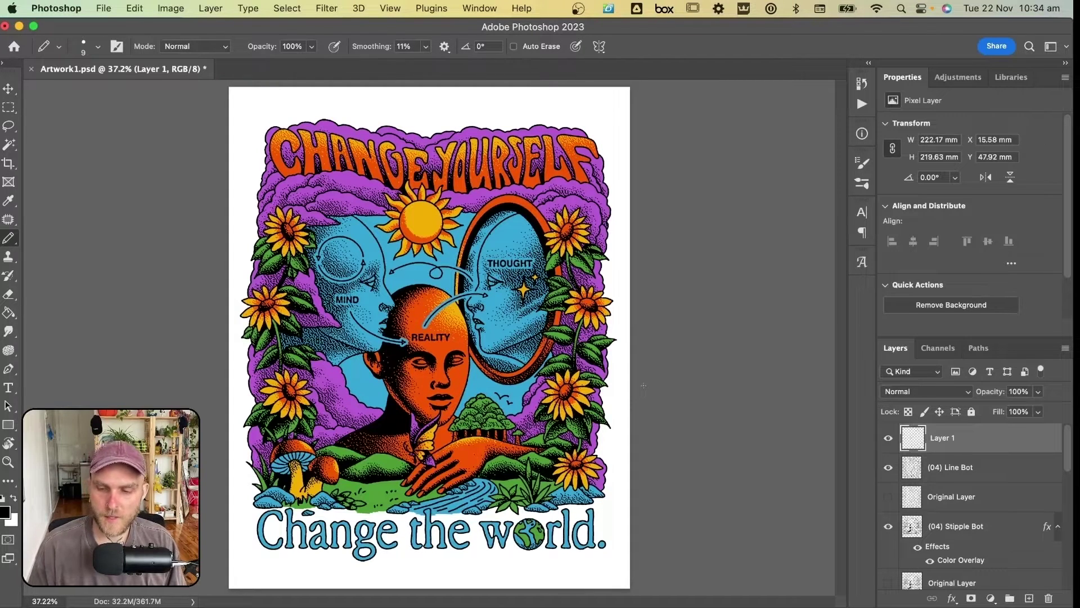
# - Show and select the lower (04) Stipple Bot layer, then sample the sun's orange as the paint colour
pyautogui.moveTo(1066, 456); pyautogui.dragTo(1061, 504)
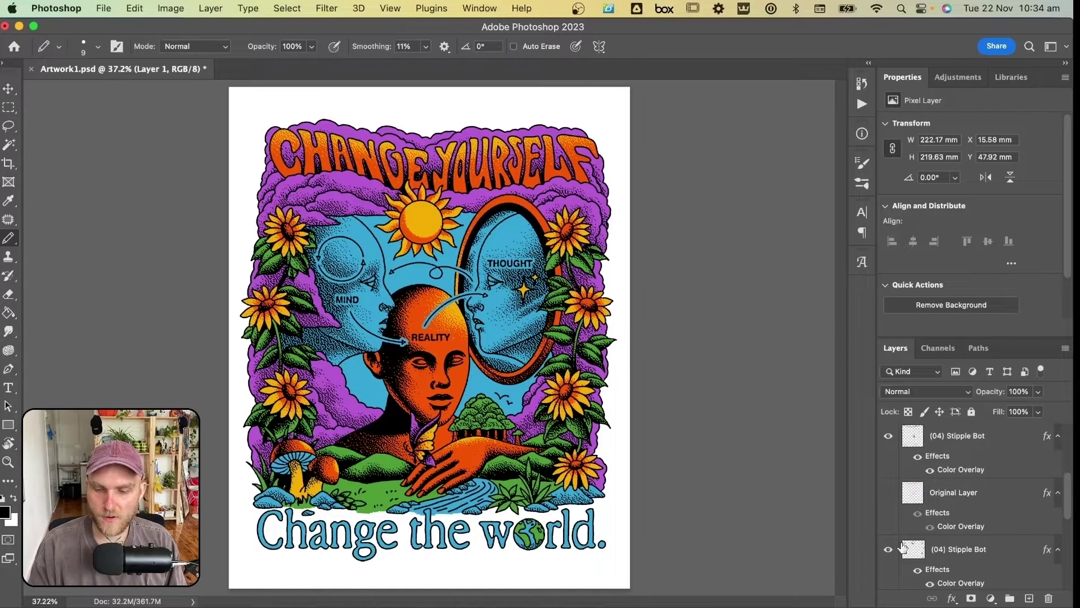
pyautogui.click(888, 555)
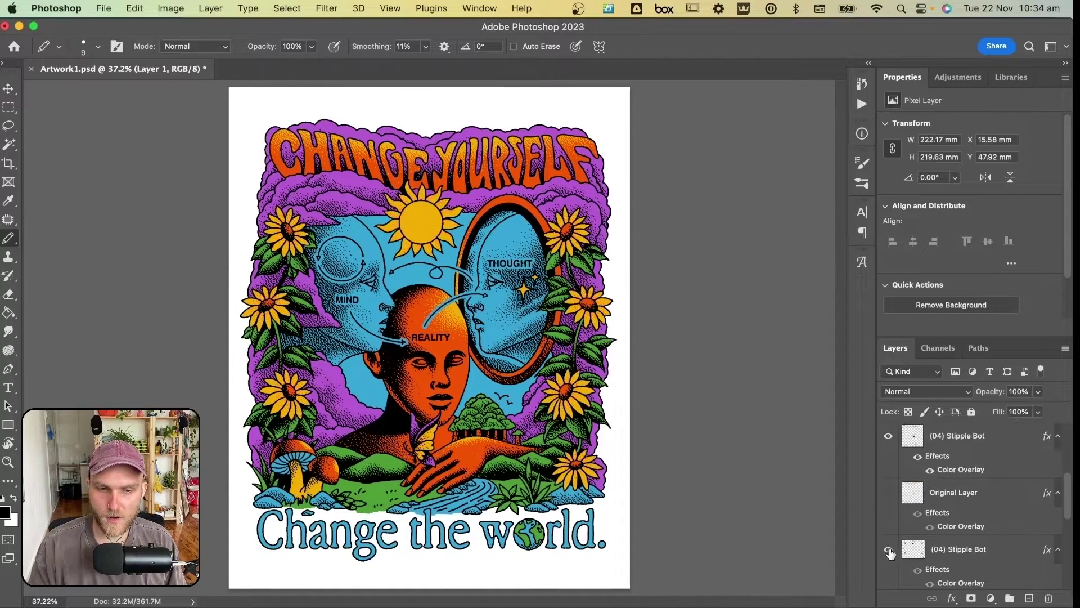
pyautogui.click(913, 546)
pyautogui.press('z')
pyautogui.moveTo(408, 225); pyautogui.dragTo(414, 271)
pyautogui.press('i')
pyautogui.click(415, 285)
# - Set up the Pencil with default colours on a new layer for touching up the sun
pyautogui.press('z')
pyautogui.press('b')
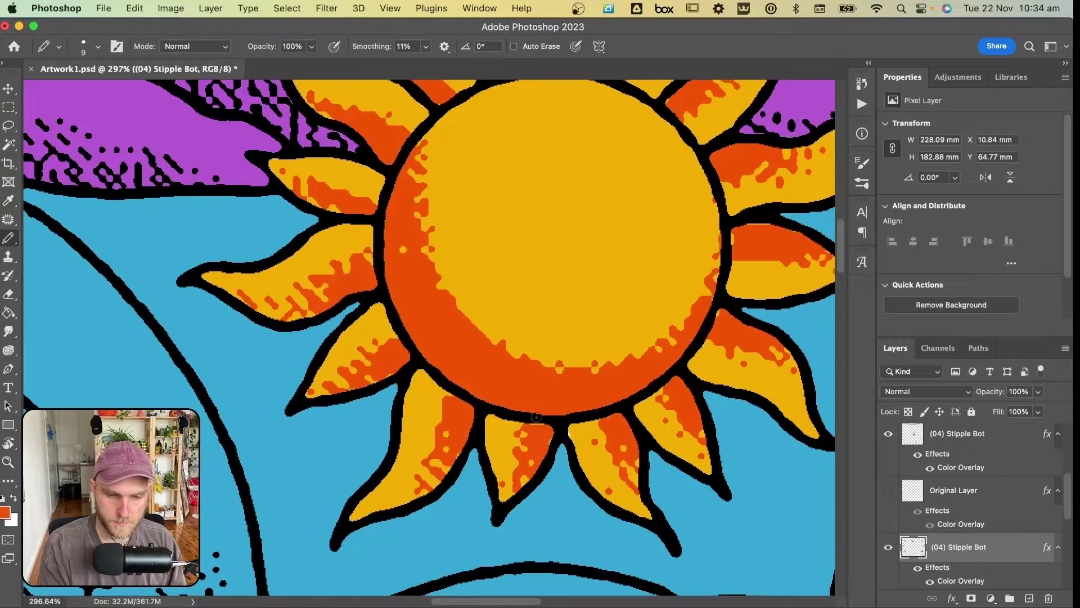
pyautogui.scroll(8, 555, 428)
pyautogui.hscroll(-8, 472, 361)
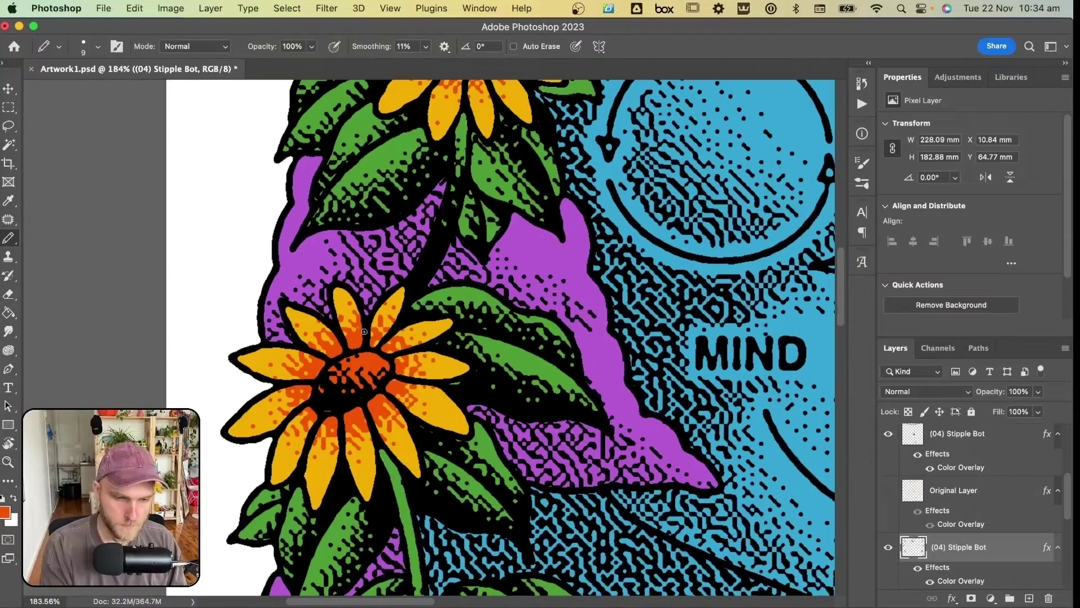
pyautogui.press('d')
pyautogui.press('cmd+shift+alt+n')
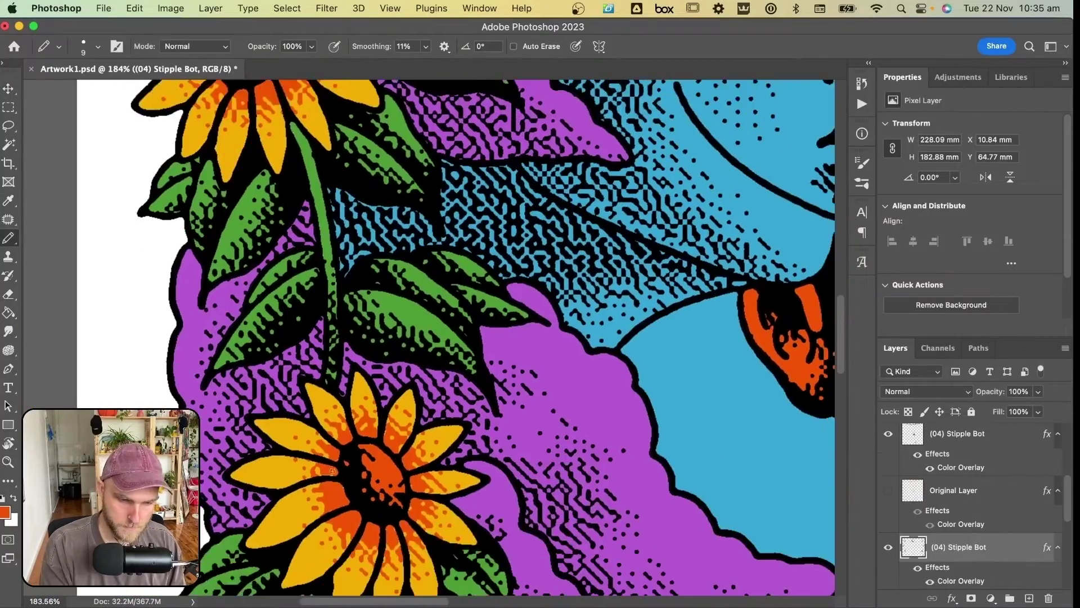
pyautogui.scroll(-5, 617, 364)
pyautogui.press('z')
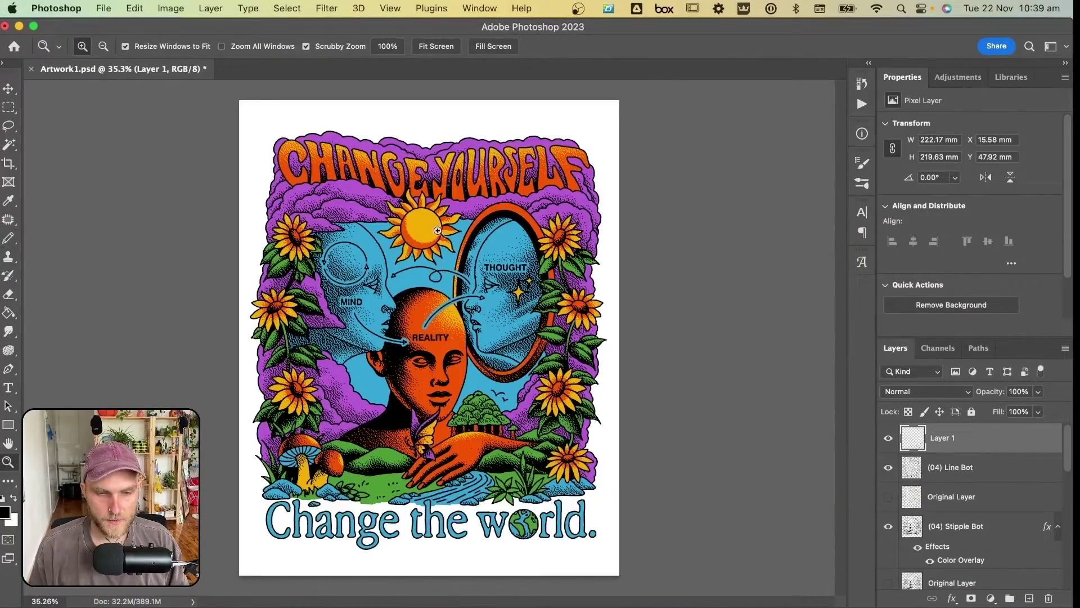
# - Zoom in on the top lettering, pan across the artwork, then fit the whole artwork in view
pyautogui.moveTo(380, 164); pyautogui.dragTo(478, 238)
pyautogui.hscroll(10, 478, 238)
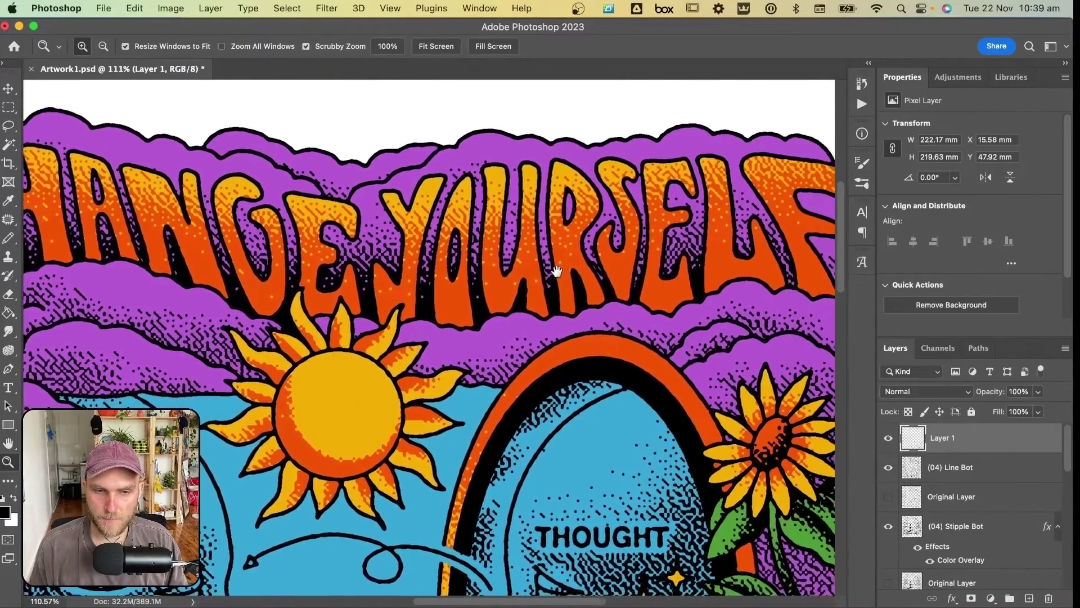
pyautogui.scroll(-10, 482, 273)
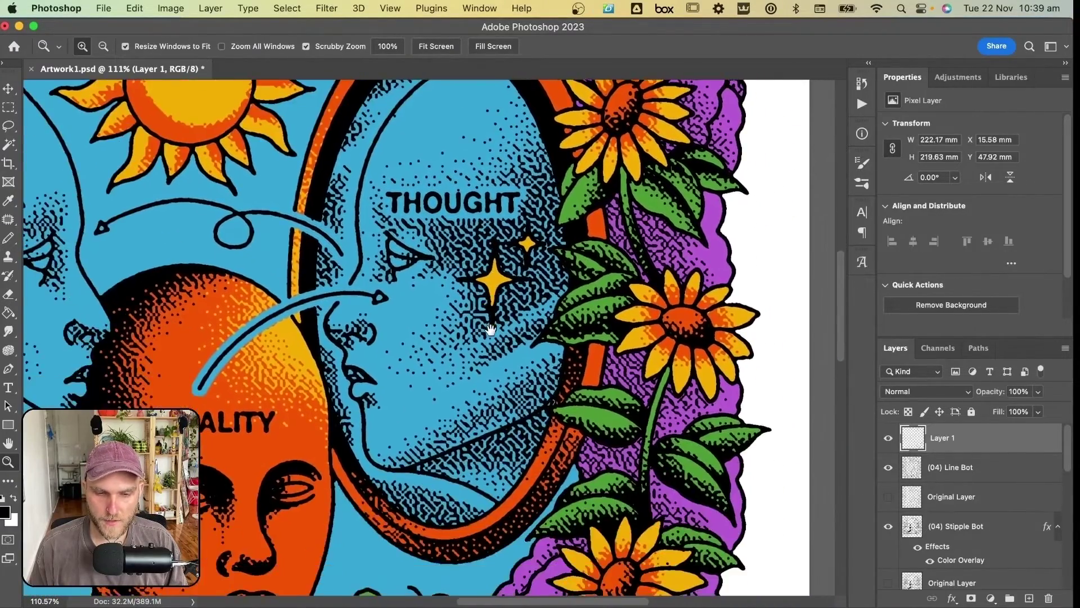
pyautogui.scroll(-15, 487, 356)
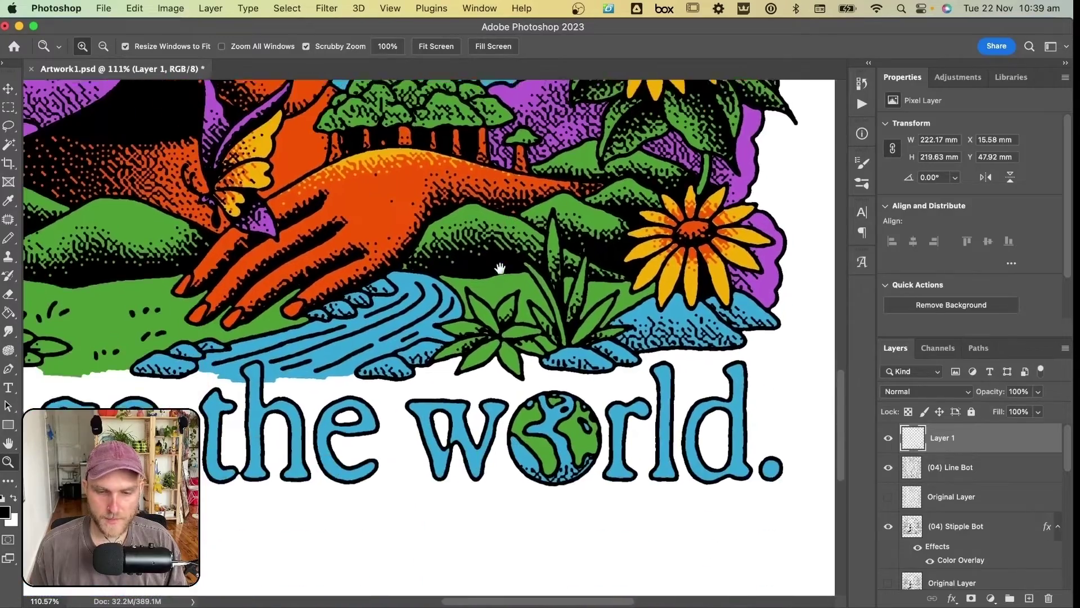
pyautogui.scroll(7, 405, 311)
pyautogui.hscroll(-10, 405, 311)
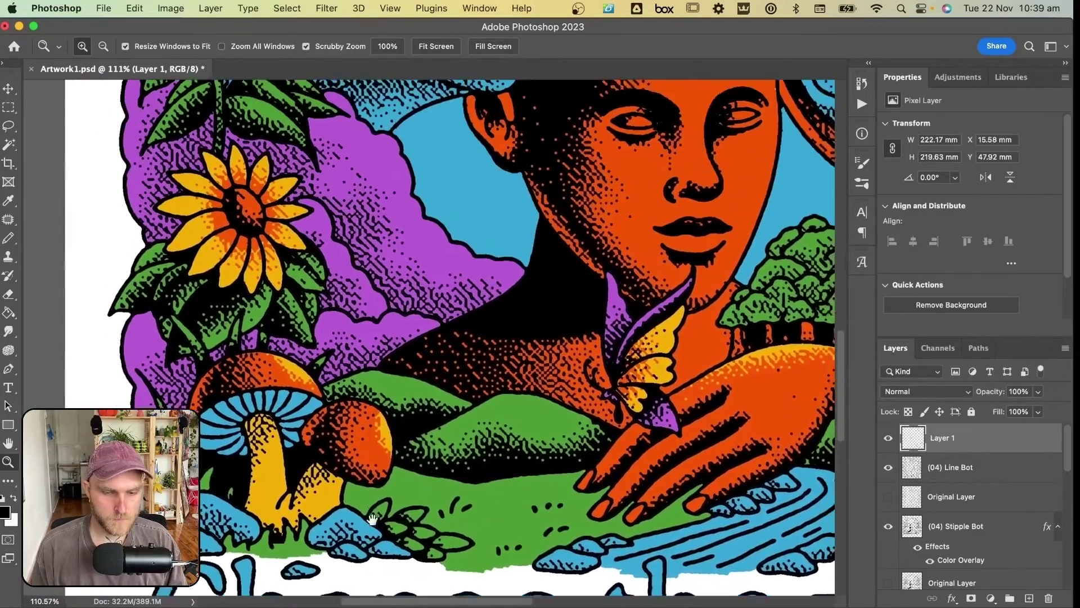
pyautogui.press('super+0')
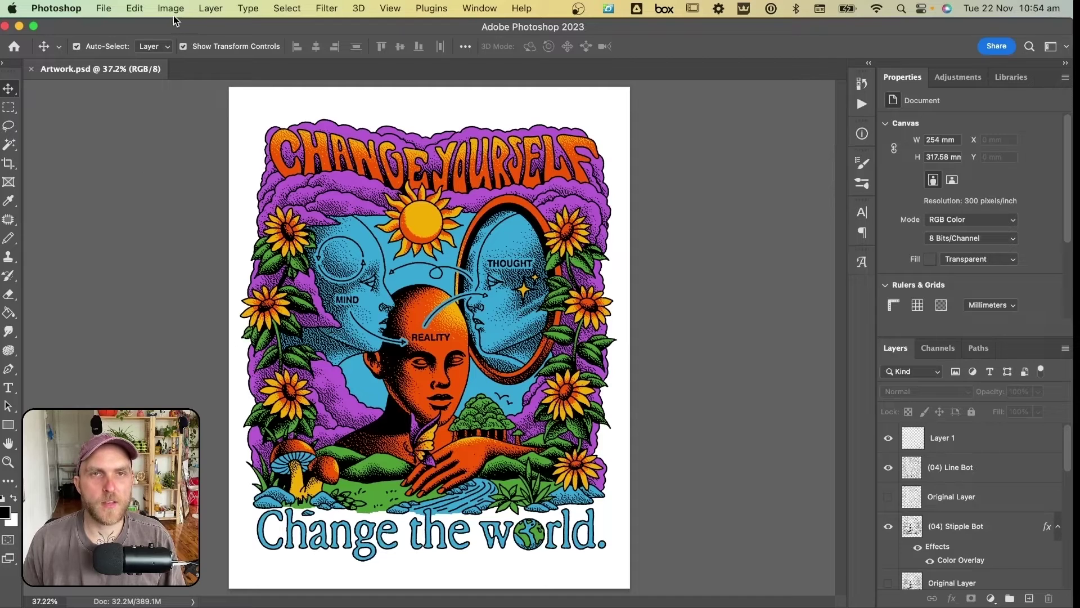
# - Run the Screen Bot set's Setup Document action from the Actions panel
pyautogui.click(861, 105)
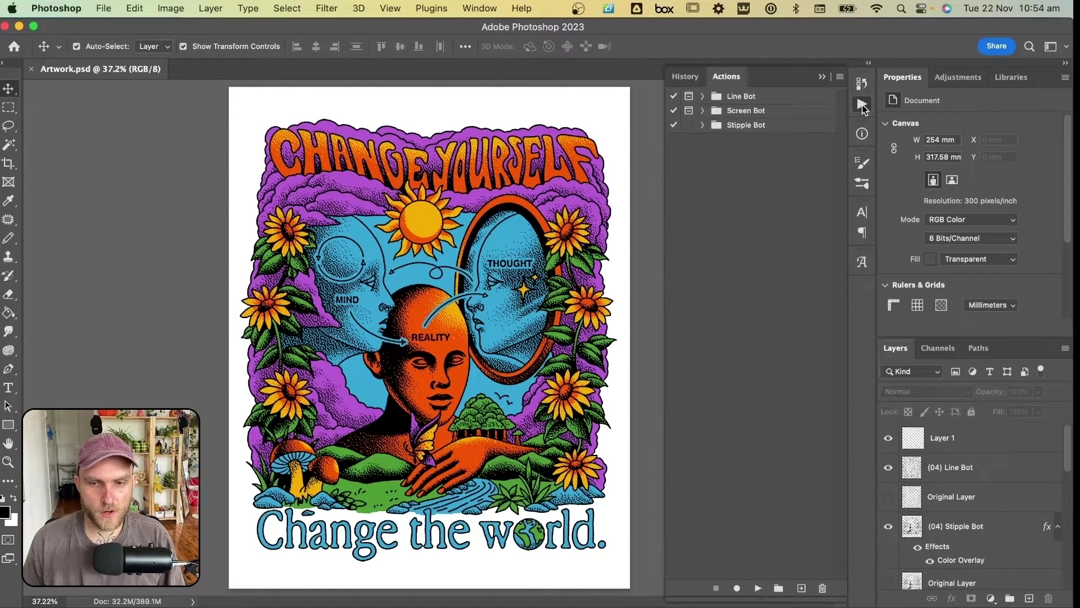
pyautogui.click(703, 114)
pyautogui.click(757, 116)
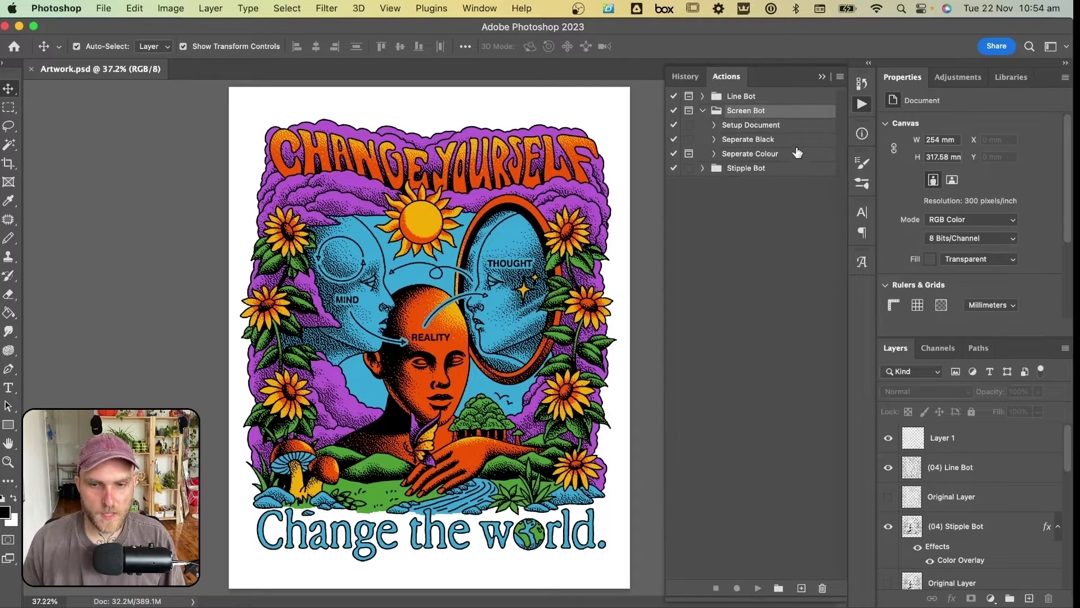
pyautogui.click(777, 126)
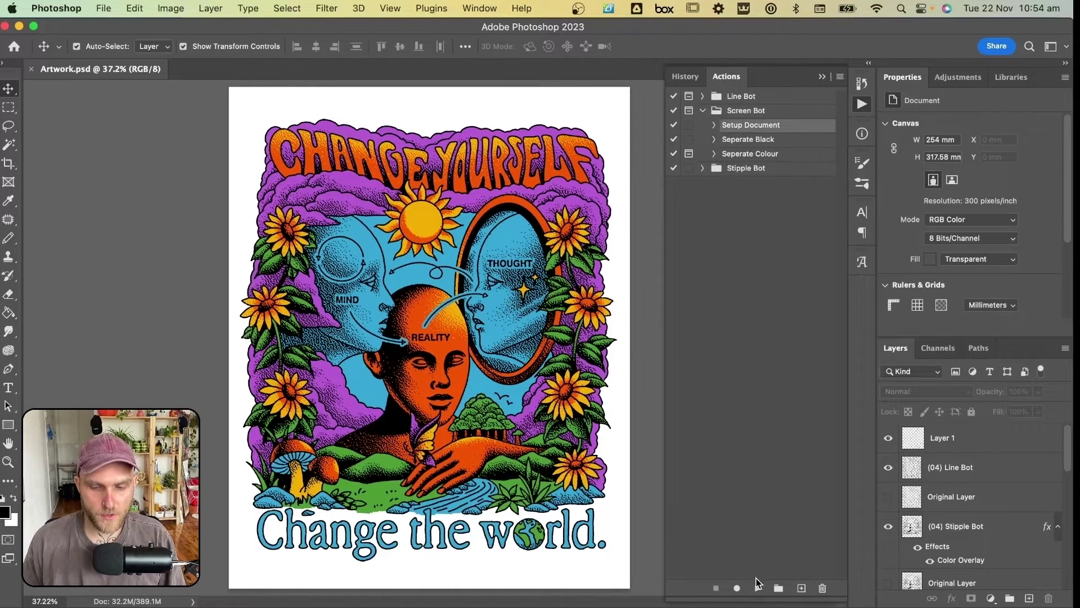
pyautogui.click(758, 588)
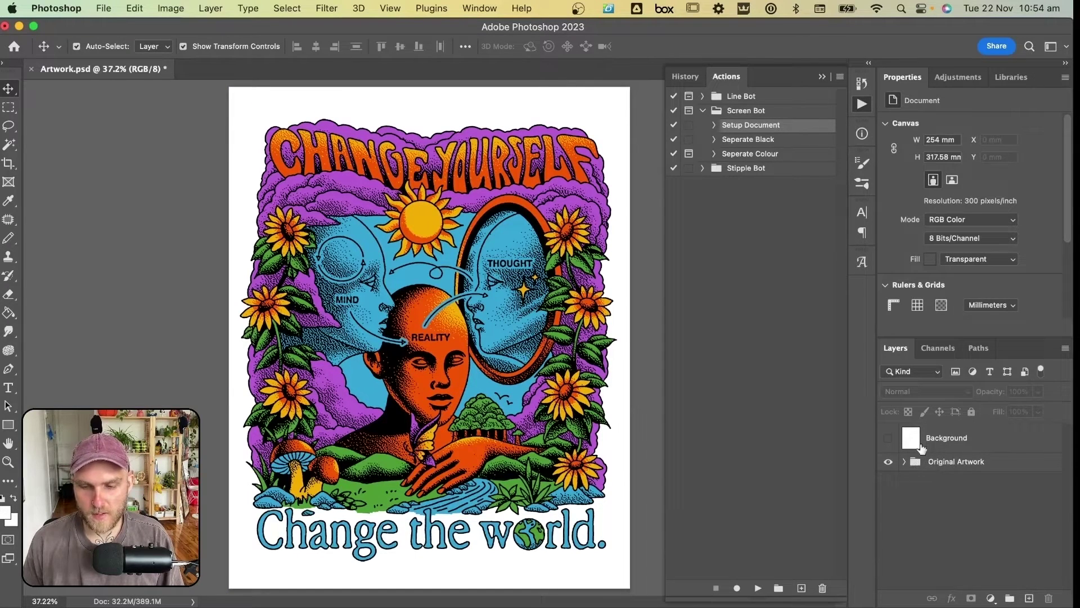
# - Toggle the Background layer's visibility to check the artwork, then run Seperate Black
pyautogui.click(889, 439)
pyautogui.click(888, 439)
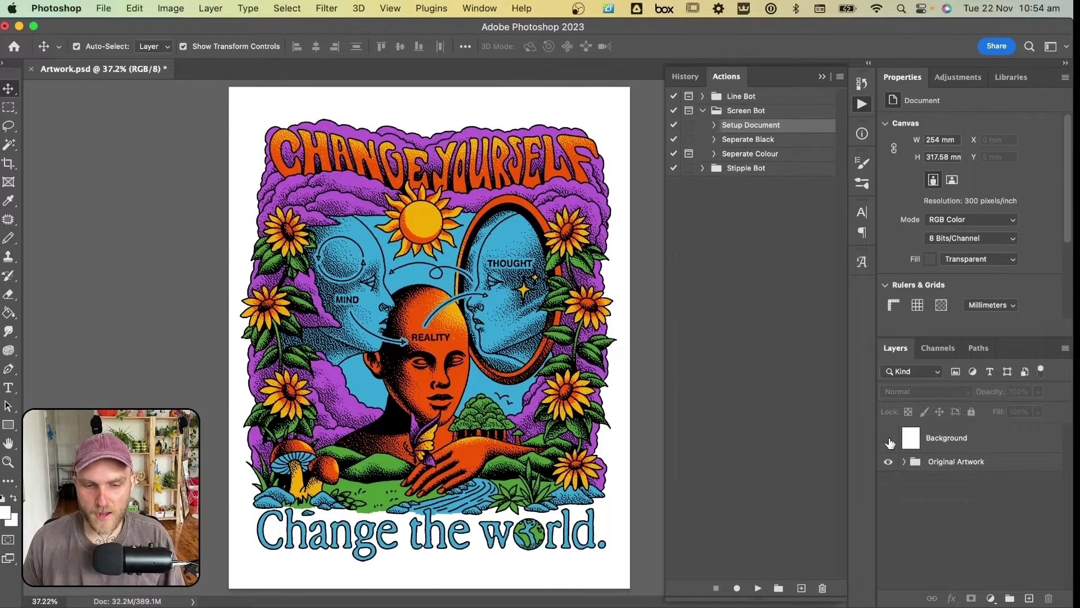
pyautogui.click(889, 439)
pyautogui.click(889, 441)
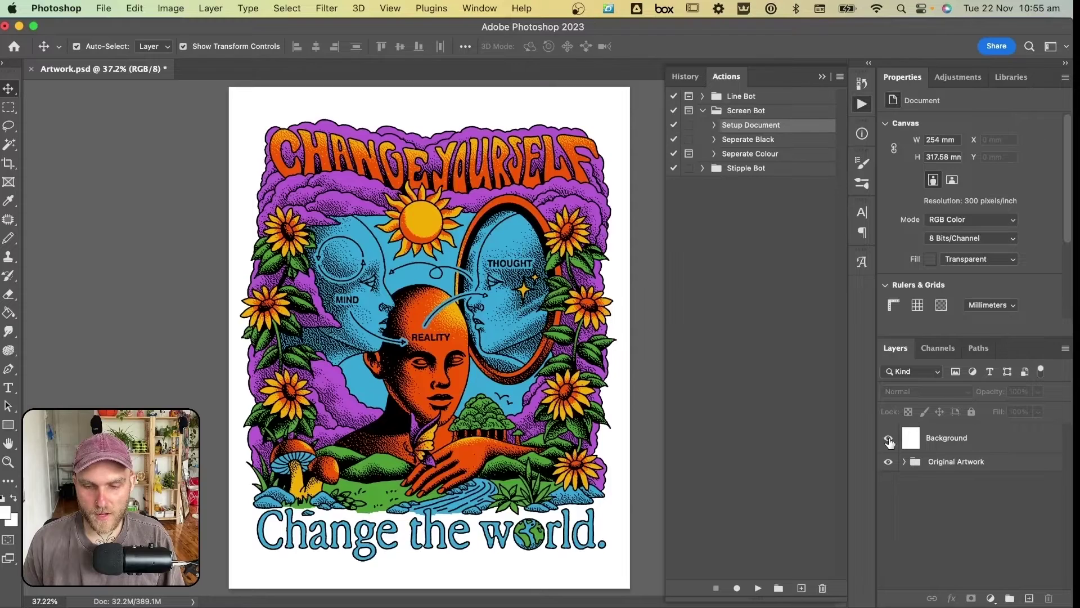
pyautogui.click(888, 441)
pyautogui.click(889, 441)
pyautogui.click(889, 442)
pyautogui.click(889, 444)
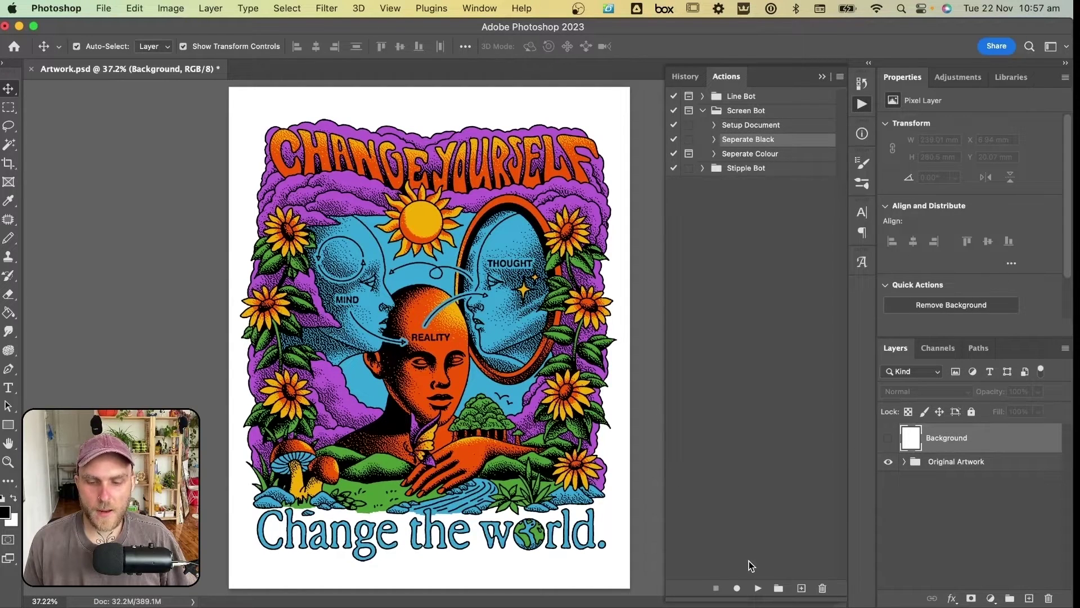
pyautogui.click(759, 588)
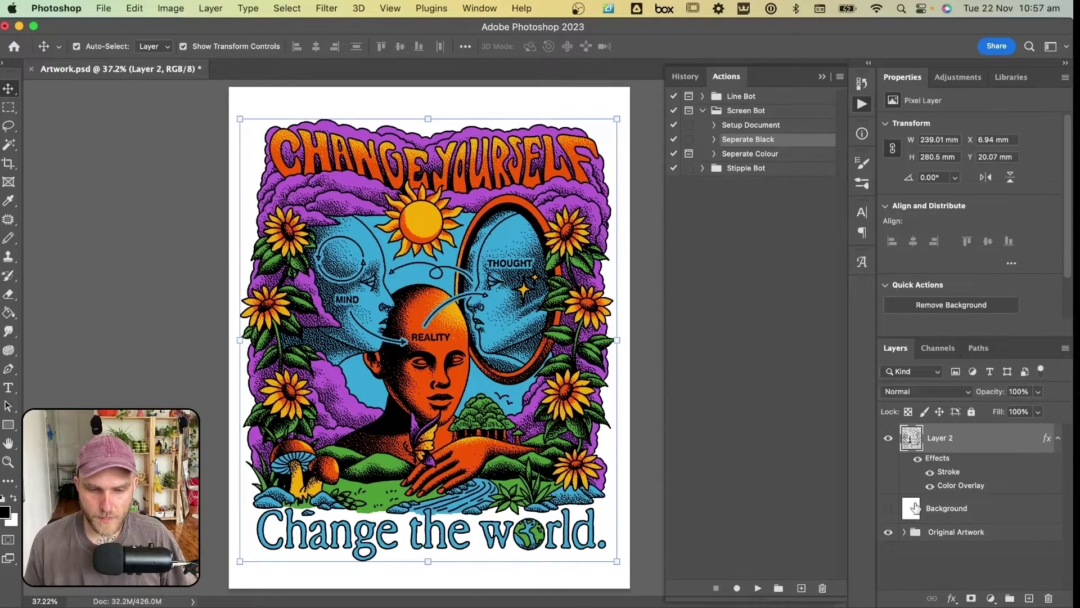
# - Show the white Background and keep Layer 2's Stroke effect at 1 px
pyautogui.click(888, 509)
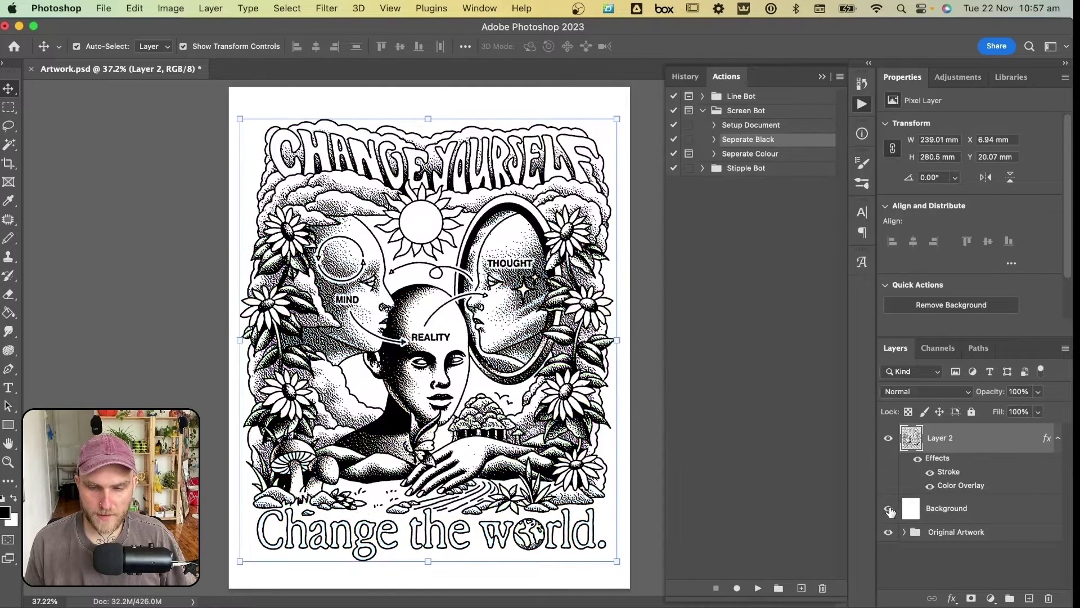
pyautogui.click(647, 381)
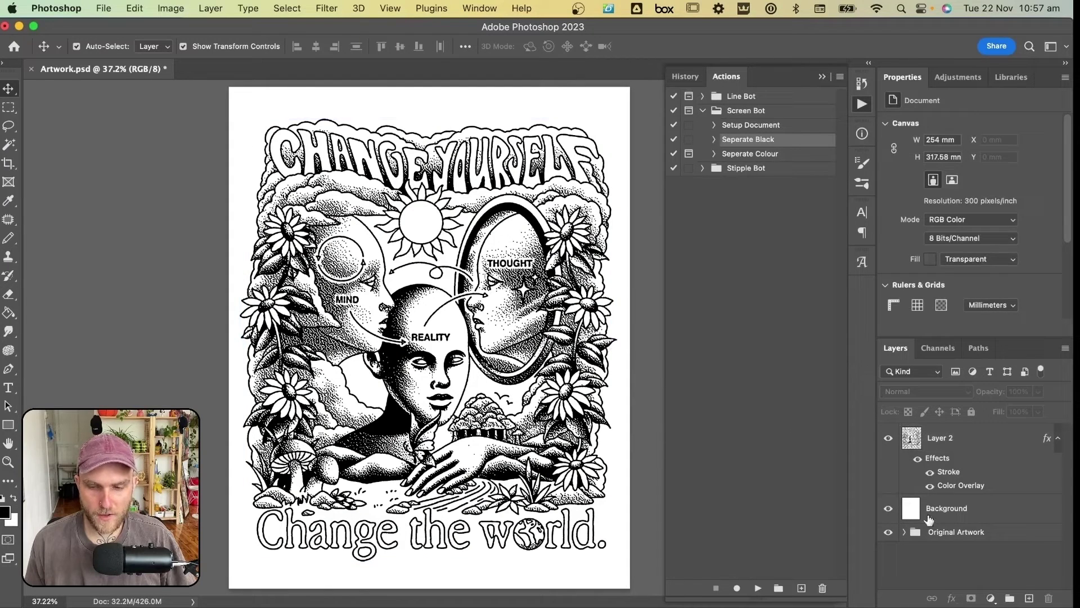
pyautogui.doubleClick(949, 472)
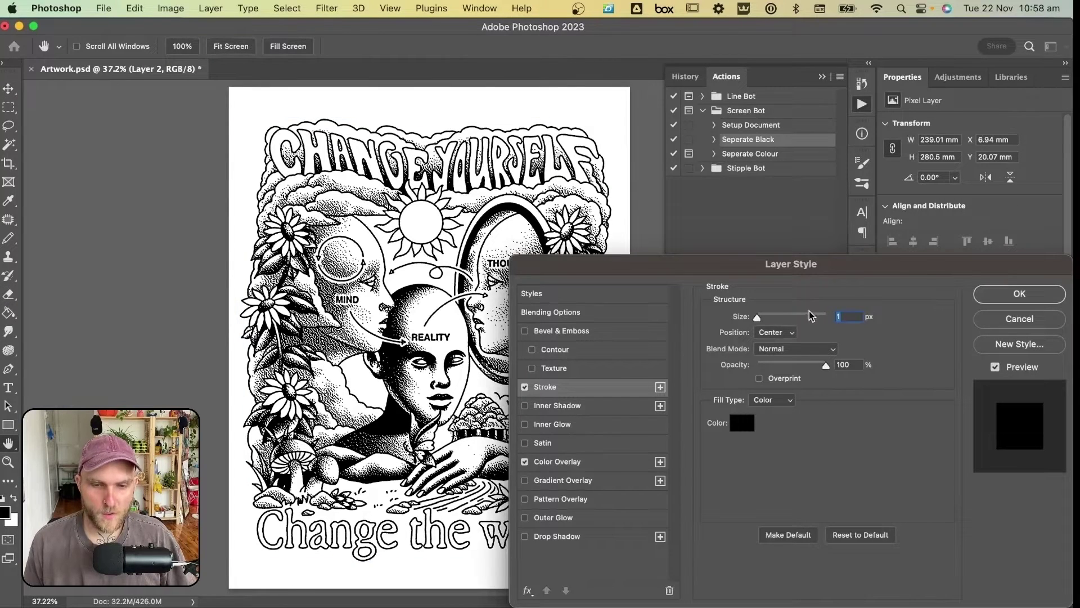
pyautogui.click(1018, 293)
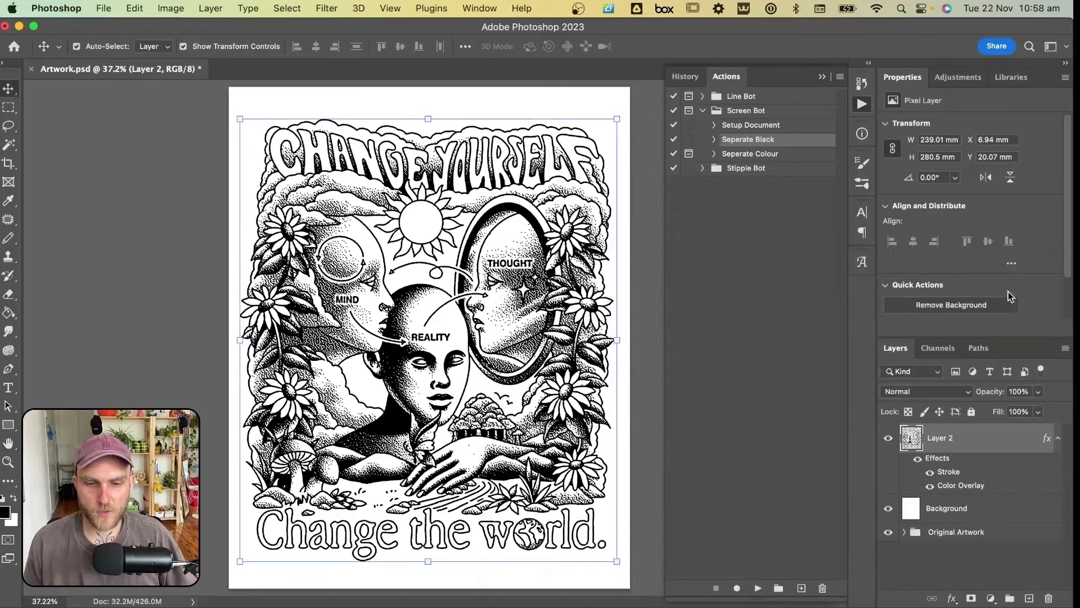
pyautogui.click(650, 265)
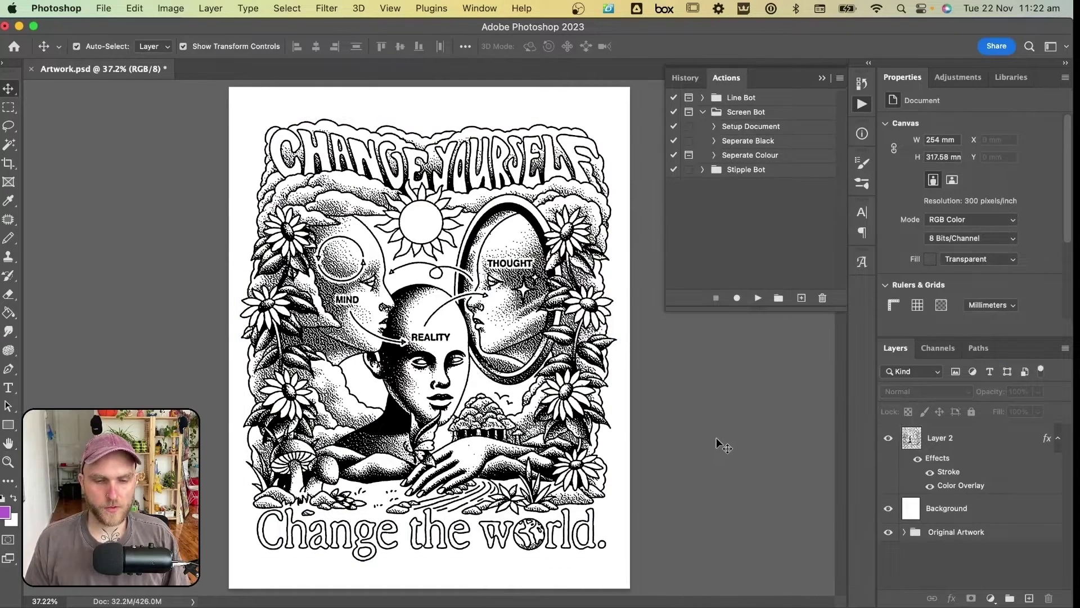
# - Hide Layer 2 and Background, run Seperate Colour on Background, and select the purple clouds
pyautogui.click(888, 439)
pyautogui.click(888, 508)
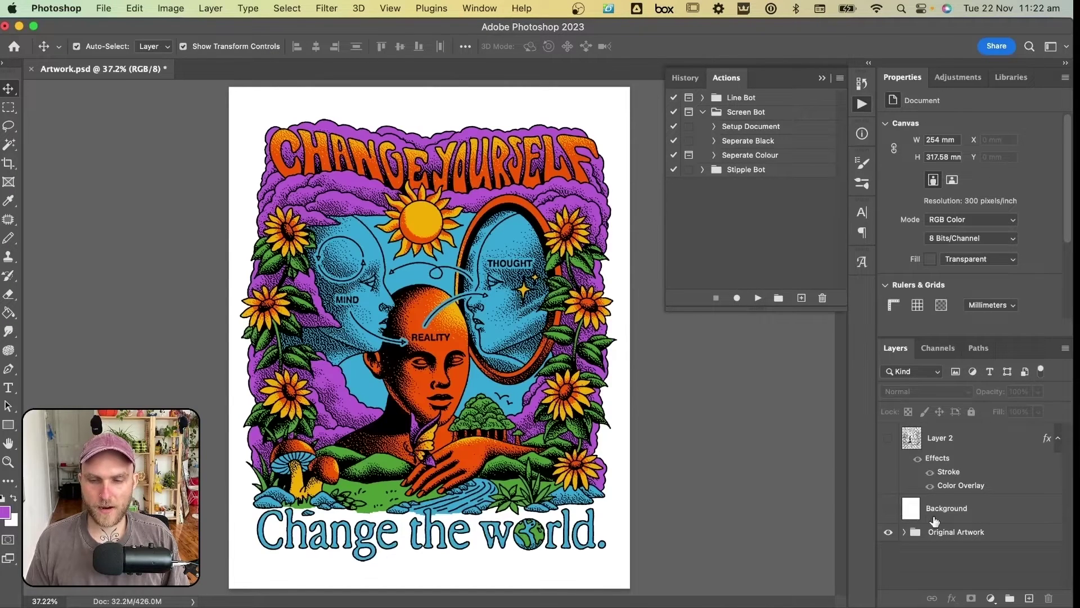
pyautogui.click(935, 516)
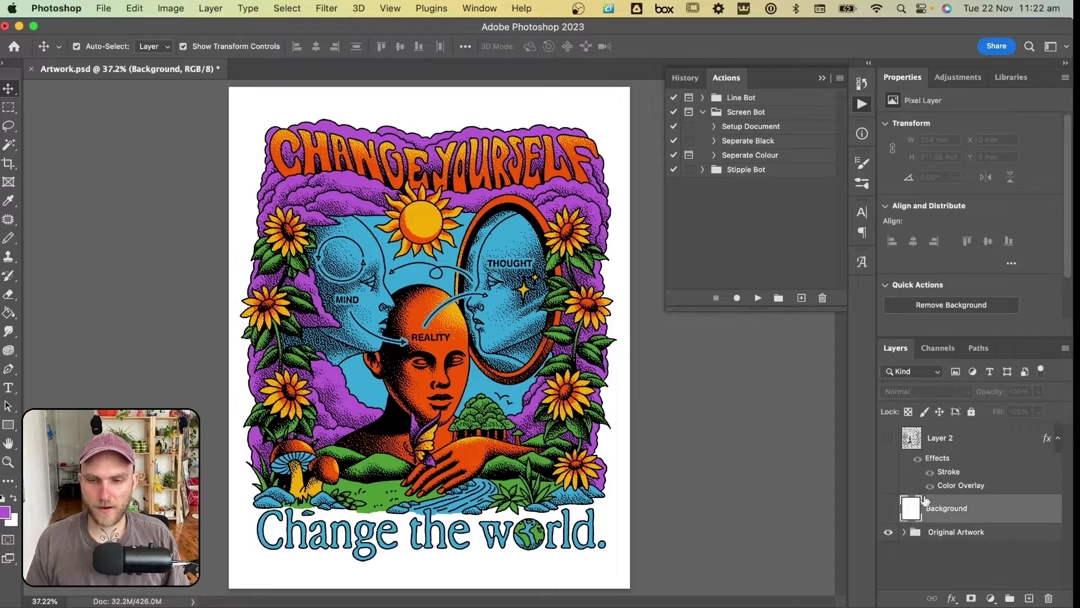
pyautogui.click(767, 156)
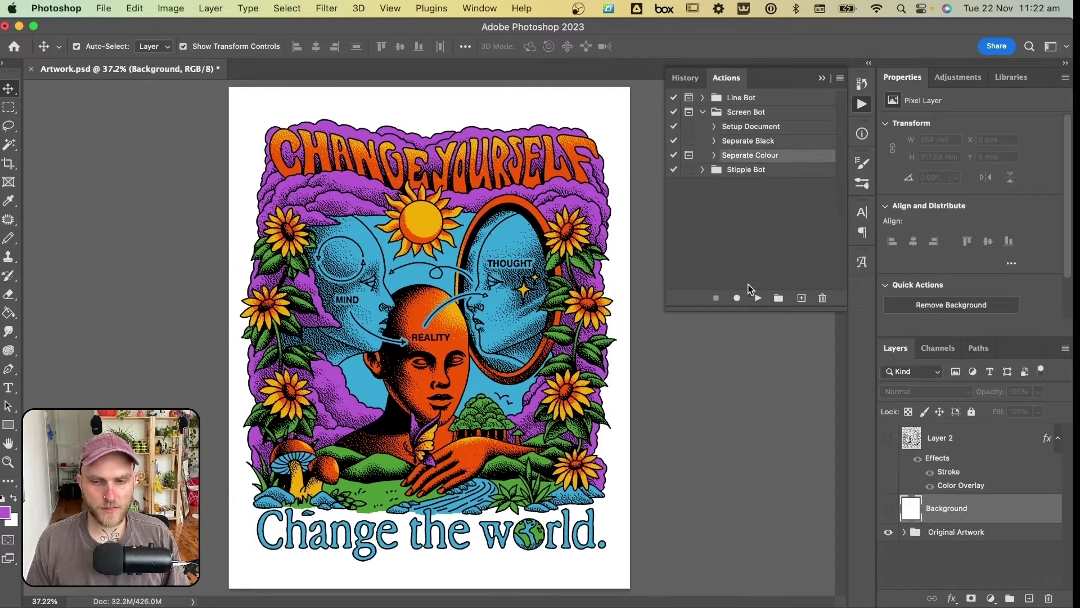
pyautogui.click(757, 299)
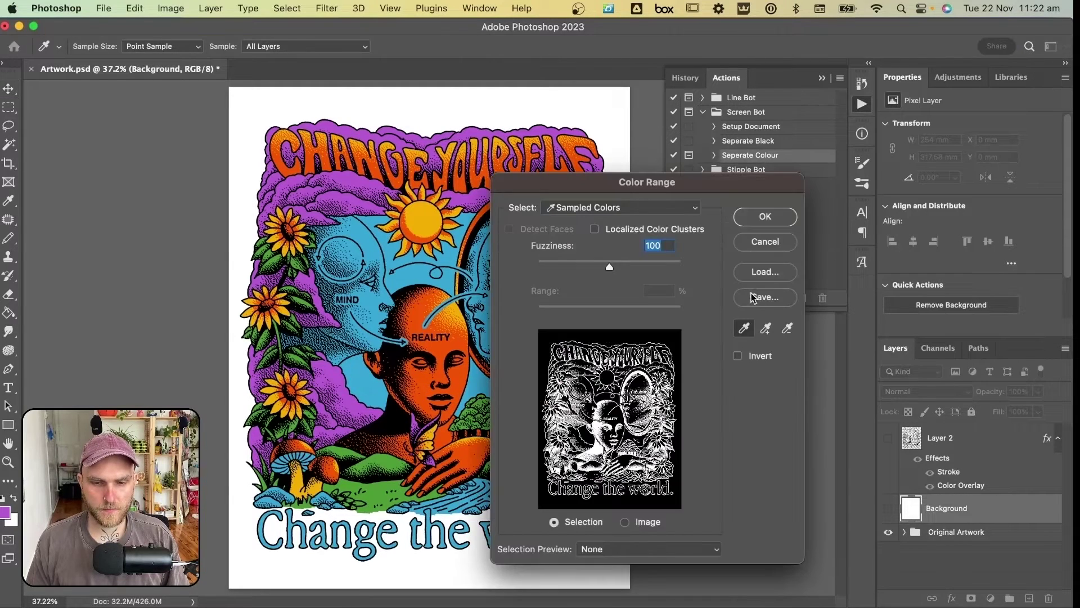
pyautogui.click(473, 127)
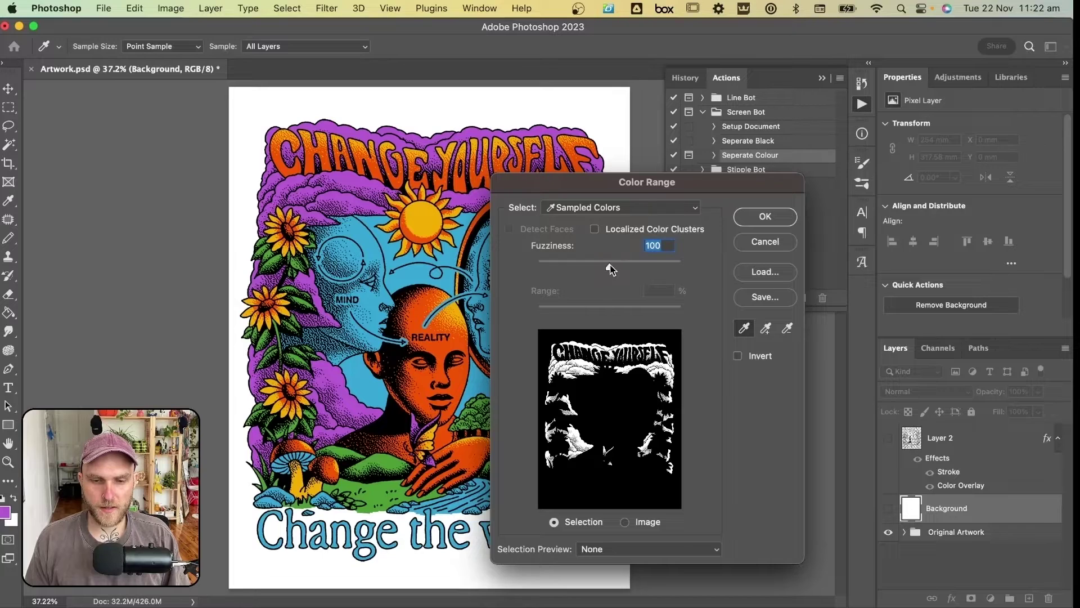
pyautogui.moveTo(602, 266); pyautogui.dragTo(609, 265)
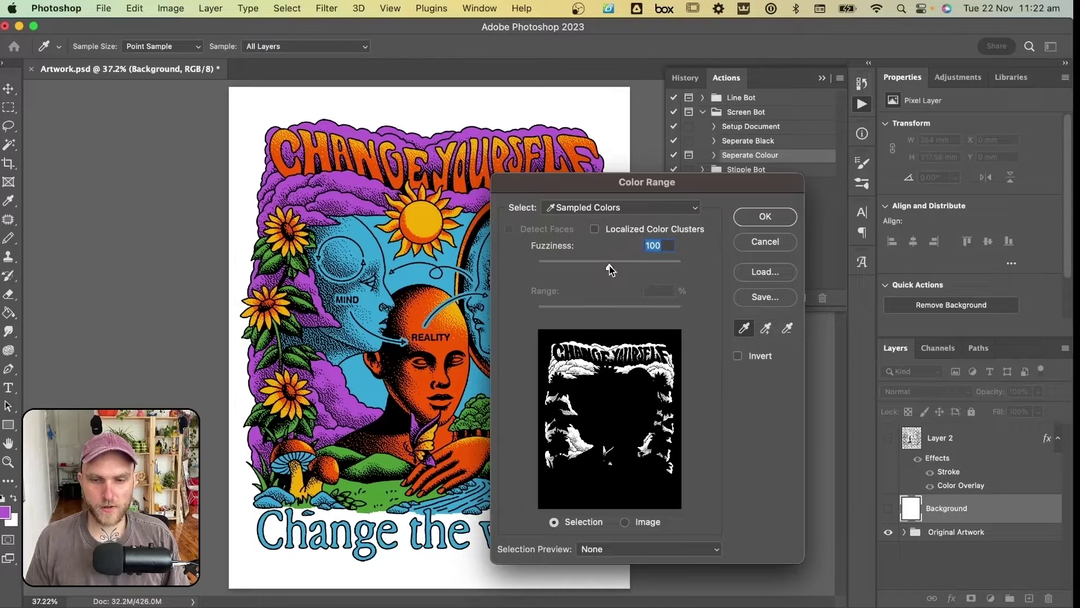
pyautogui.click(765, 217)
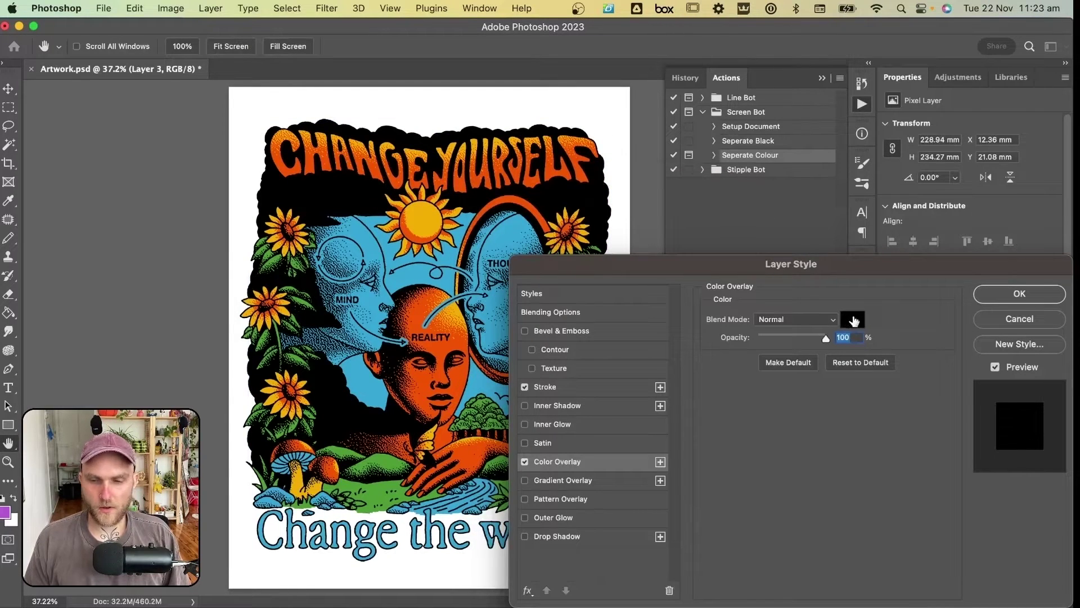
# - Set Layer 3's Color Overlay and Stroke colours to purple b85cd4
pyautogui.click(853, 320)
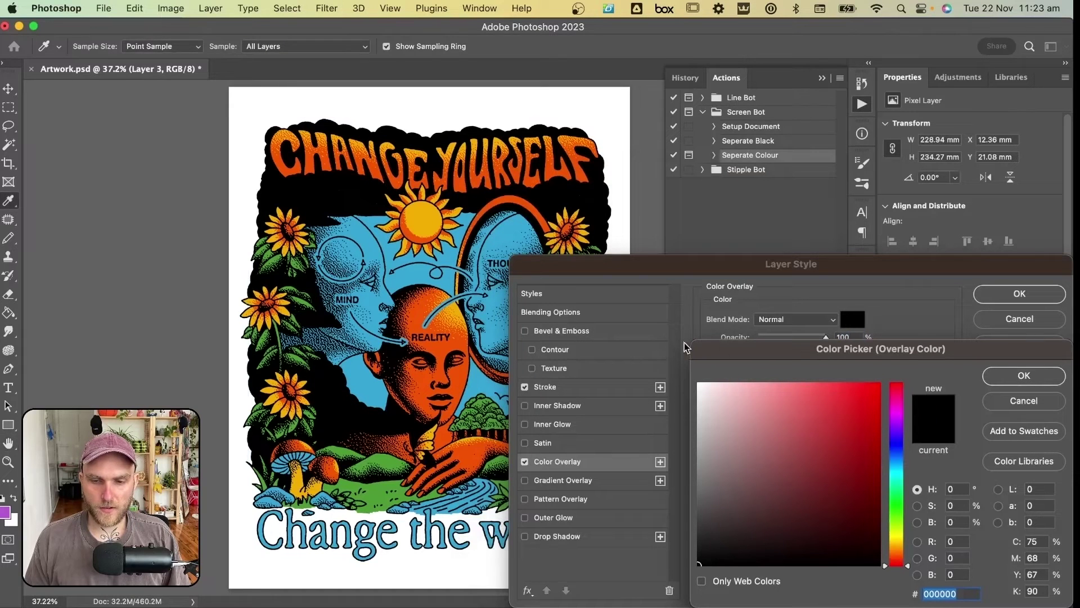
pyautogui.click(7, 510)
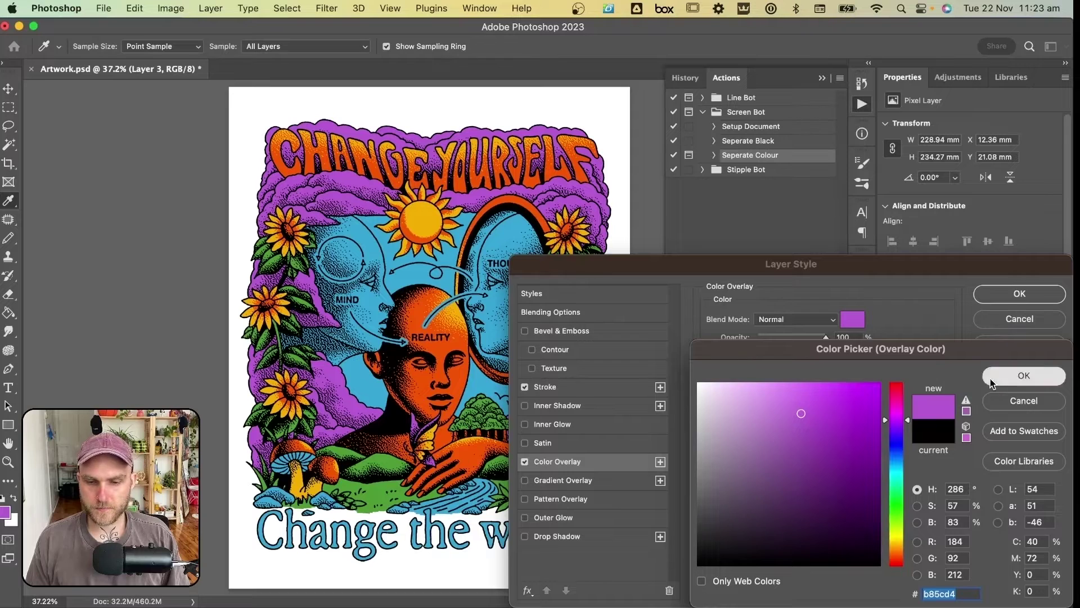
pyautogui.click(1024, 375)
pyautogui.click(573, 388)
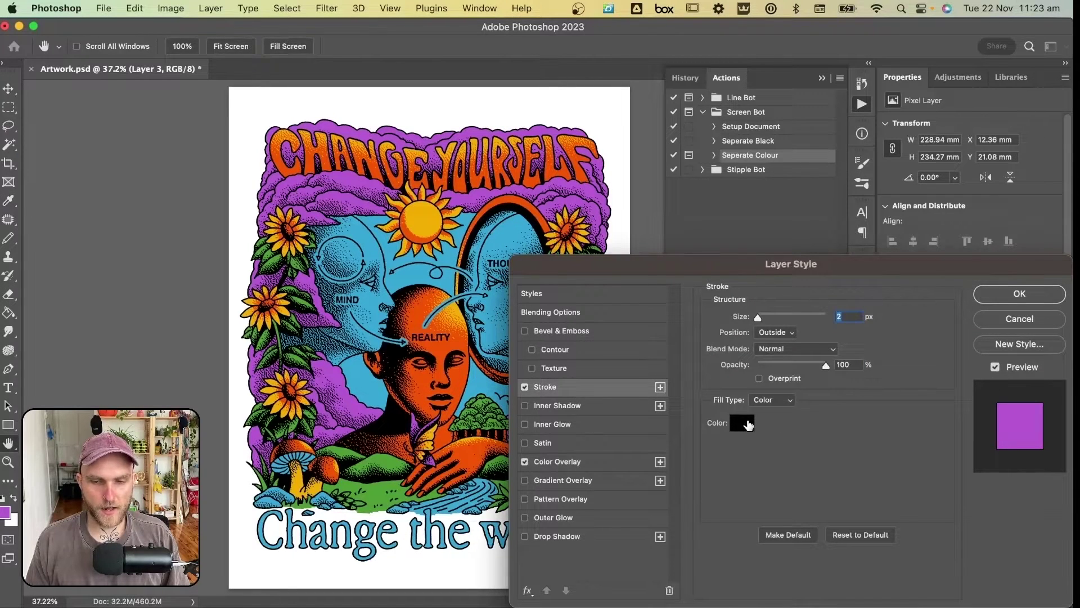
pyautogui.click(742, 423)
pyautogui.click(7, 511)
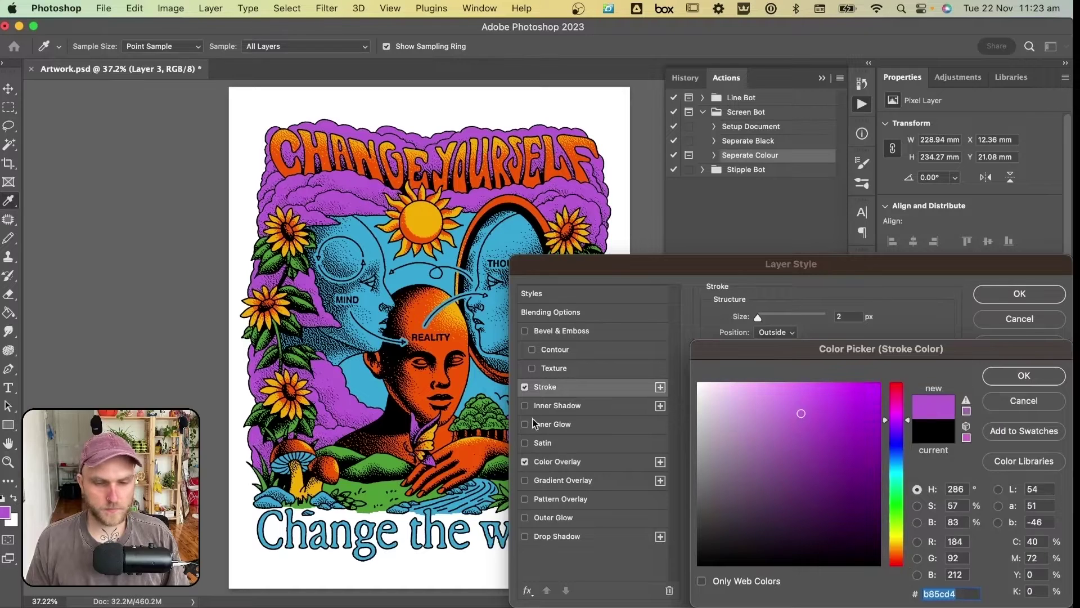
pyautogui.click(1024, 376)
pyautogui.click(1021, 293)
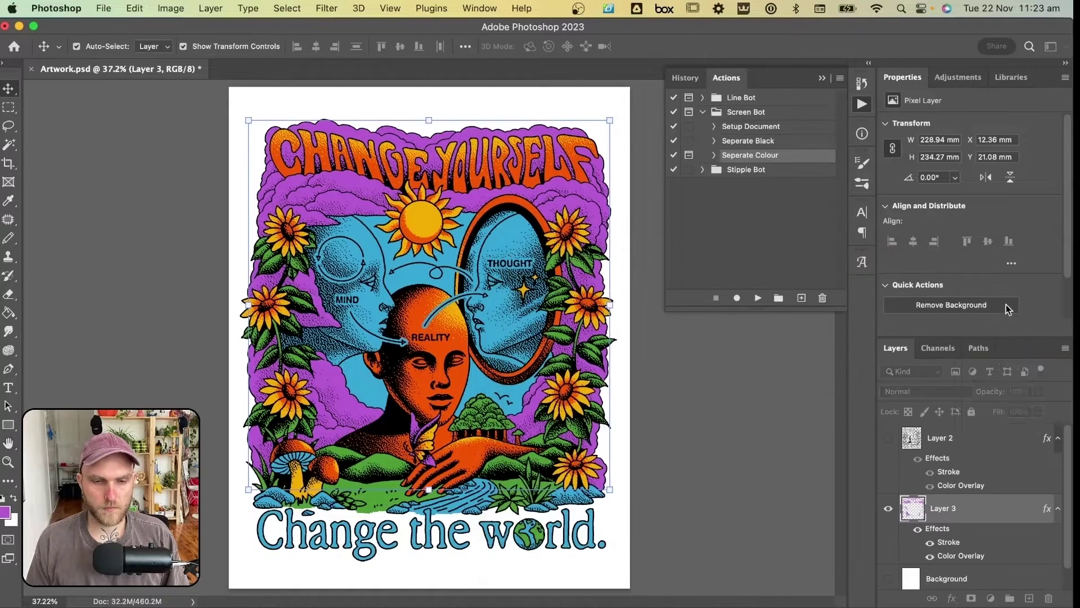
# - View the purple shapes against white, then hide Layer 3 and the Background
pyautogui.click(692, 395)
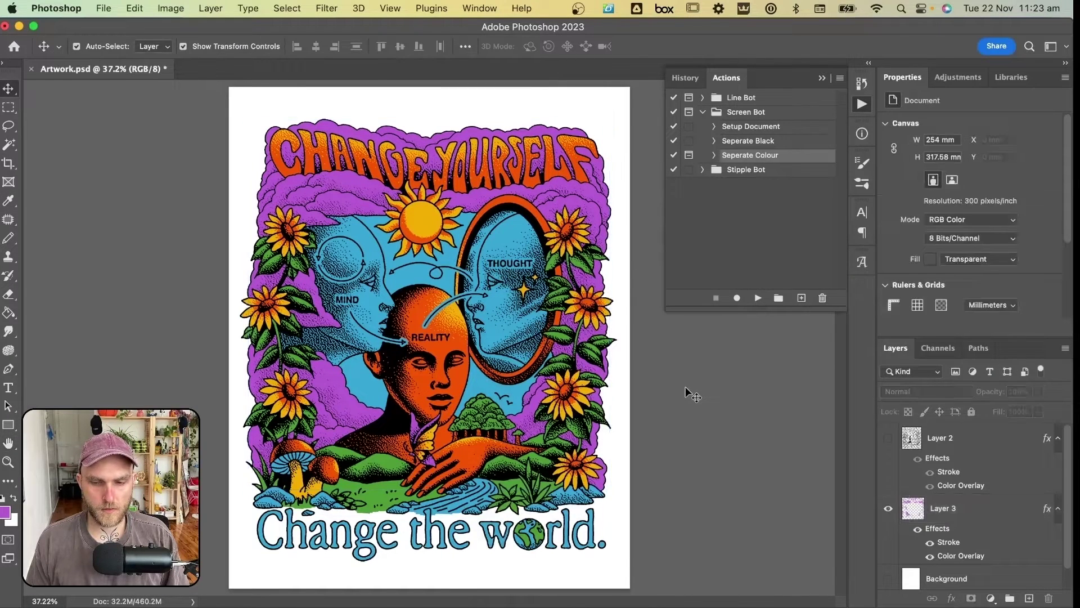
pyautogui.click(889, 579)
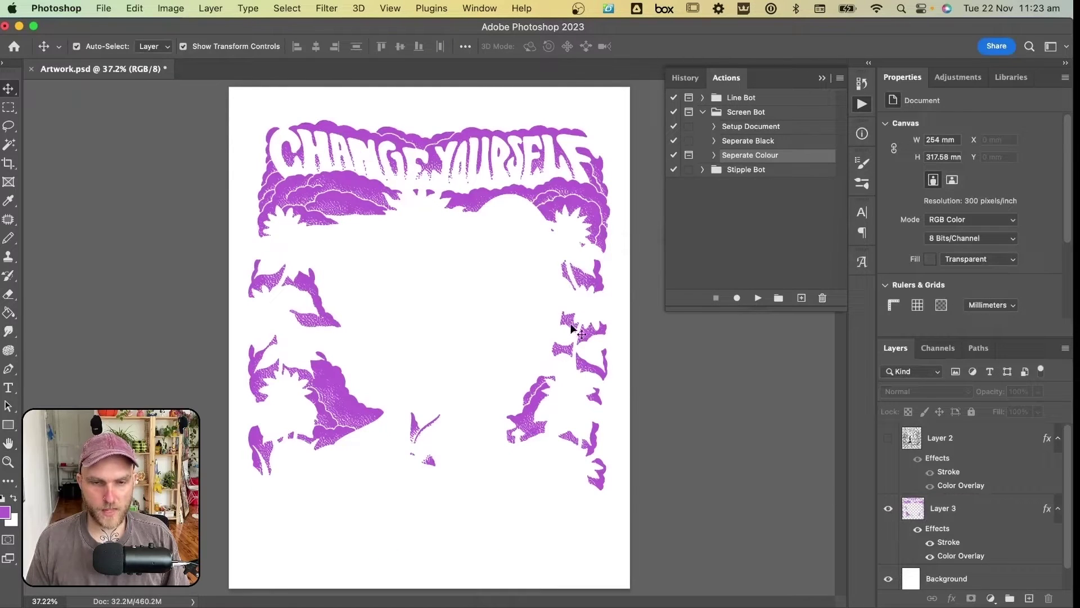
pyautogui.press('z')
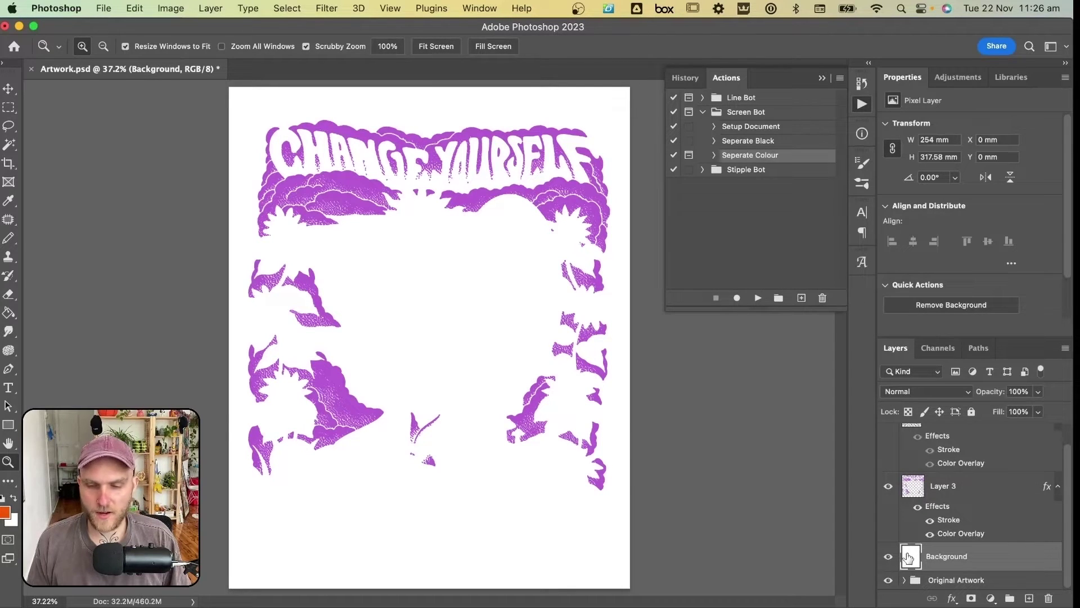
pyautogui.click(888, 487)
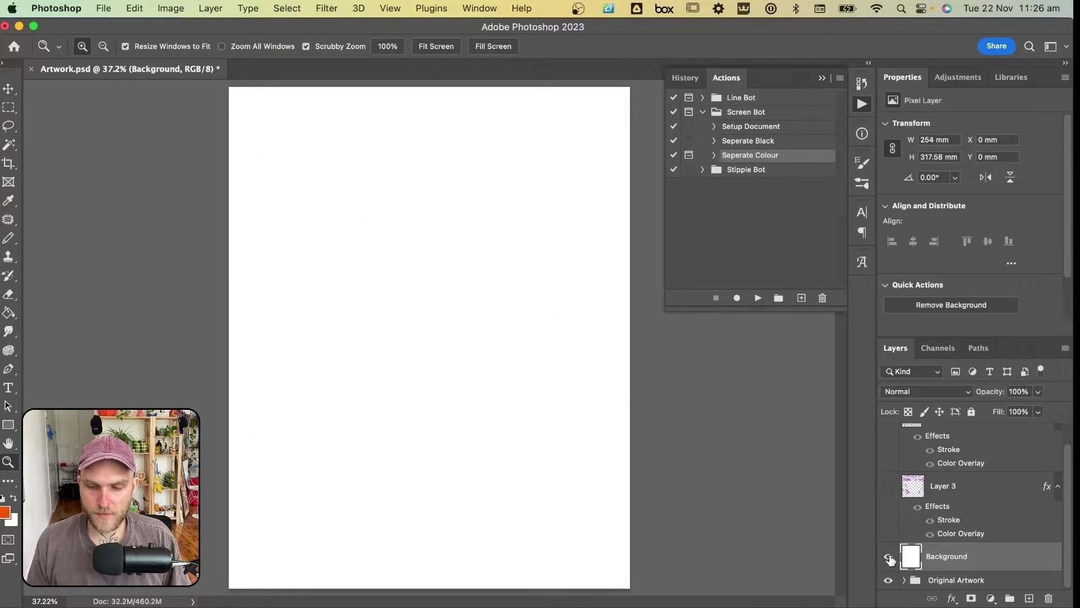
pyautogui.click(888, 558)
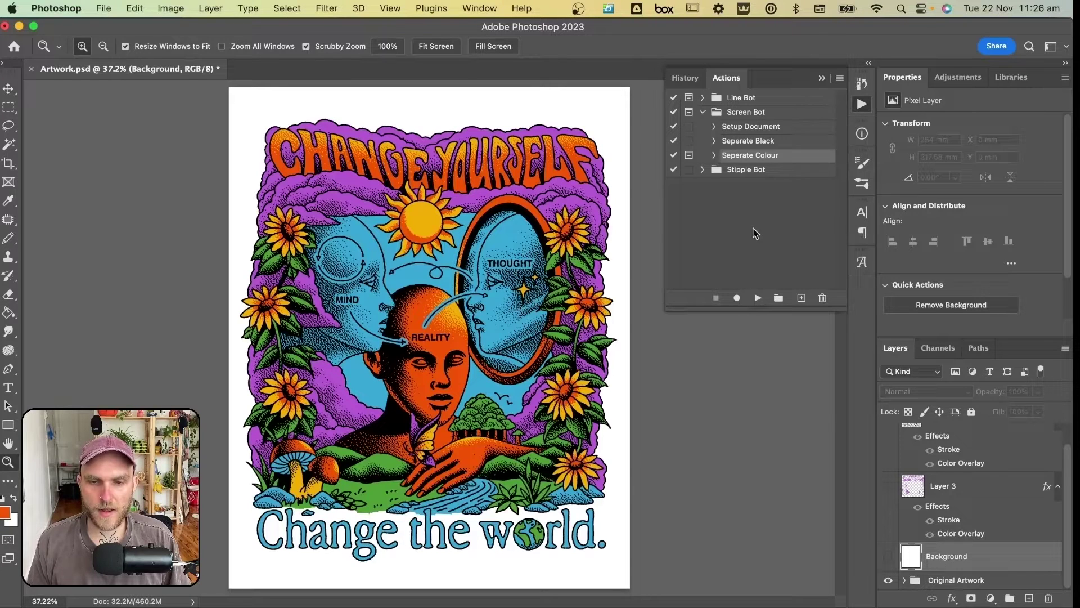
# - Run Seperate Colour sampling the orange head, and set the Color Overlay to orange f45504
pyautogui.click(754, 295)
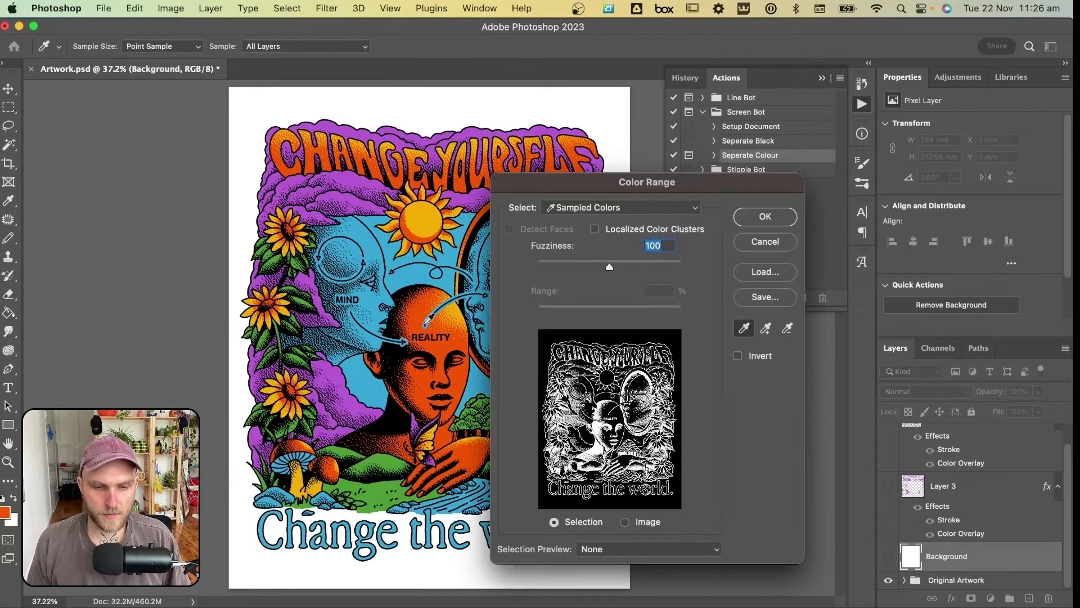
pyautogui.click(418, 313)
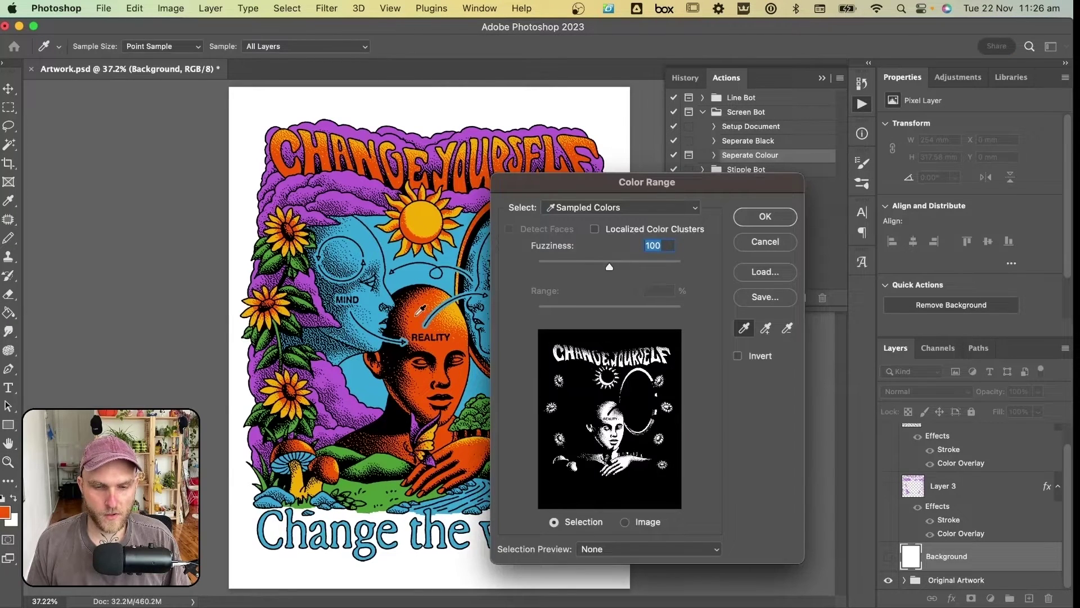
pyautogui.click(754, 216)
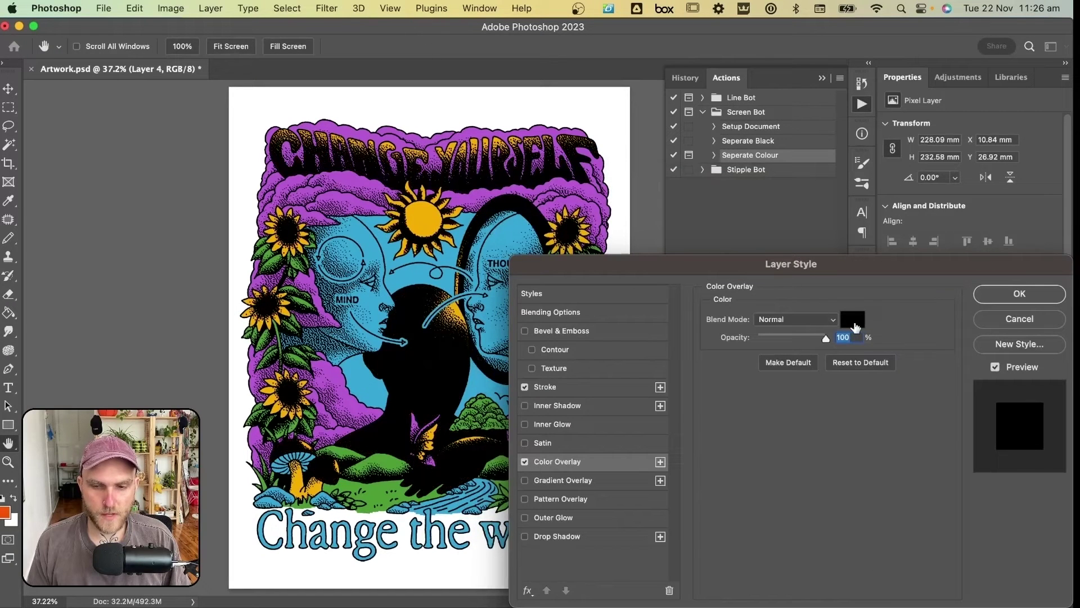
pyautogui.click(853, 320)
pyautogui.click(6, 510)
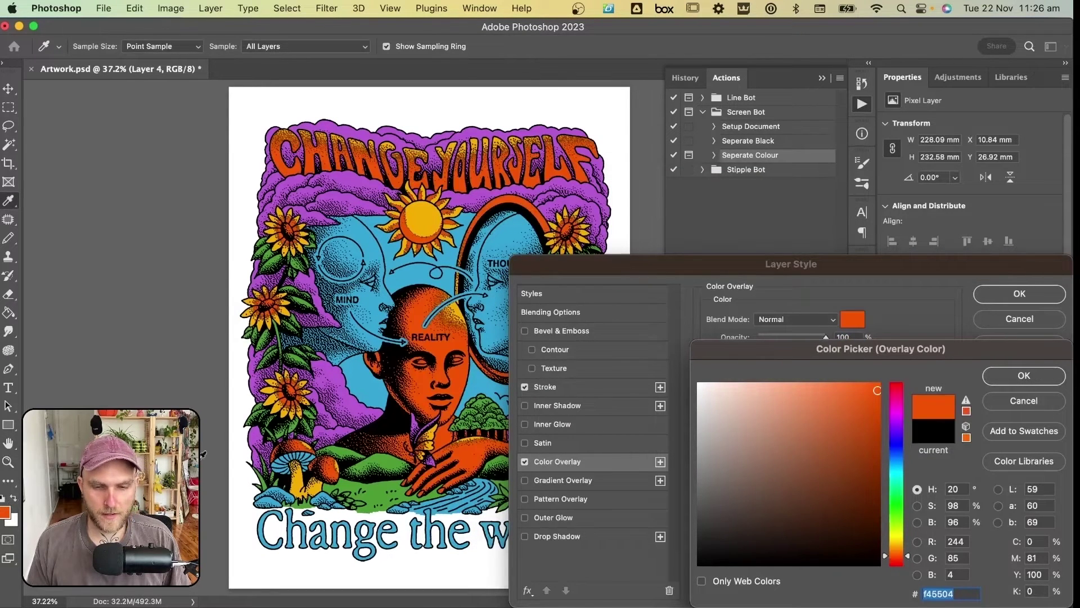
pyautogui.click(1020, 376)
# - Set Layer 4's Stroke colour to orange f45504, apply, then hide Layer 4
pyautogui.click(568, 387)
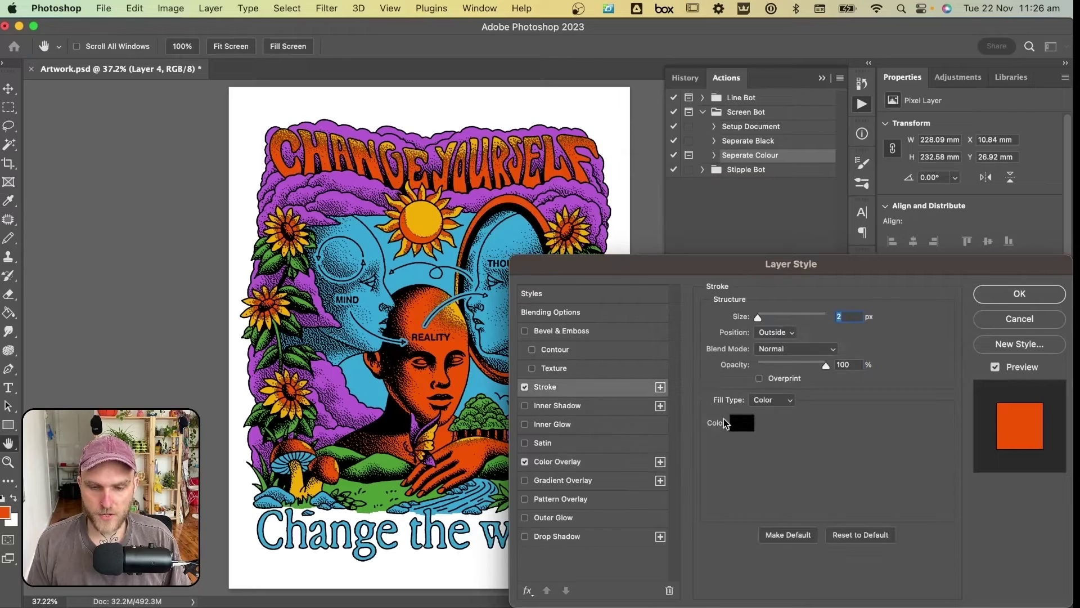
pyautogui.click(731, 420)
pyautogui.click(6, 509)
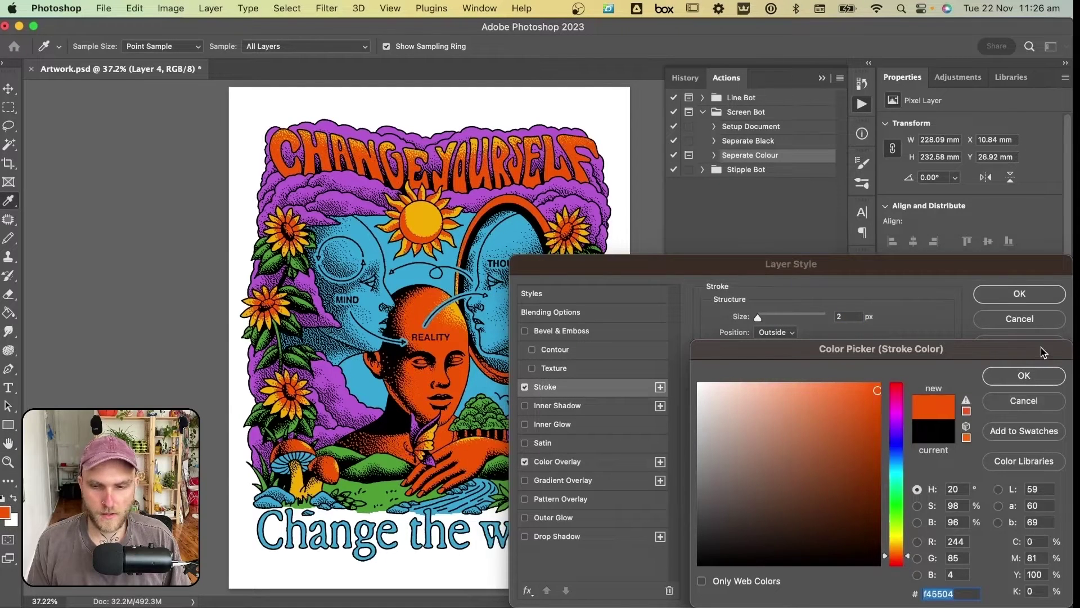
pyautogui.click(1024, 375)
pyautogui.click(1021, 291)
pyautogui.press('z')
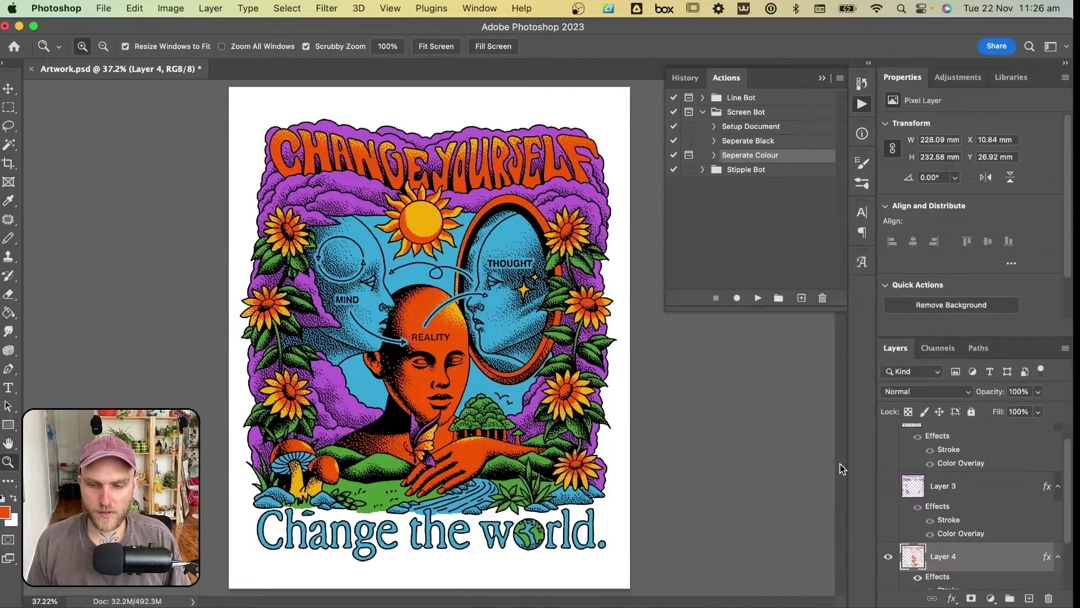
pyautogui.scroll(-3, 920, 507)
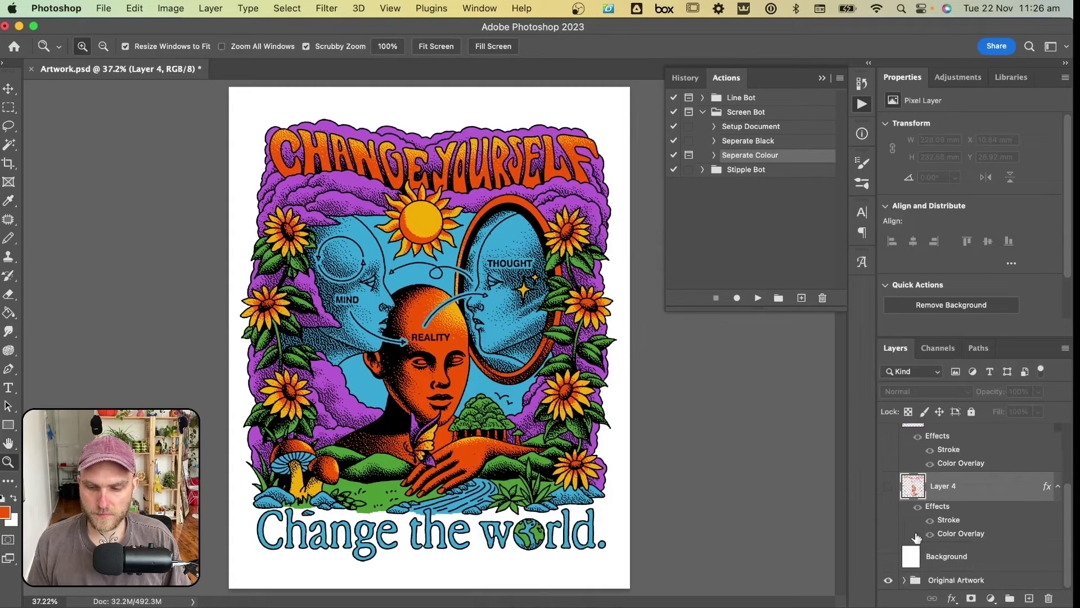
pyautogui.click(931, 551)
# - Run Seperate Colour for the next colour and show Layer 6's blue artwork
pyautogui.click(758, 297)
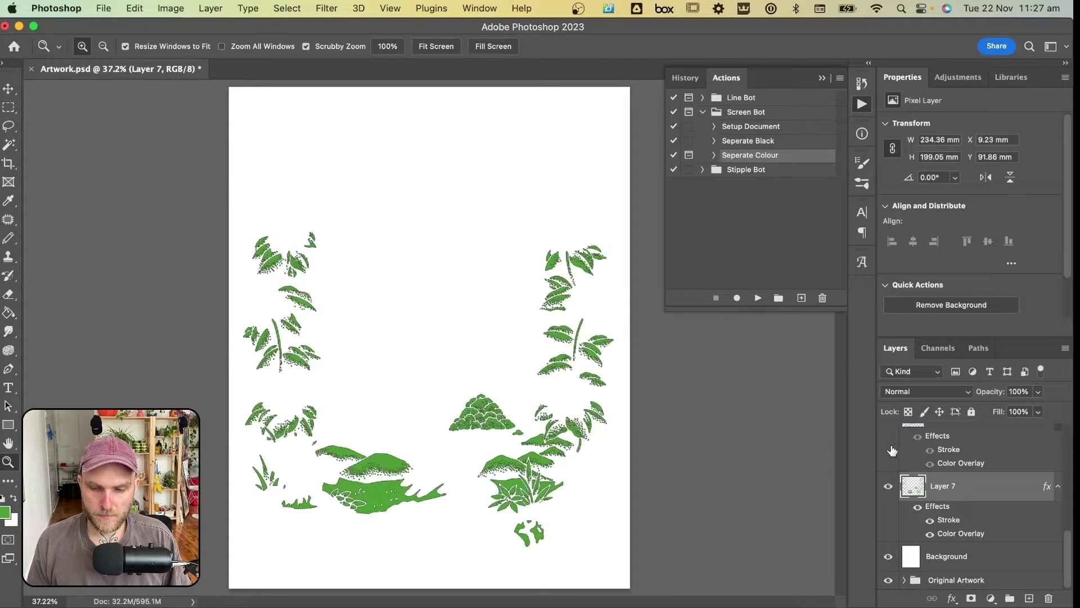
pyautogui.click(888, 477)
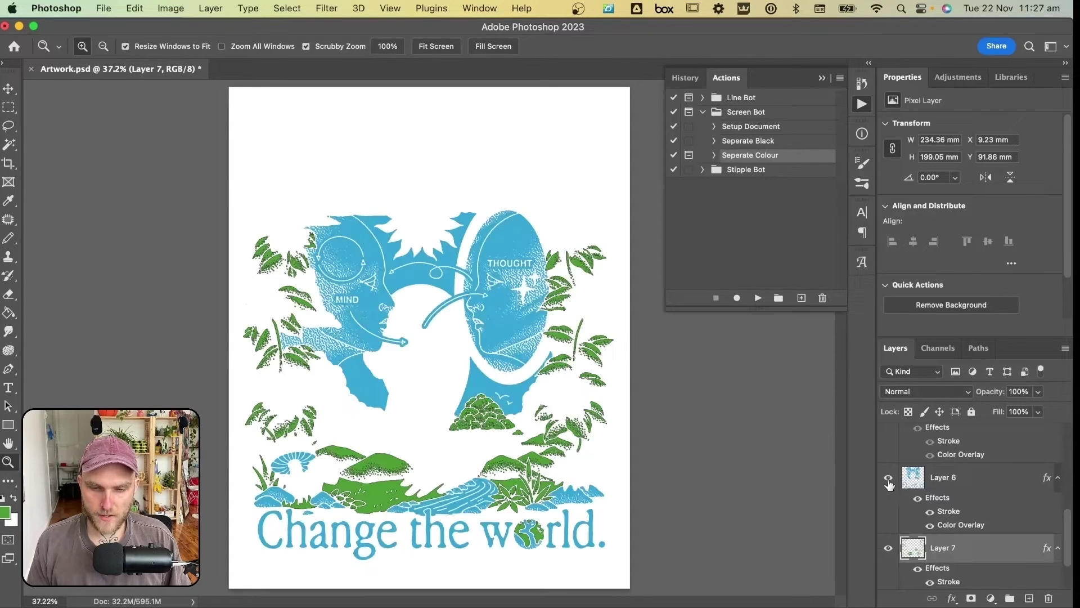
pyautogui.scroll(-1, 962, 554)
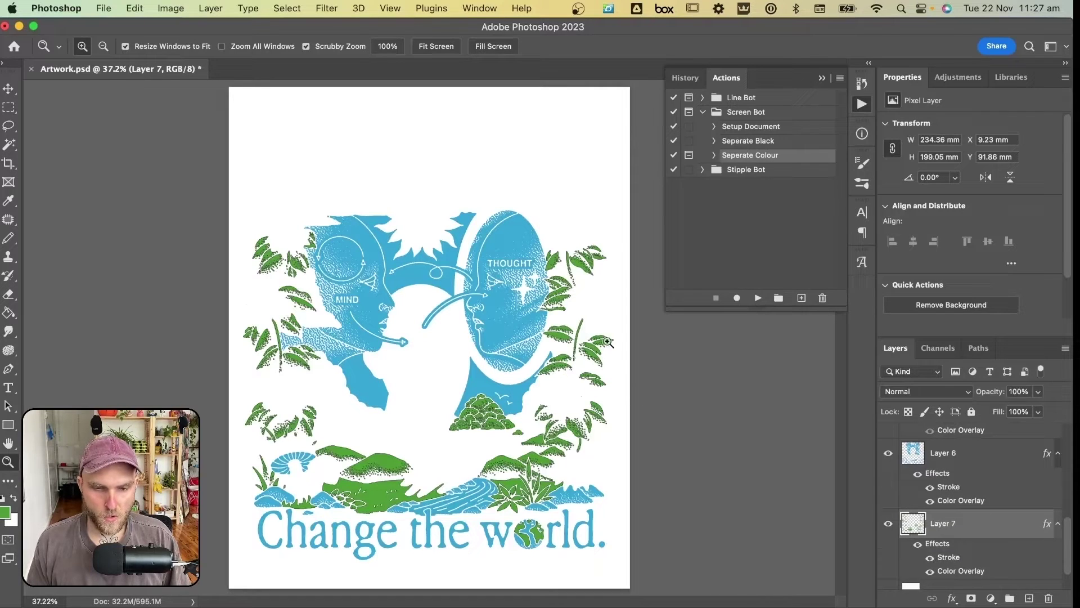
# - Change Layer 7's stroke colour to the green sampled from the small hill
pyautogui.moveTo(467, 439); pyautogui.dragTo(506, 436)
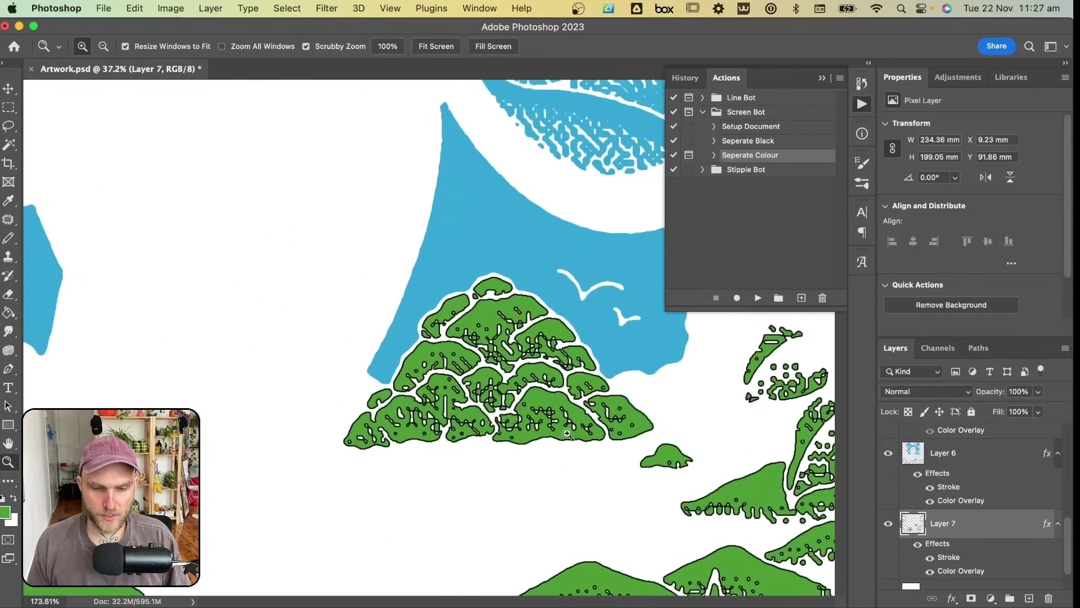
pyautogui.doubleClick(950, 558)
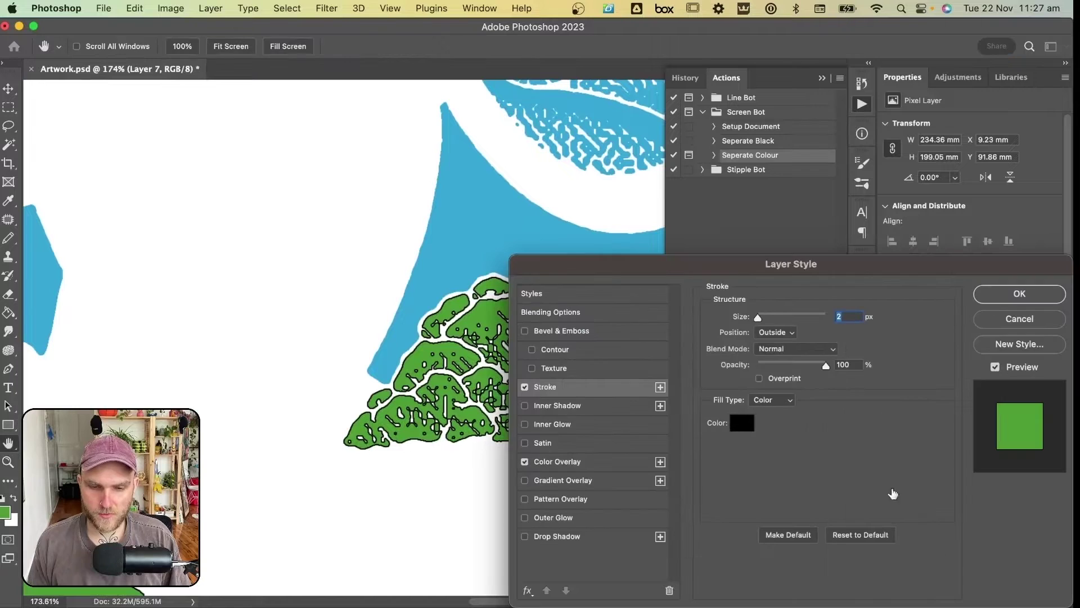
pyautogui.click(743, 423)
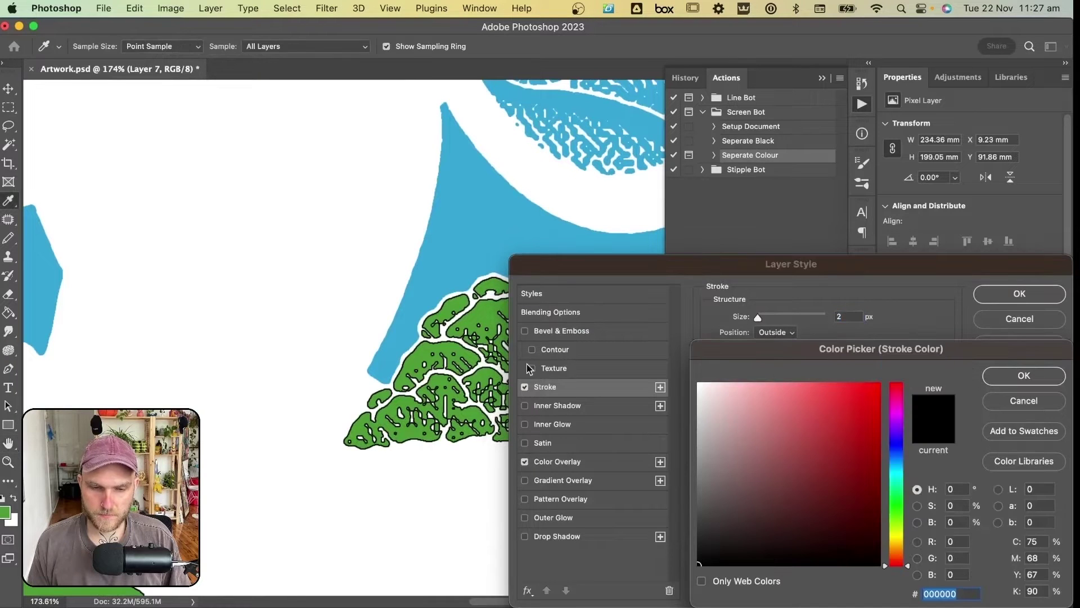
pyautogui.click(467, 360)
pyautogui.click(1024, 375)
pyautogui.click(1019, 293)
# - Fit the artwork in view and make Layers 5, 4 and 3 visible
pyautogui.press('z')
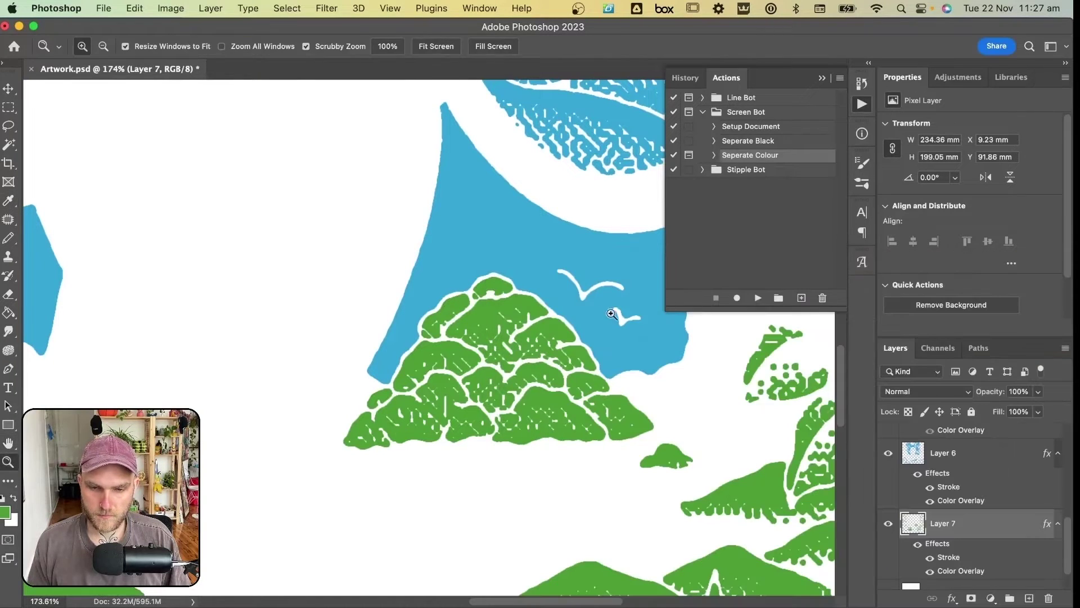
pyautogui.press('super+0')
pyautogui.scroll(3, 1051, 501)
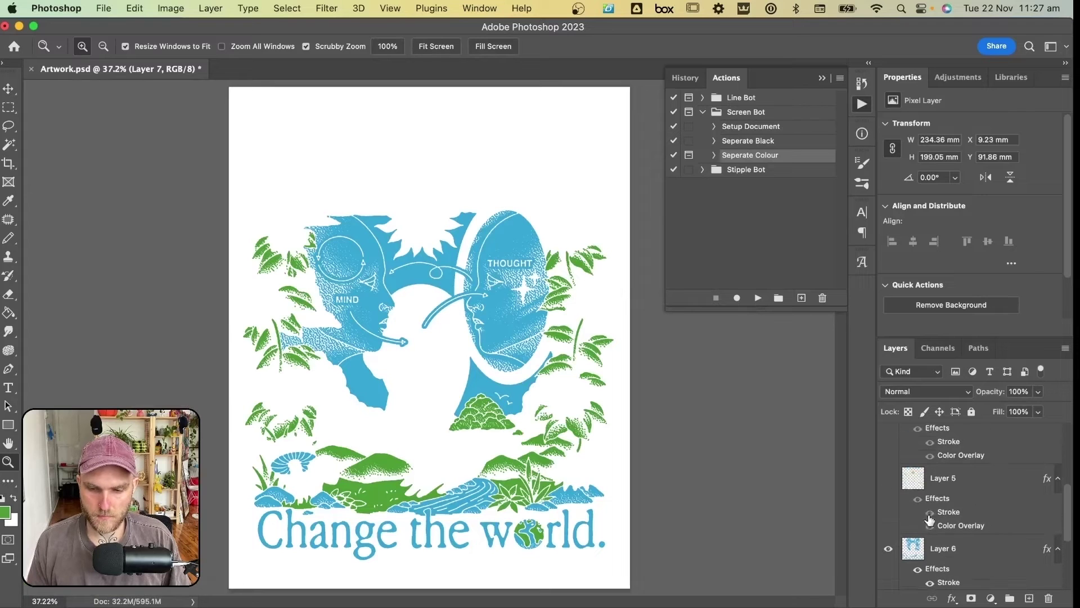
pyautogui.click(889, 478)
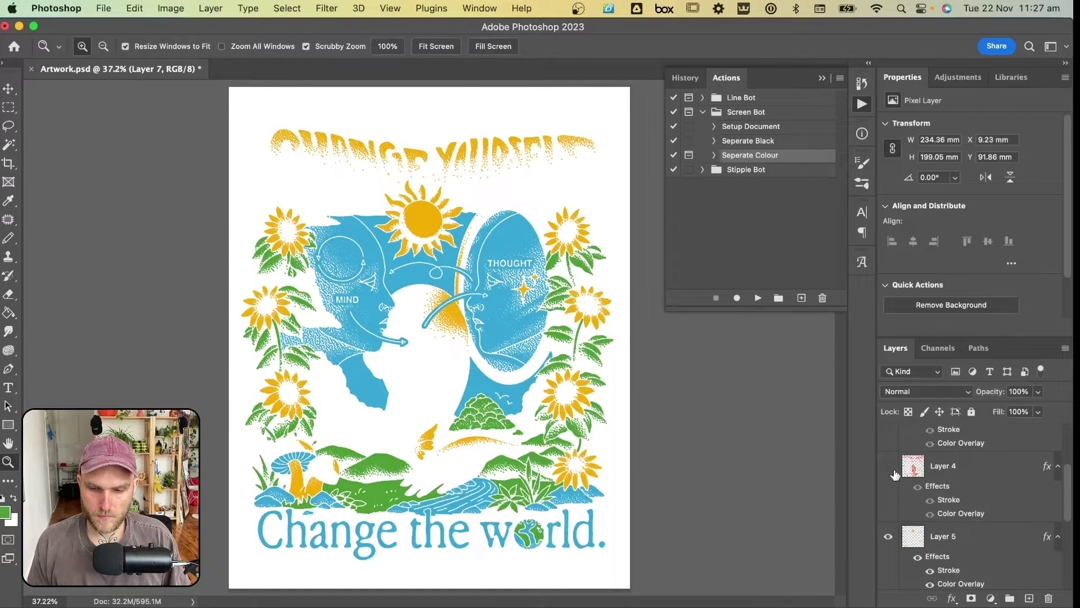
pyautogui.click(894, 474)
pyautogui.scroll(2, 922, 473)
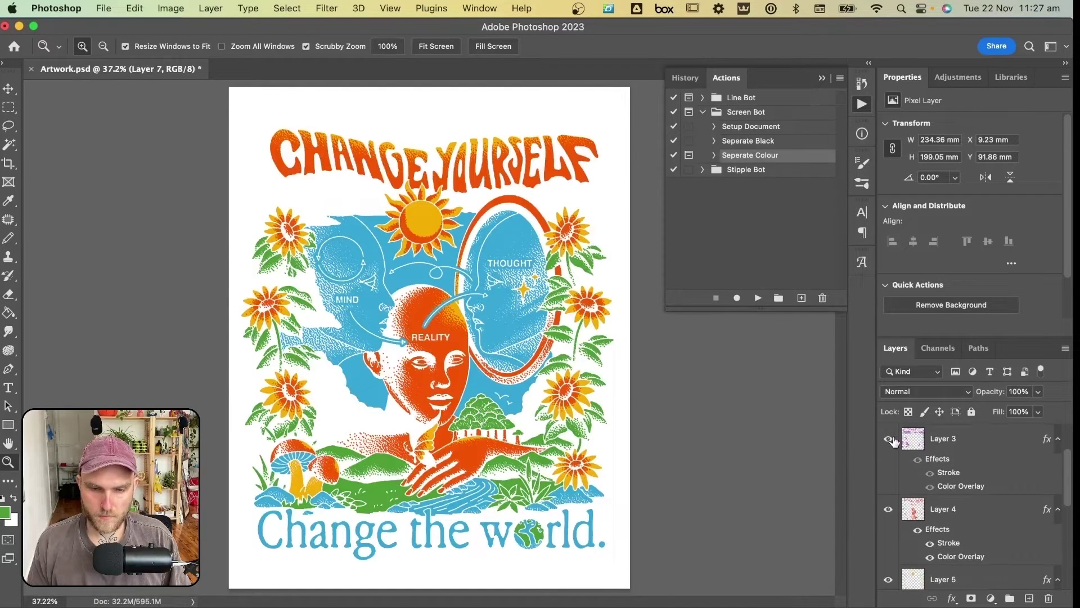
pyautogui.click(891, 439)
pyautogui.scroll(2, 925, 476)
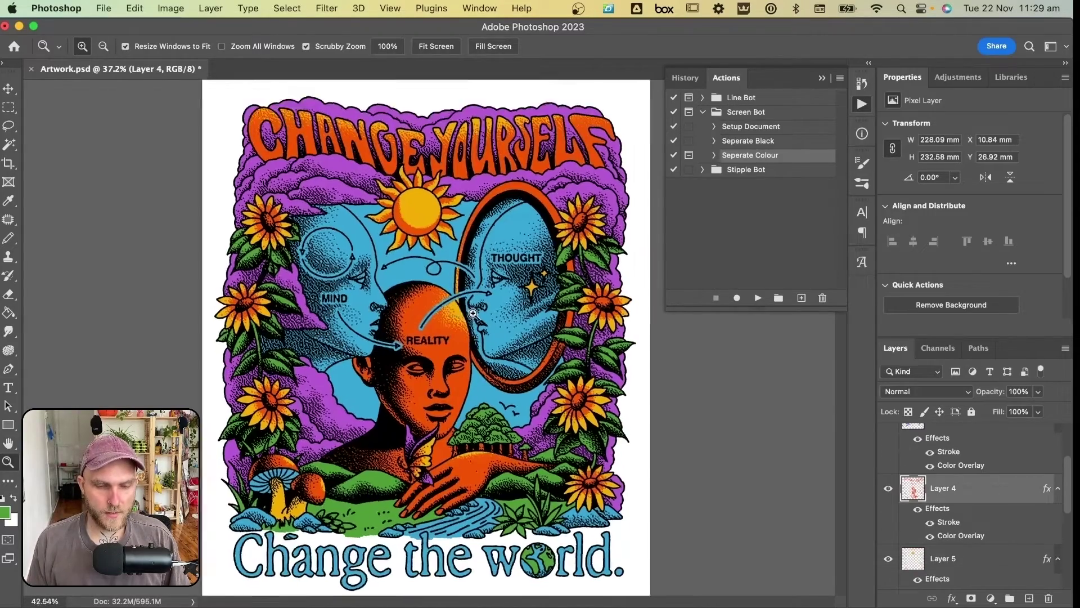
# - Zoom into the head and Alt-drag Layer 4 to create Layer 4 copy
pyautogui.moveTo(455, 318); pyautogui.dragTo(407, 344)
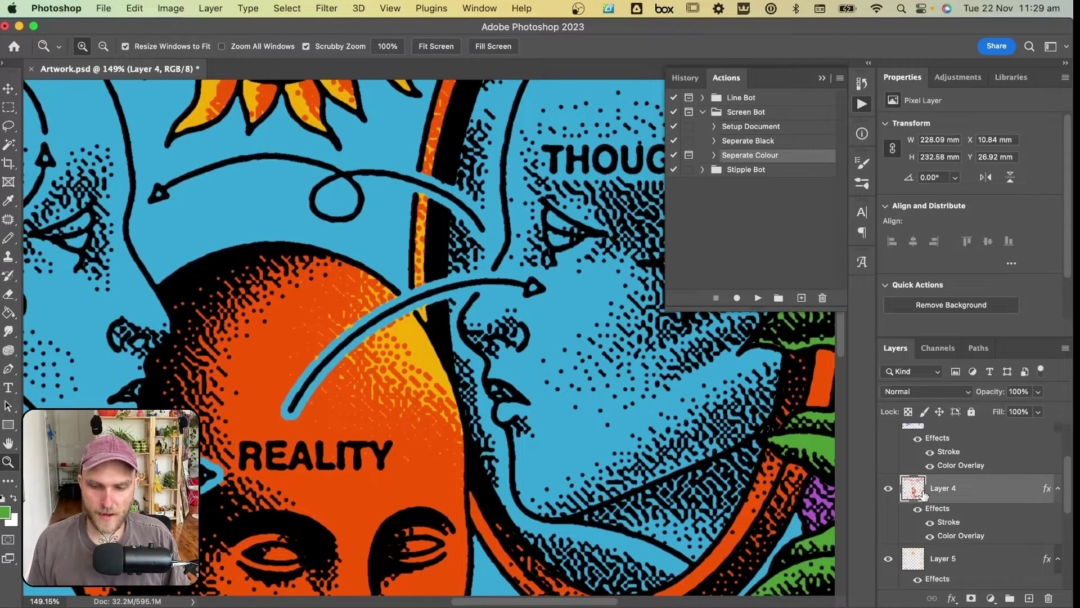
pyautogui.press('alt')
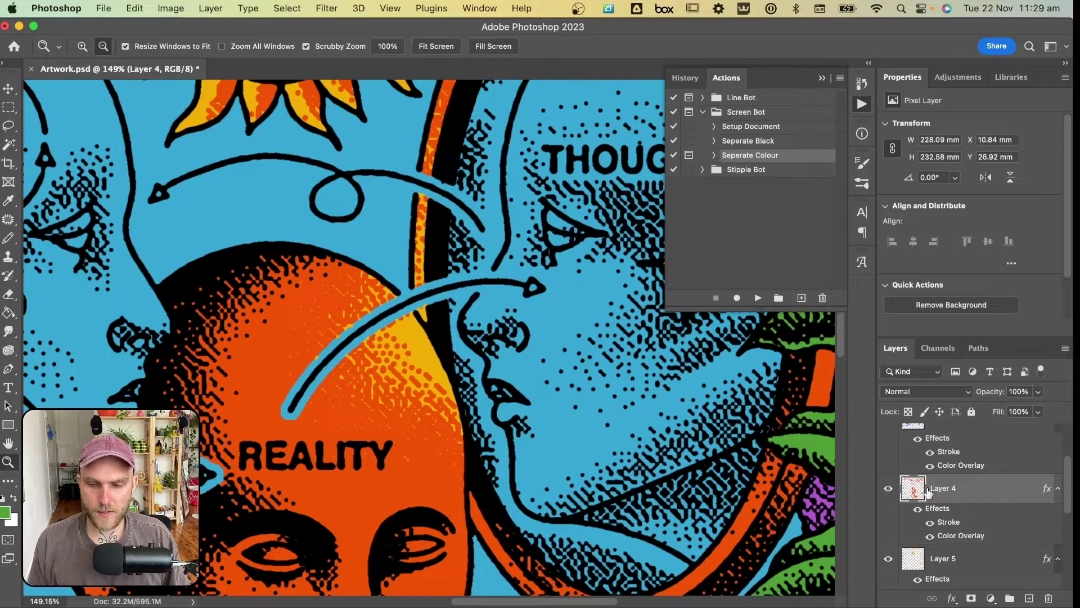
pyautogui.moveTo(954, 493); pyautogui.dragTo(954, 528)
pyautogui.scroll(-2, 955, 543)
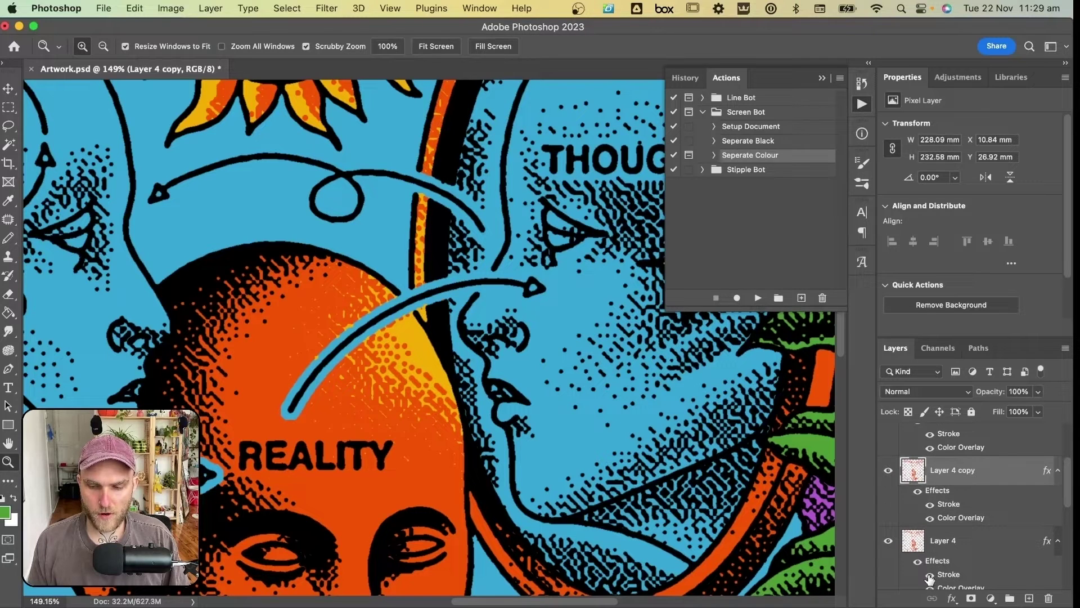
pyautogui.rightClick(926, 491)
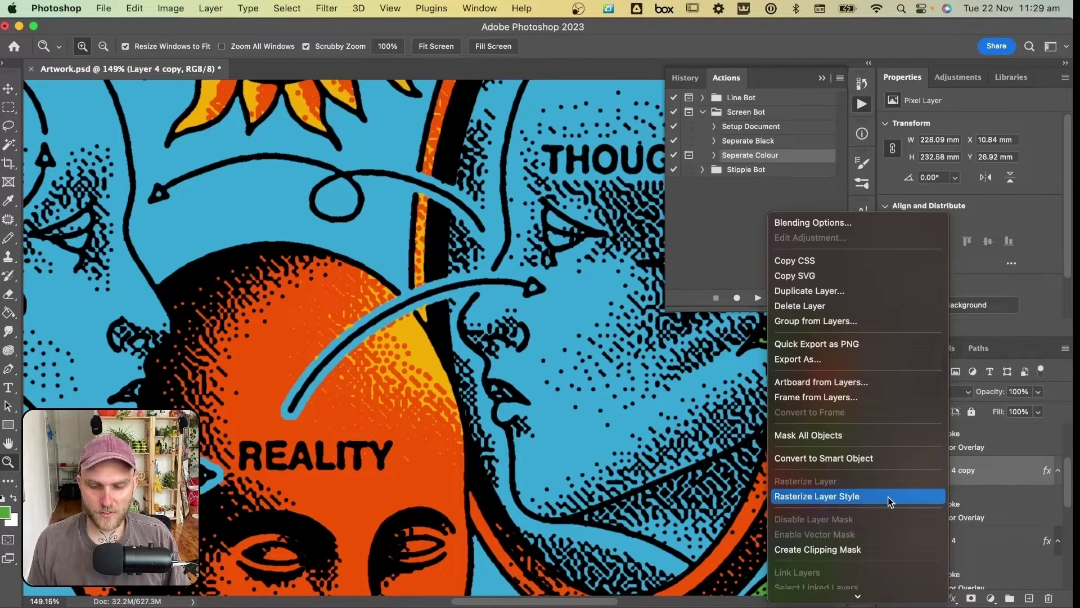
# - Rasterize Layer 4 copy's layer style into plain pixels
pyautogui.click(890, 497)
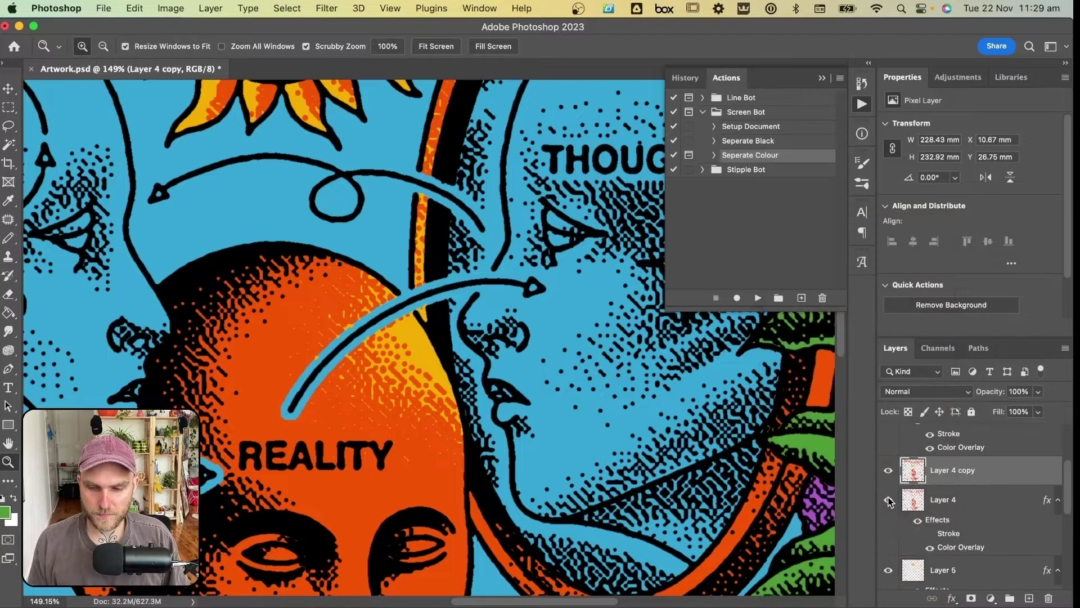
pyautogui.scroll(-3, 523, 424)
pyautogui.hscroll(-3, 523, 425)
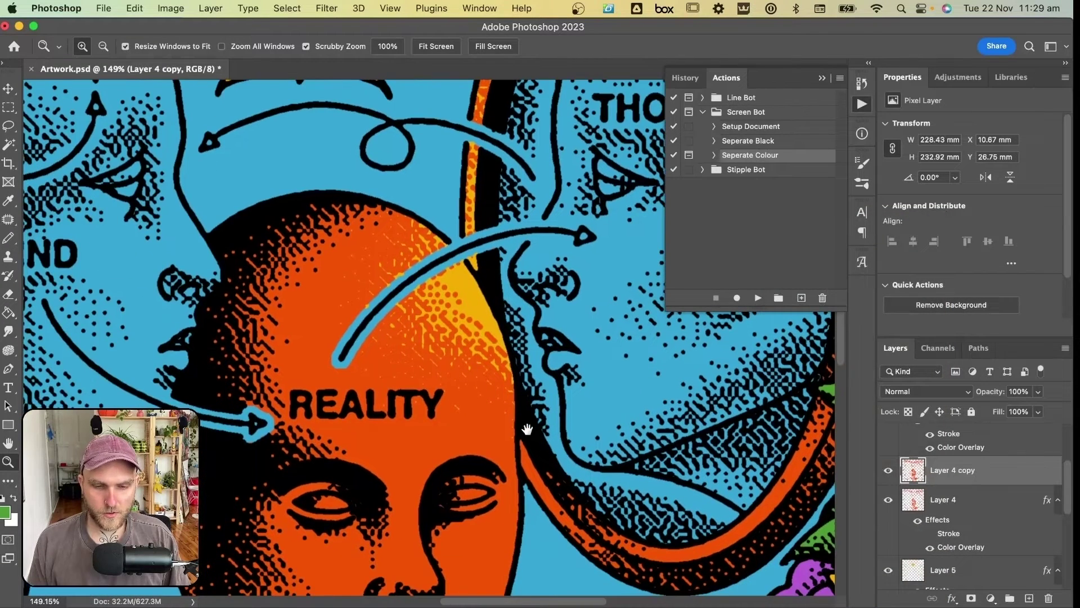
# - With an enlarged Eraser, erase orange dots on the head and arc edge to reveal yellow
pyautogui.press('e')
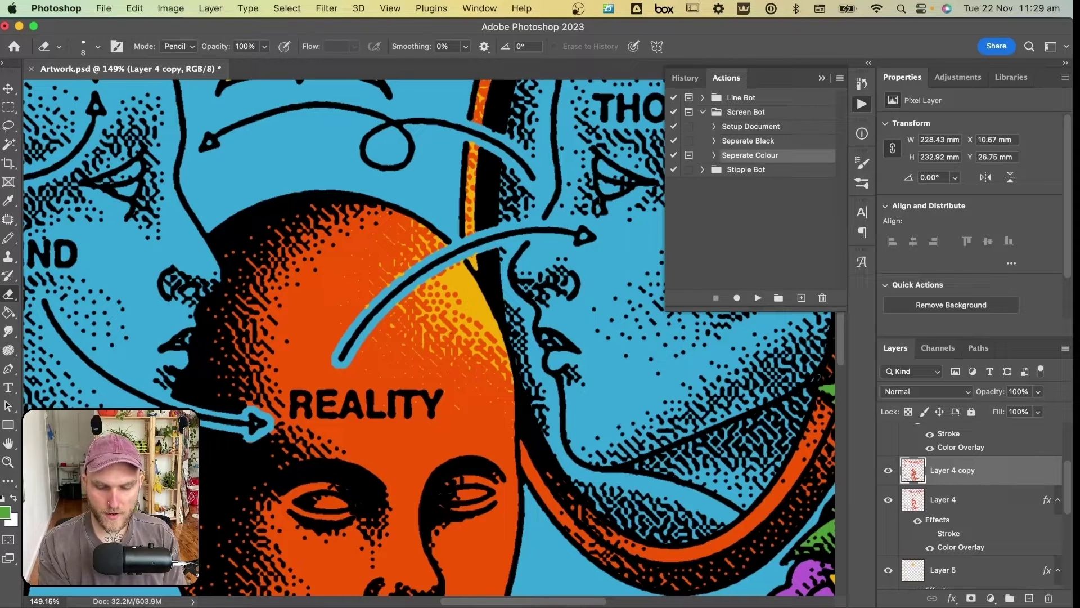
pyautogui.press(']')
pyautogui.press(']')
pyautogui.press(']')
pyautogui.press(']')
pyautogui.press(']')
pyautogui.moveTo(444, 286)
pyautogui.mouseDown()
pyautogui.moveTo(384, 350)
pyautogui.moveTo(456, 293)
pyautogui.moveTo(489, 338)
pyautogui.mouseUp()
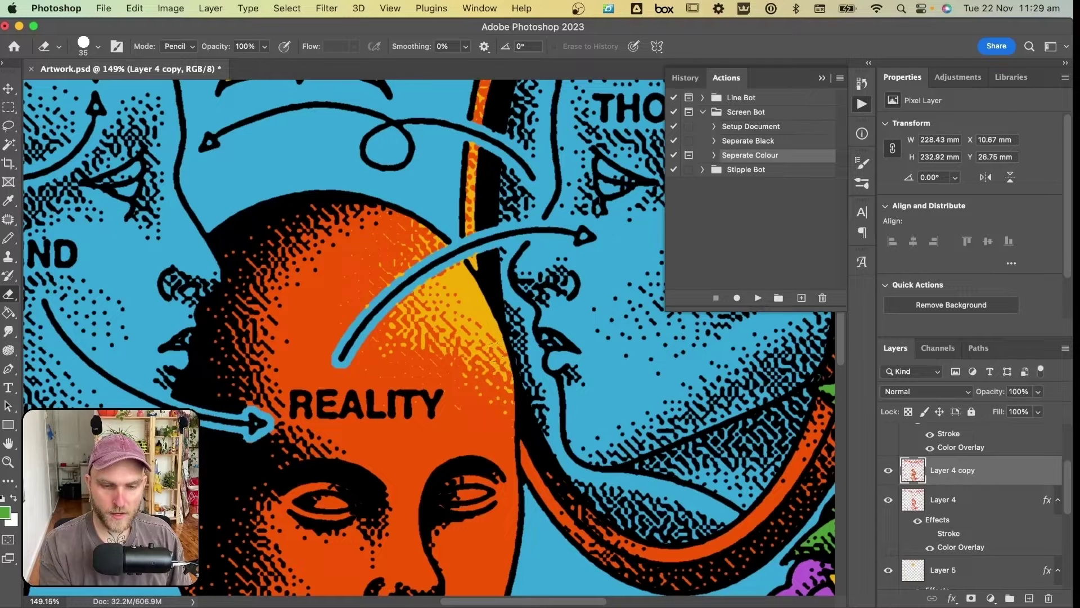
pyautogui.moveTo(450, 378); pyautogui.dragTo(432, 340)
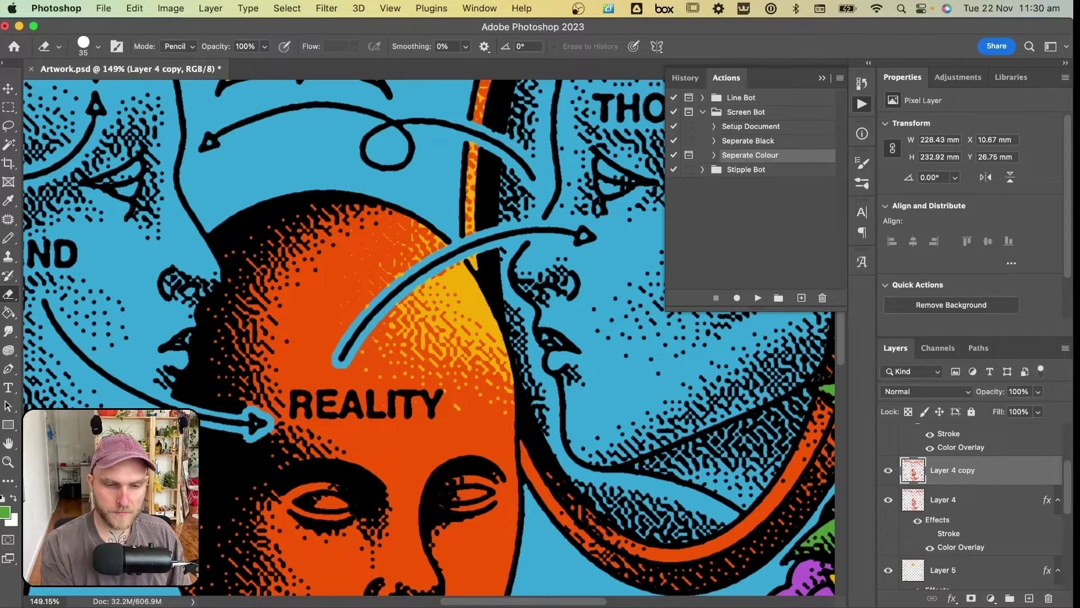
pyautogui.moveTo(387, 293)
pyautogui.mouseDown()
pyautogui.moveTo(395, 259)
pyautogui.moveTo(429, 246)
pyautogui.mouseUp()
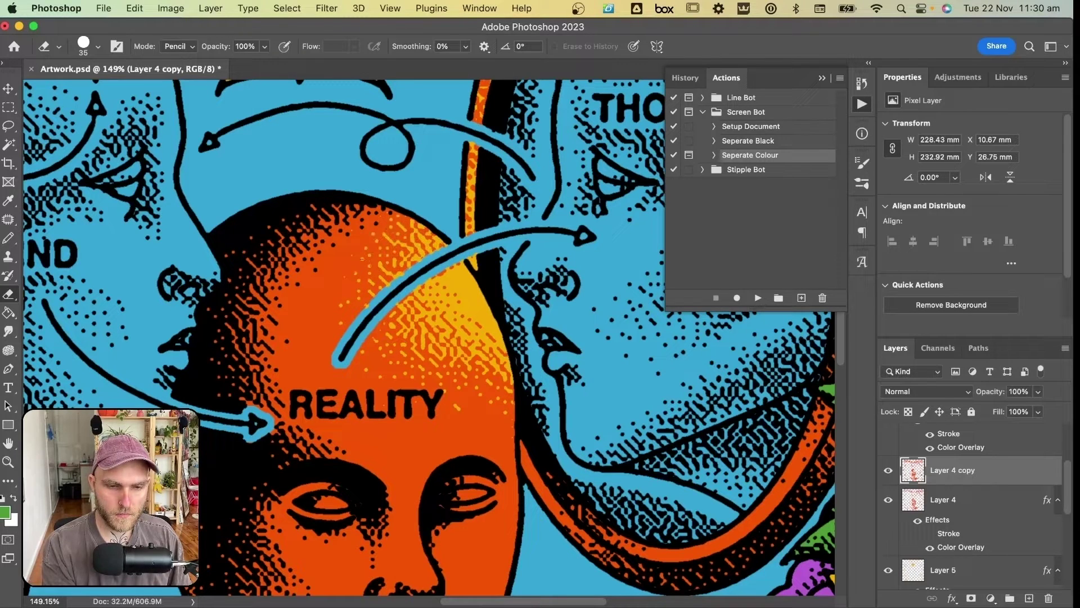
# - Pan around the erased areas to review them and switch to the Move tool
pyautogui.scroll(5, 428, 242)
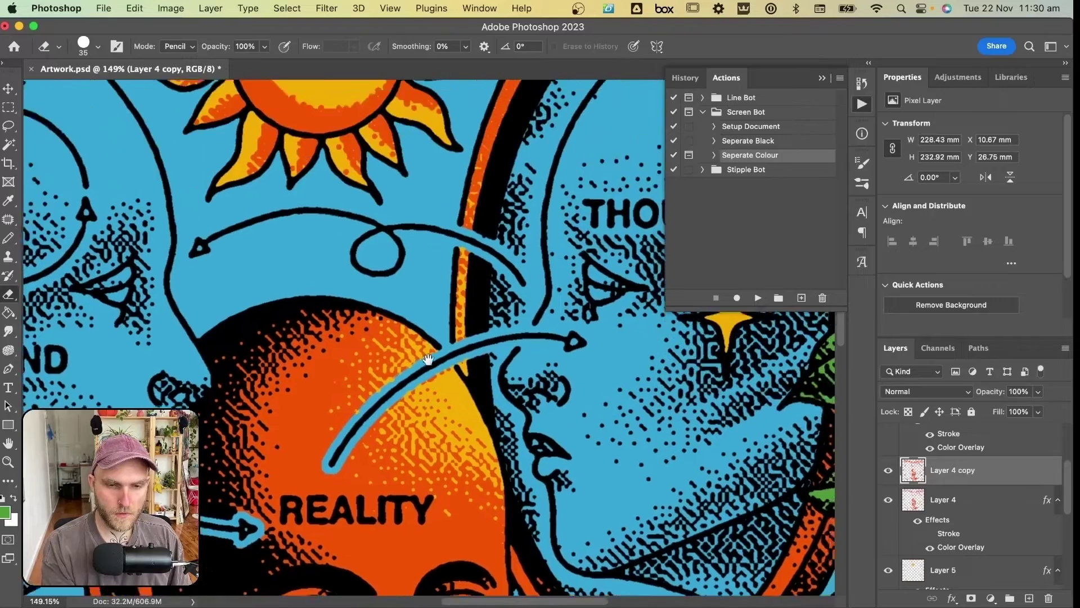
pyautogui.scroll(-10, 506, 292)
pyautogui.hscroll(8, 608, 346)
pyautogui.scroll(15, 608, 345)
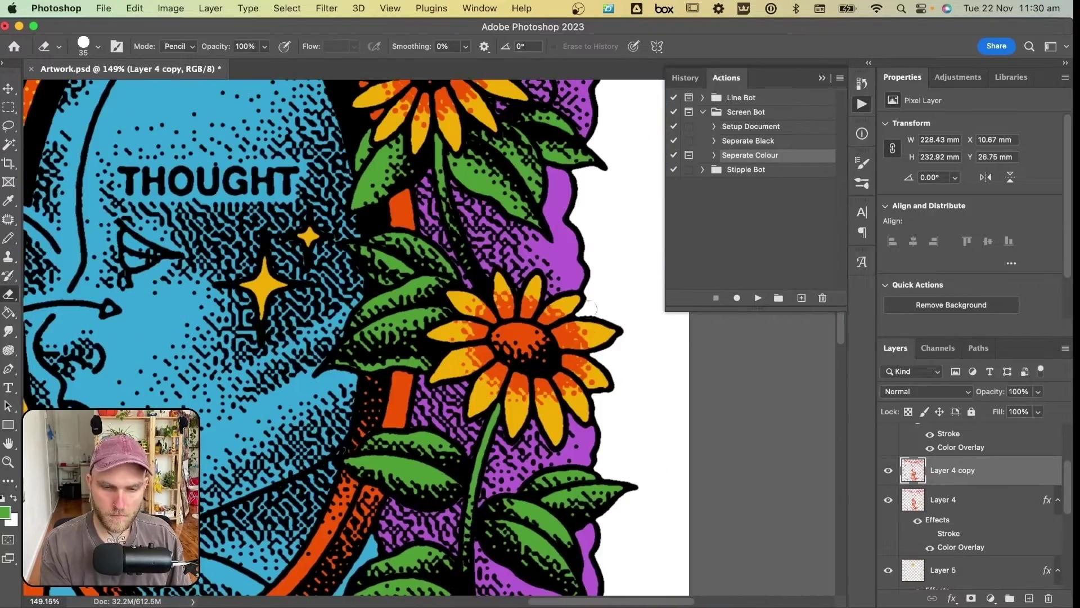
pyautogui.scroll(-3, 608, 345)
pyautogui.scroll(-5, 608, 345)
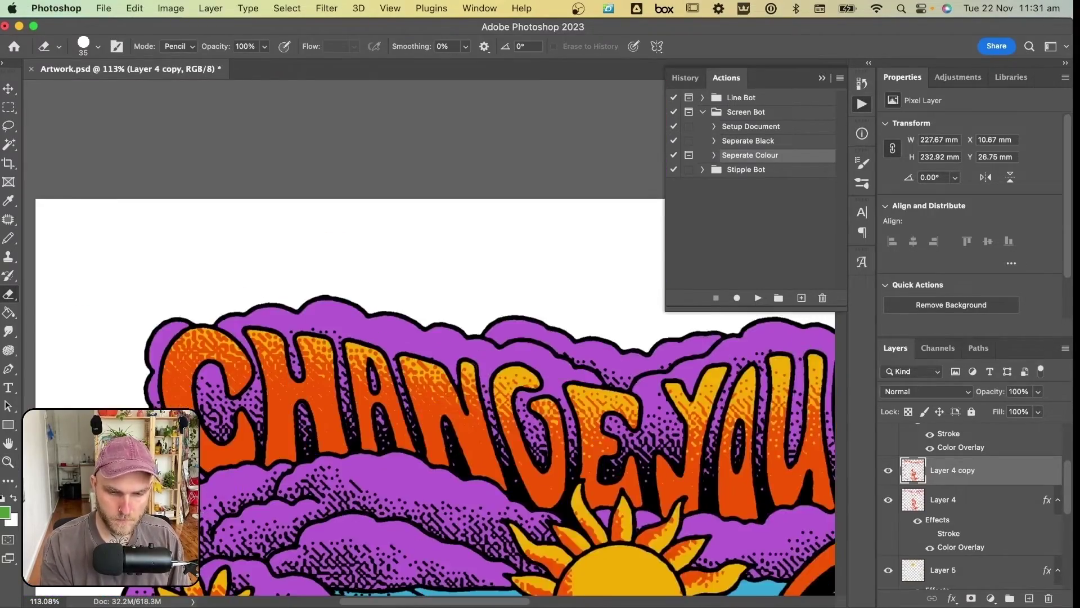
pyautogui.scroll(8, 608, 346)
pyautogui.scroll(-5, 608, 345)
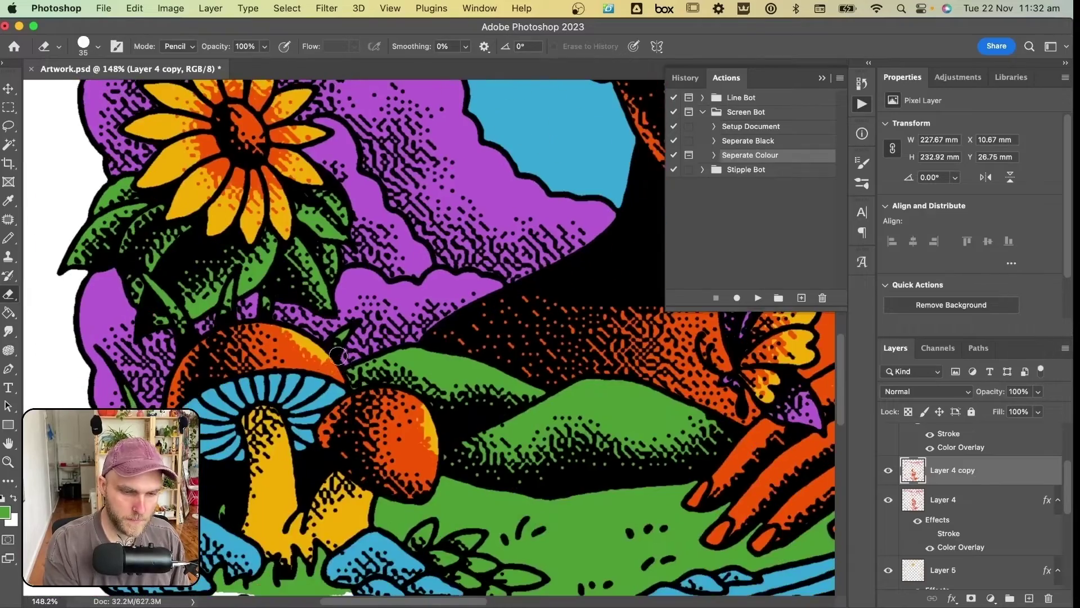
pyautogui.scroll(-4, 608, 346)
pyautogui.scroll(5, 608, 346)
pyautogui.press('v')
pyautogui.scroll(-10, 608, 346)
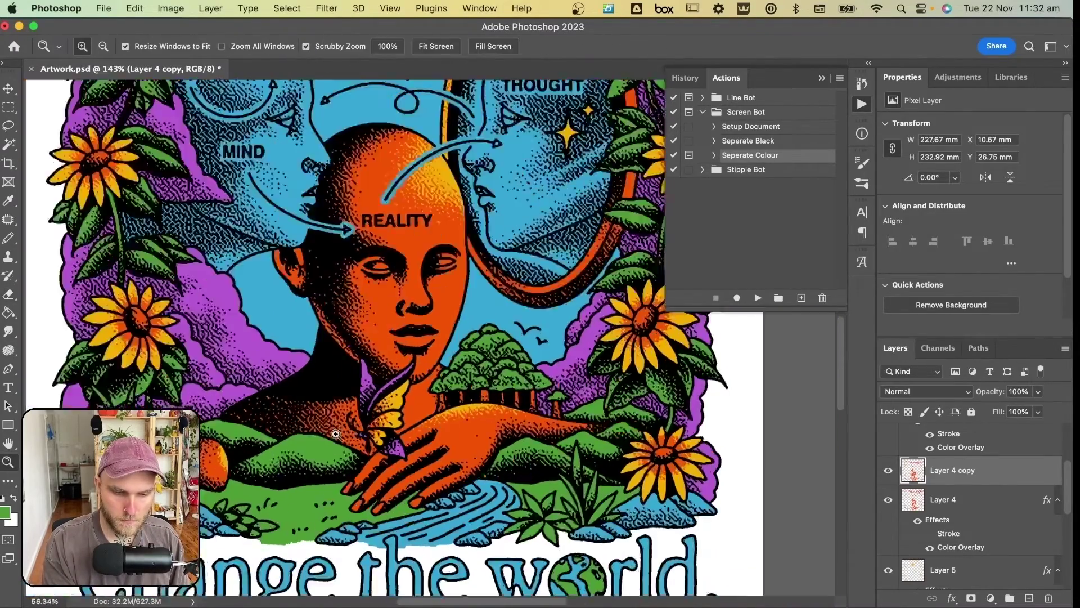
pyautogui.scroll(2, 971, 518)
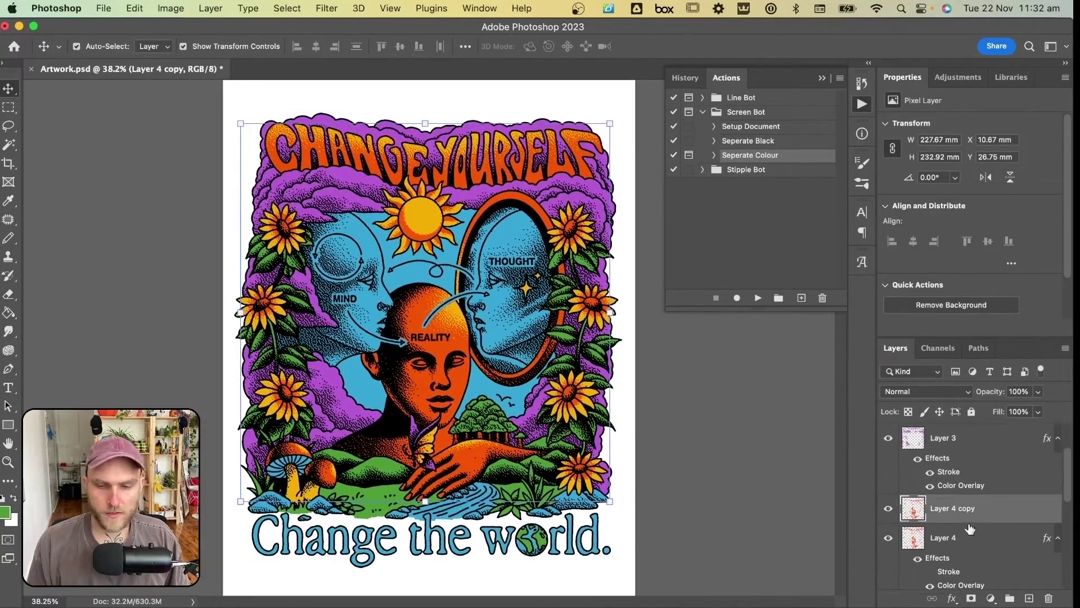
# - Merge Layer 4 into Layer 4 copy
pyautogui.keyDown('shift'); pyautogui.click(968, 536); pyautogui.keyUp('shift')
pyautogui.rightClick(972, 511)
pyautogui.scroll(-10, 859, 548)
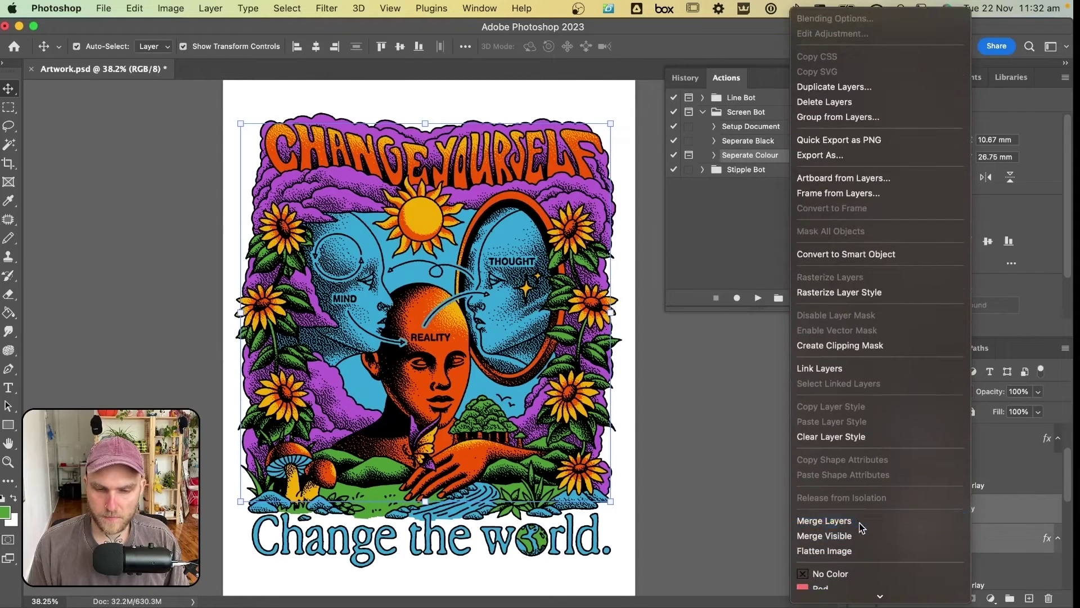
pyautogui.click(859, 521)
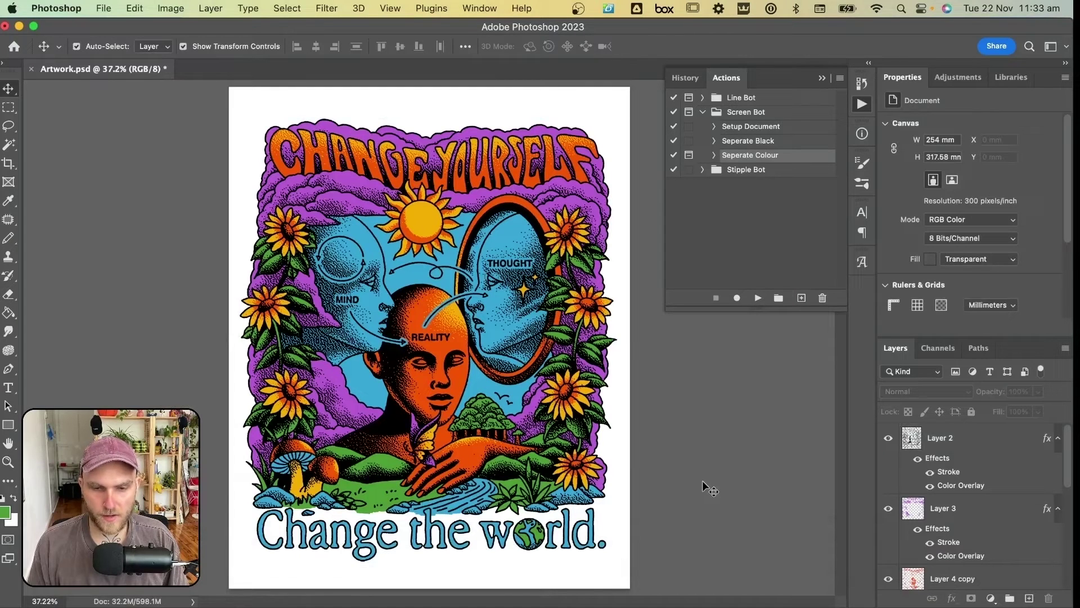
# - Set Layer 2 to Multiply blending at 30% opacity, then deselect it
pyautogui.click(949, 439)
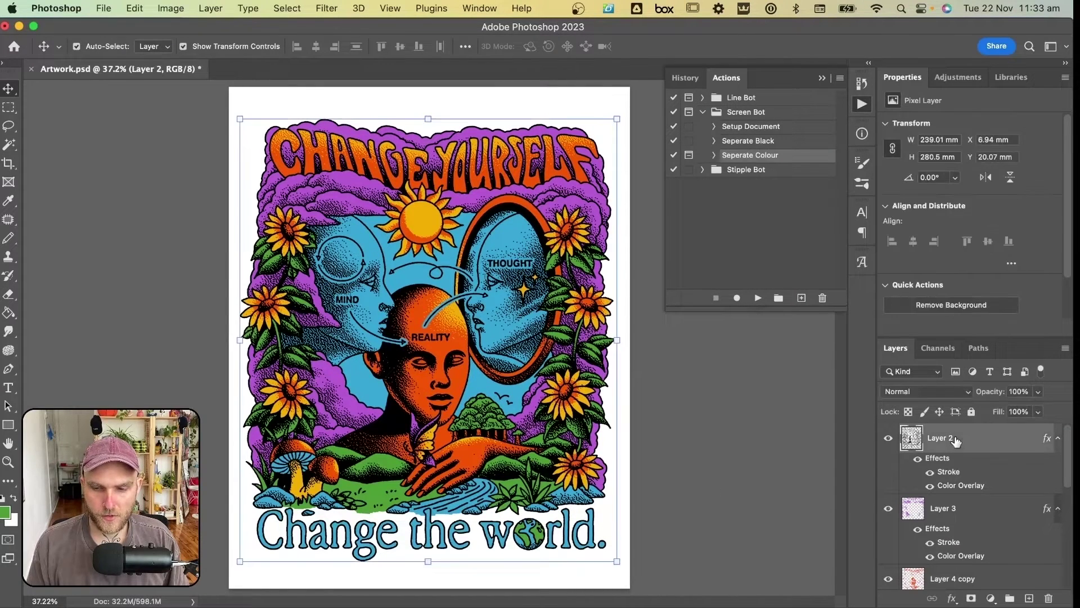
pyautogui.click(961, 396)
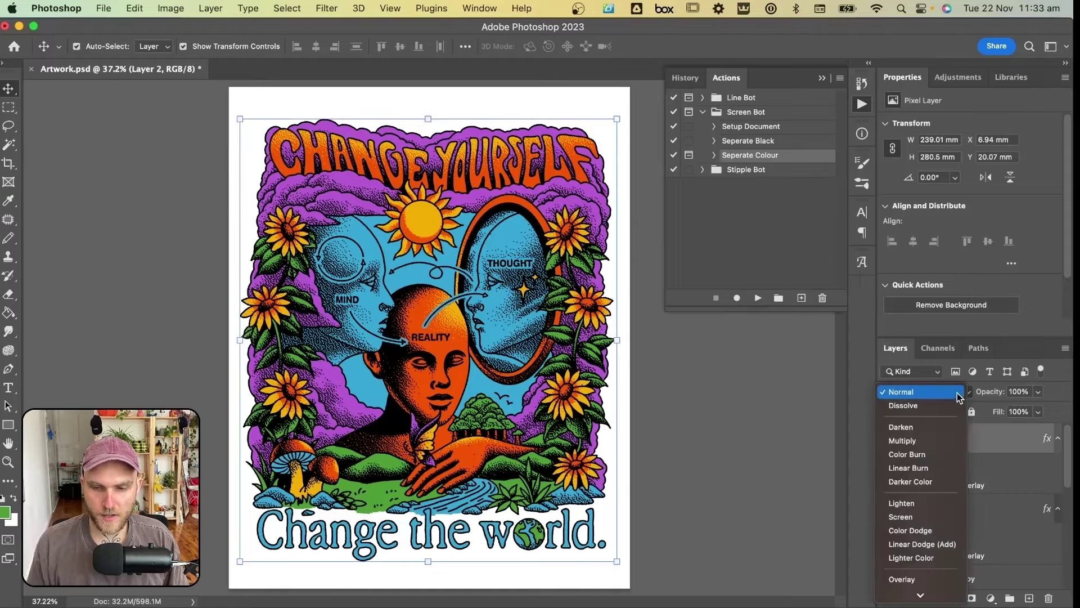
pyautogui.click(944, 444)
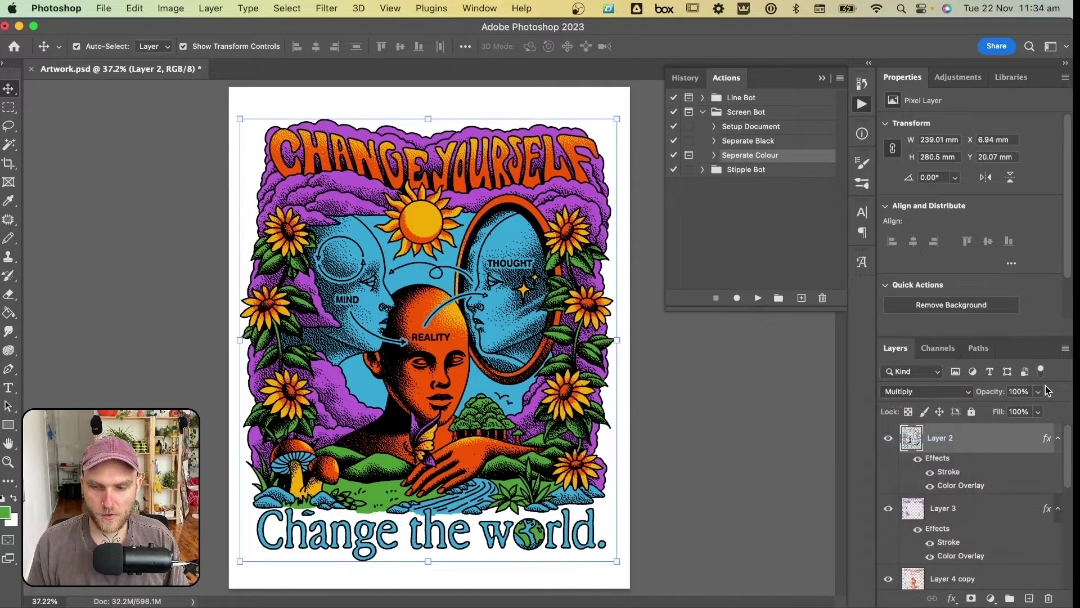
pyautogui.click(1022, 390)
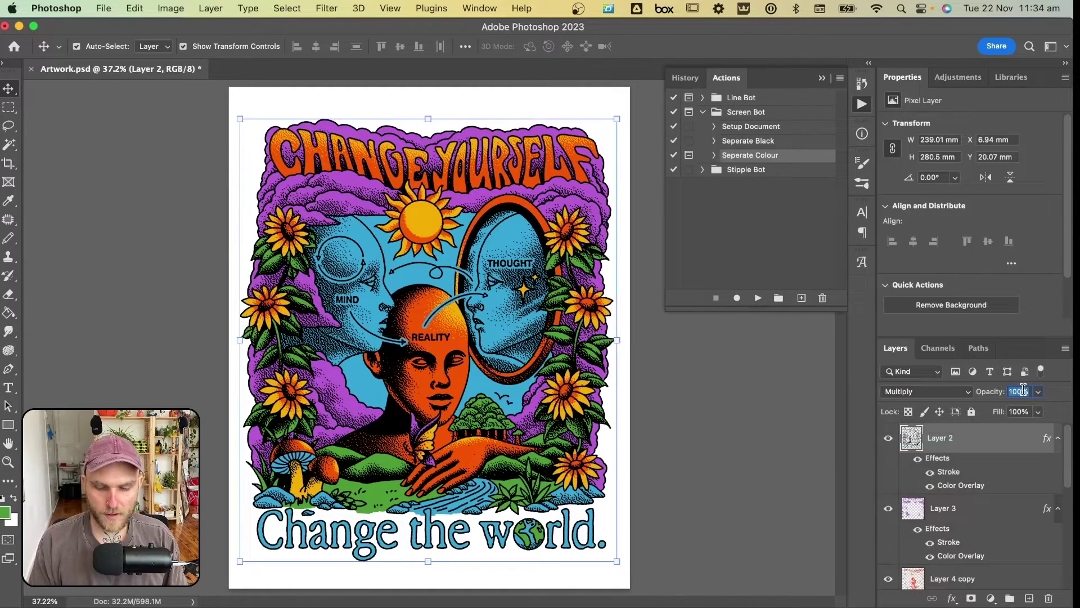
pyautogui.write('30')
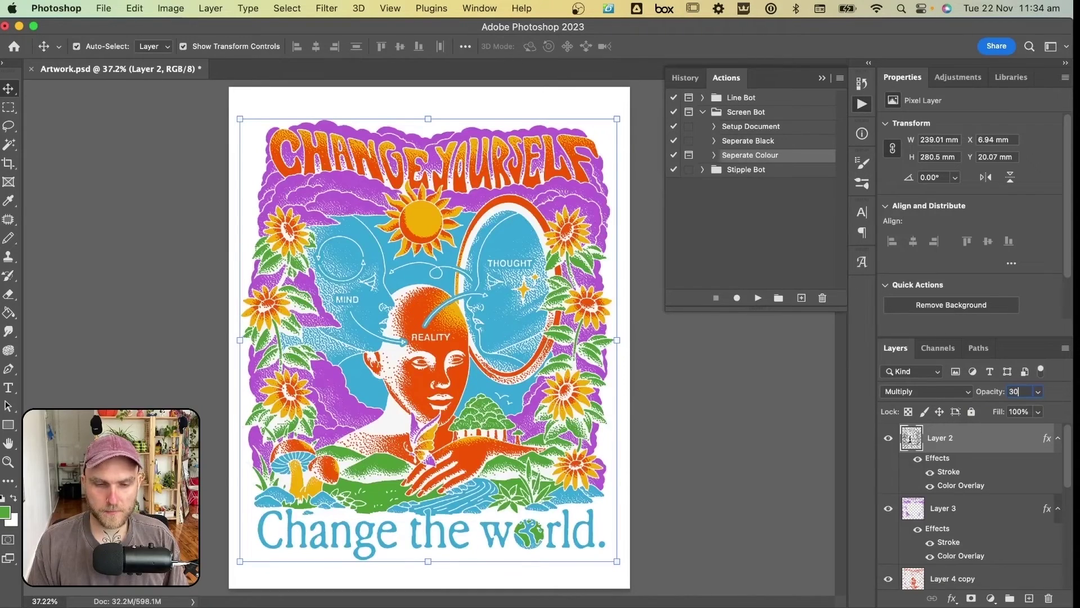
pyautogui.press('Return')
pyautogui.click(720, 407)
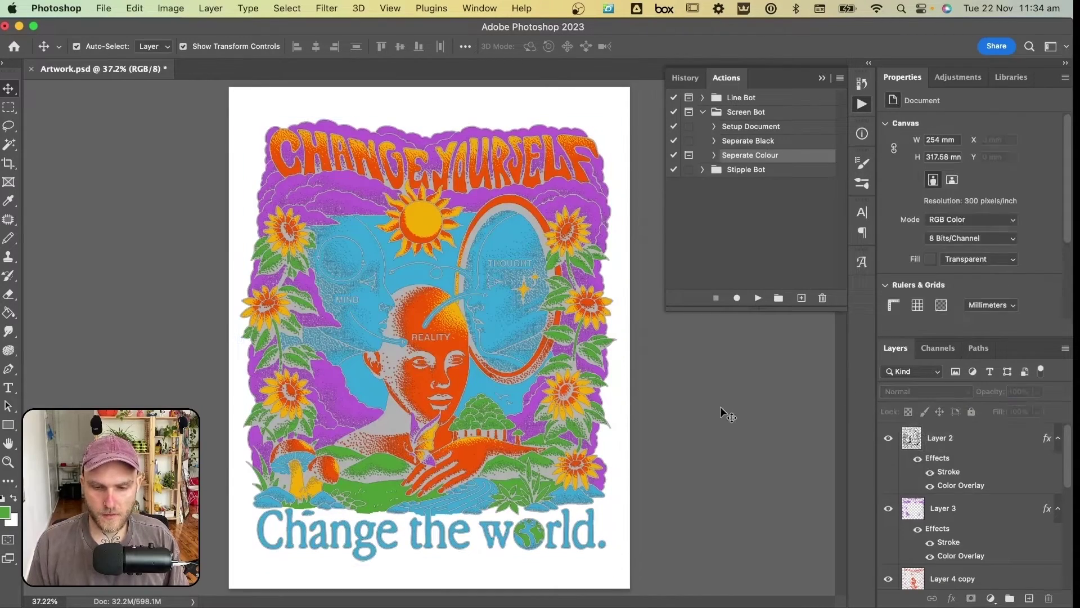
# - Zoom in and scroll around to inspect the separated colours of the lettering and sunflowers
pyautogui.press('z')
pyautogui.click(534, 231)
pyautogui.moveTo(568, 265); pyautogui.dragTo(523, 388)
pyautogui.scroll(8, 576, 327)
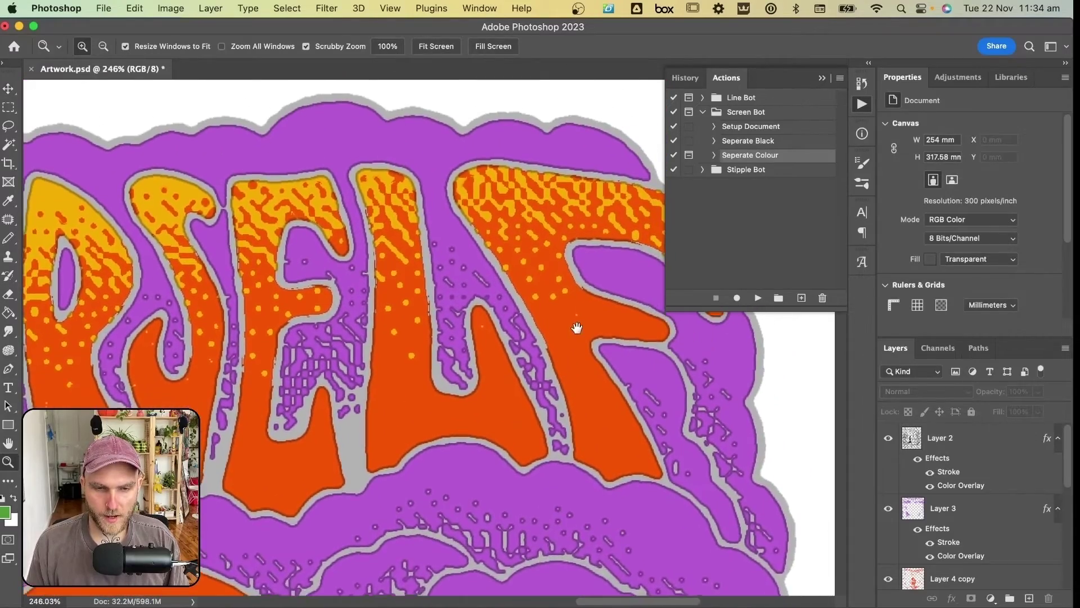
pyautogui.scroll(5, 577, 327)
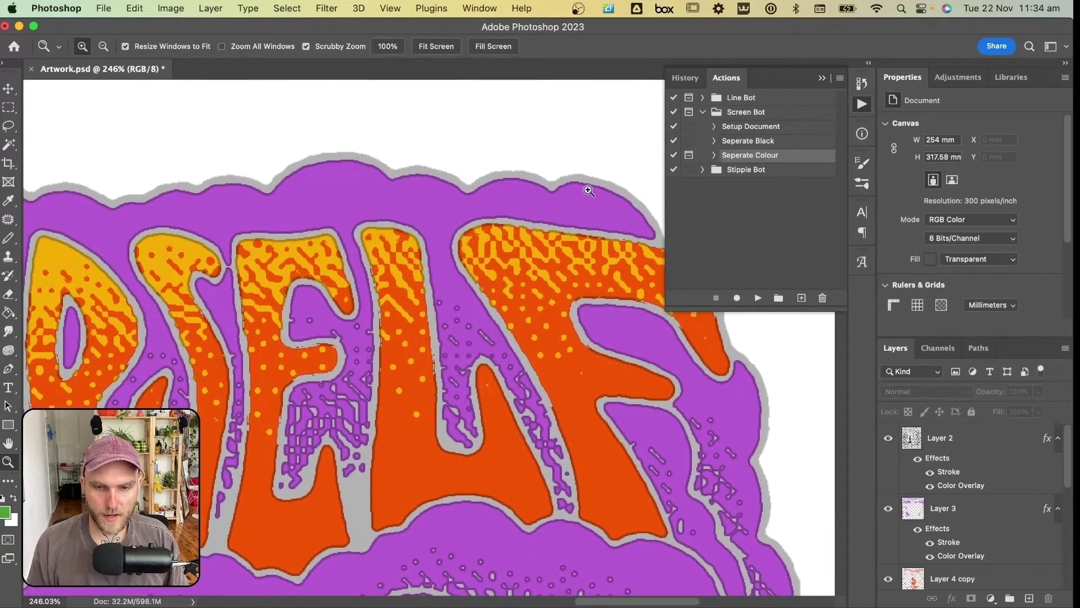
pyautogui.scroll(6, 589, 191)
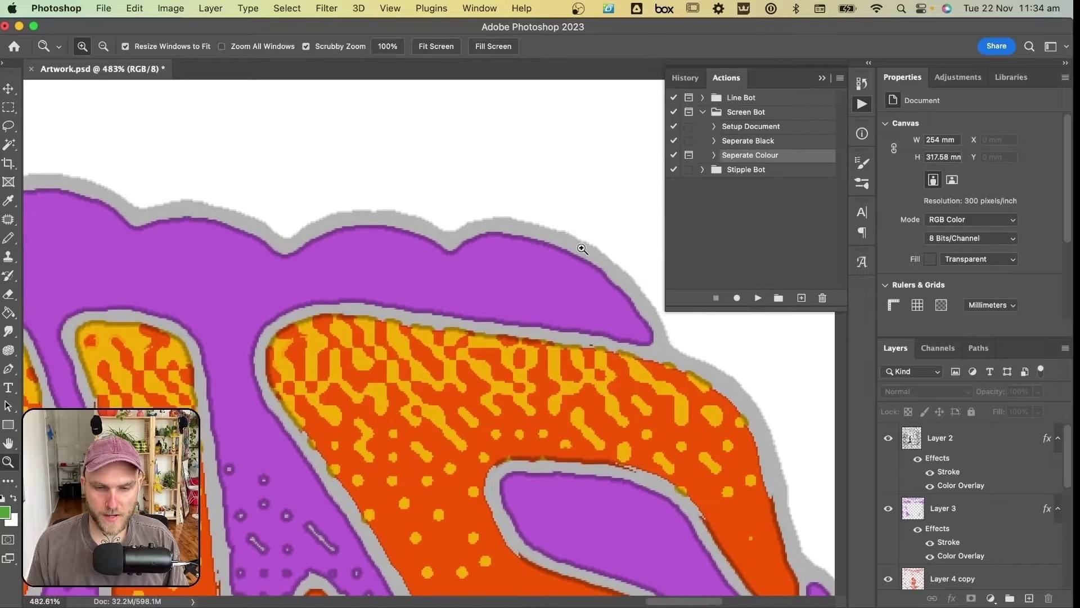
pyautogui.scroll(-5, 583, 239)
pyautogui.hscroll(5, 562, 217)
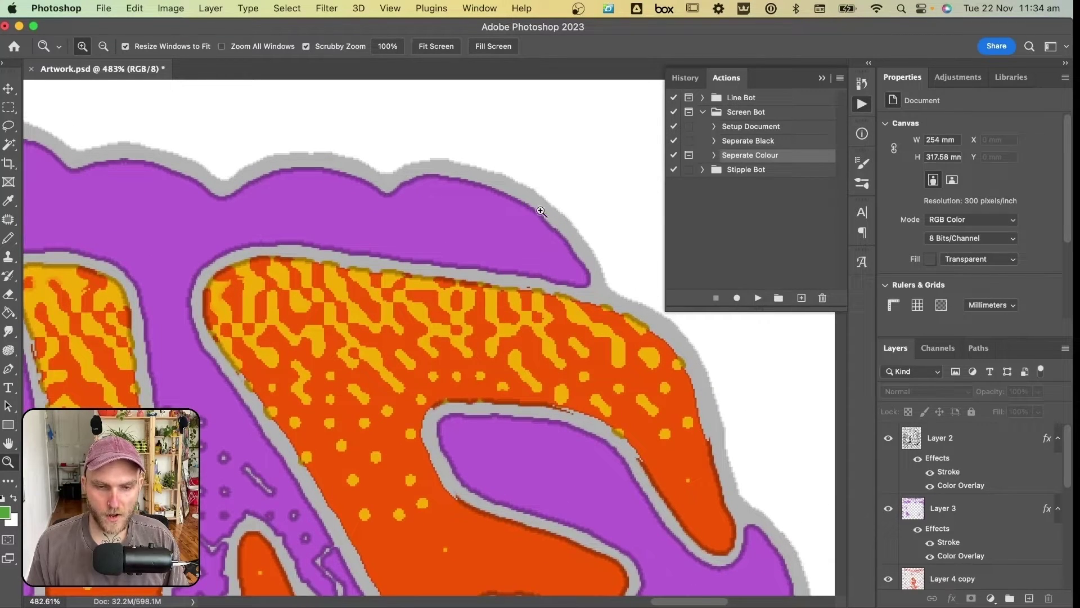
pyautogui.scroll(-3, 533, 191)
pyautogui.scroll(-2, 528, 236)
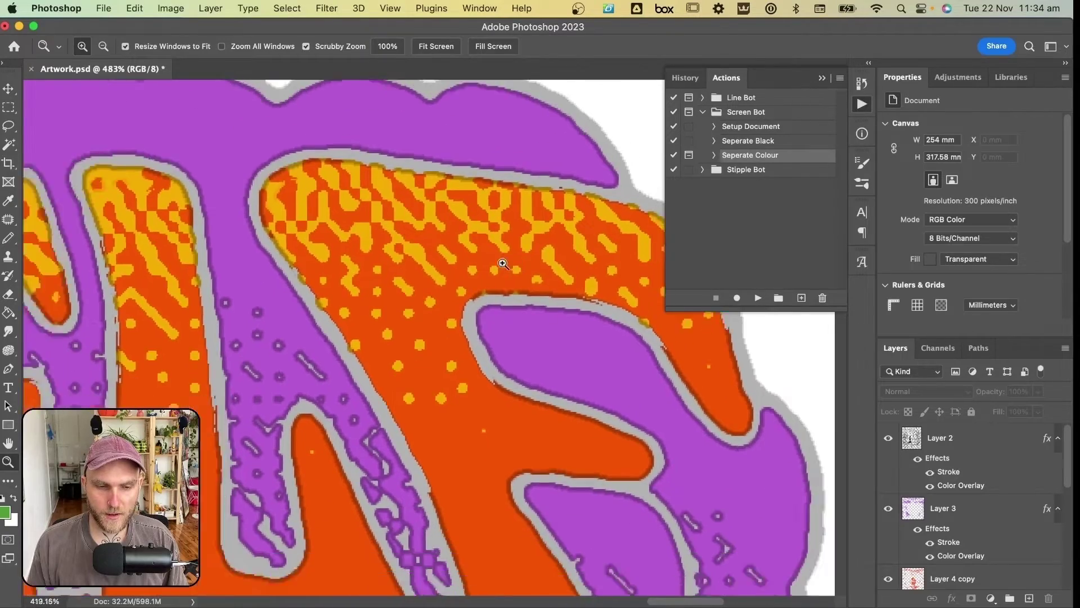
pyautogui.scroll(-3, 506, 309)
pyautogui.scroll(-3, 516, 361)
pyautogui.scroll(-10, 516, 361)
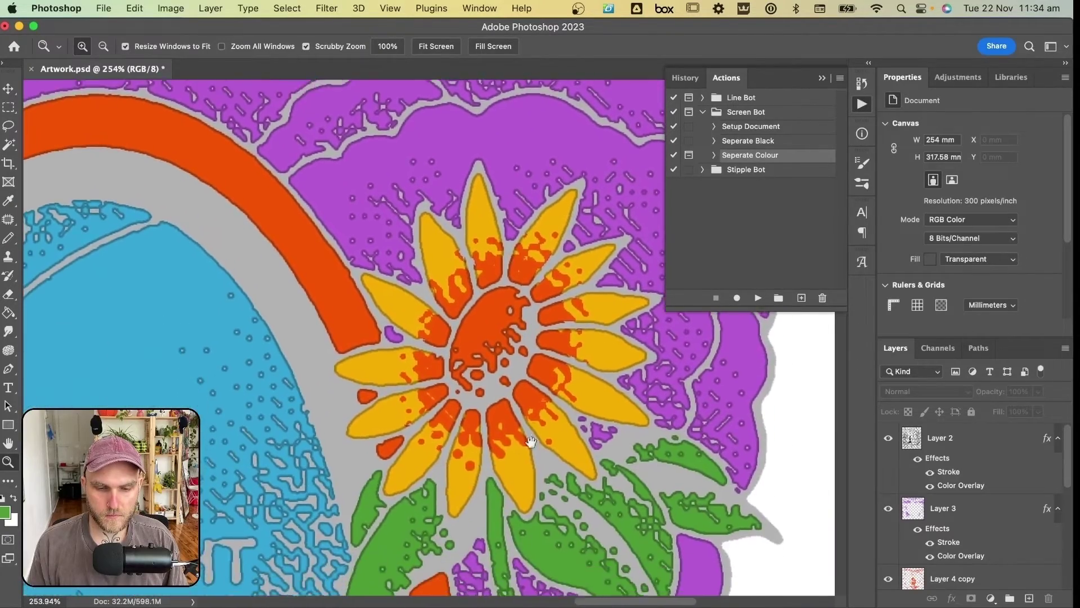
pyautogui.scroll(-10, 547, 435)
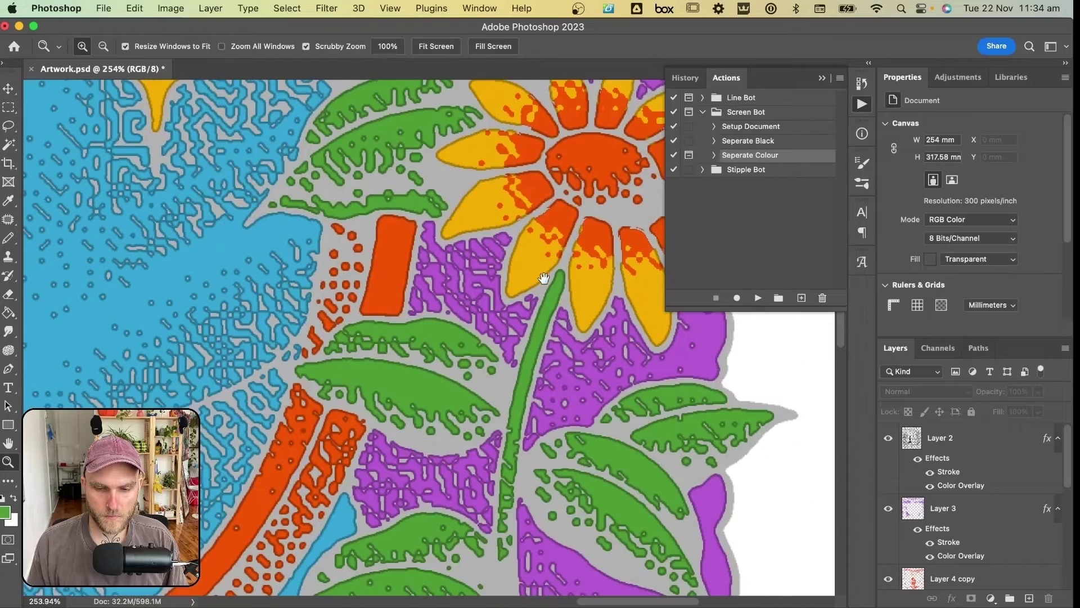
pyautogui.scroll(-8, 585, 254)
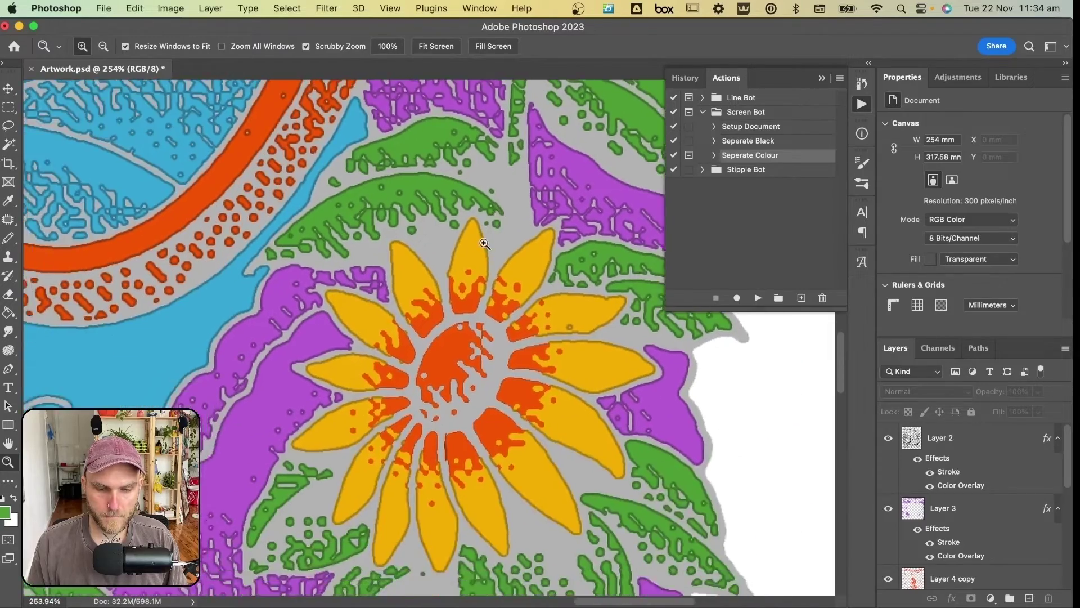
# - Fit the whole artwork on screen and select Layer 2 with the Move tool
pyautogui.press('super+0')
pyautogui.press('v')
pyautogui.click(969, 446)
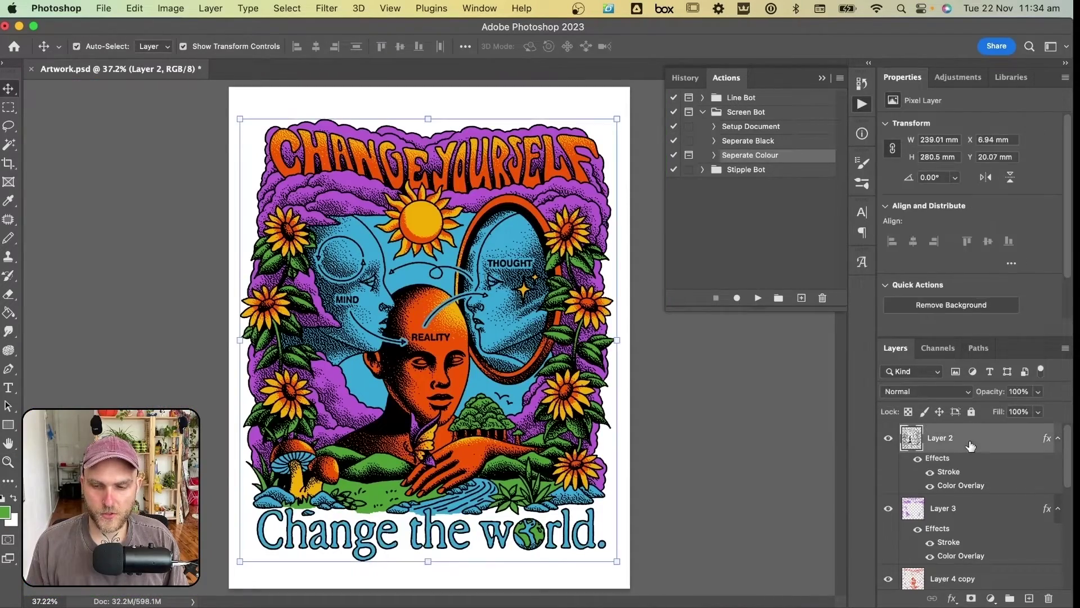
# - Rasterize Layer 2's layer style so its stroke and overlay become pixels
pyautogui.rightClick(967, 442)
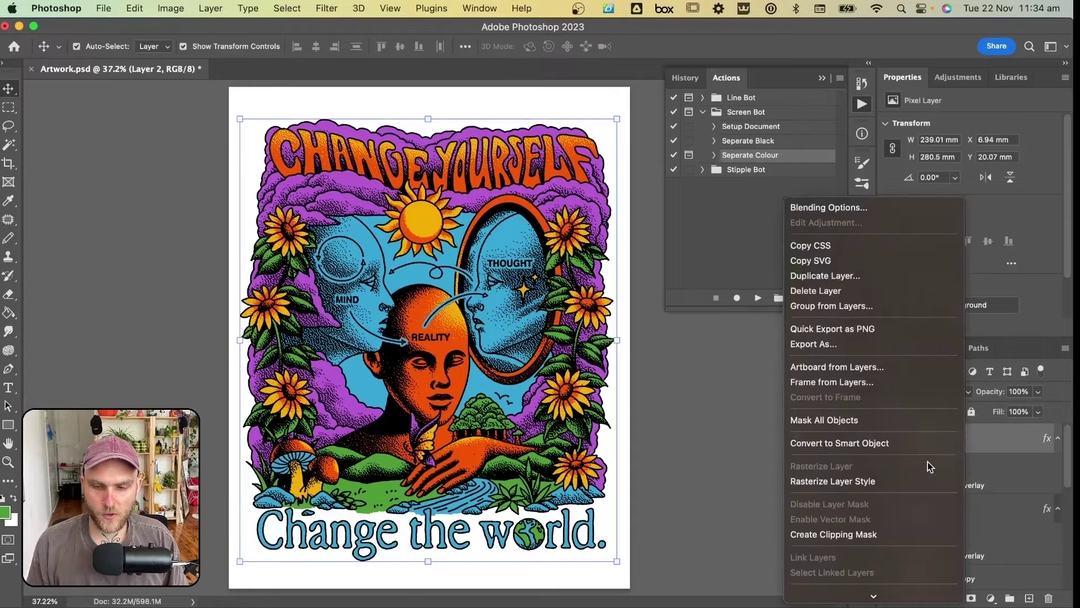
pyautogui.scroll(-3, 927, 462)
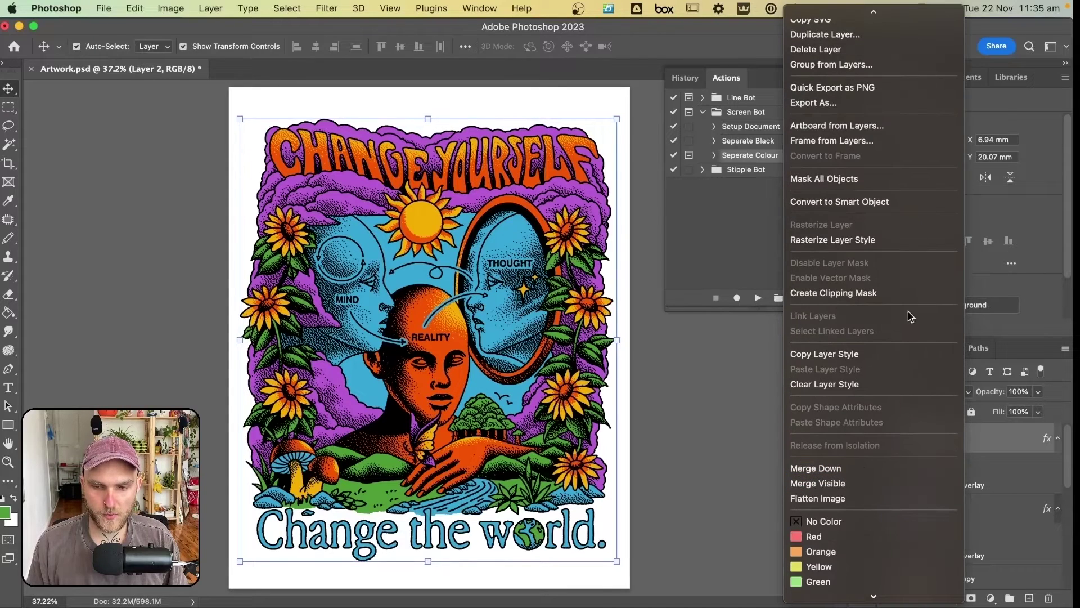
pyautogui.click(859, 245)
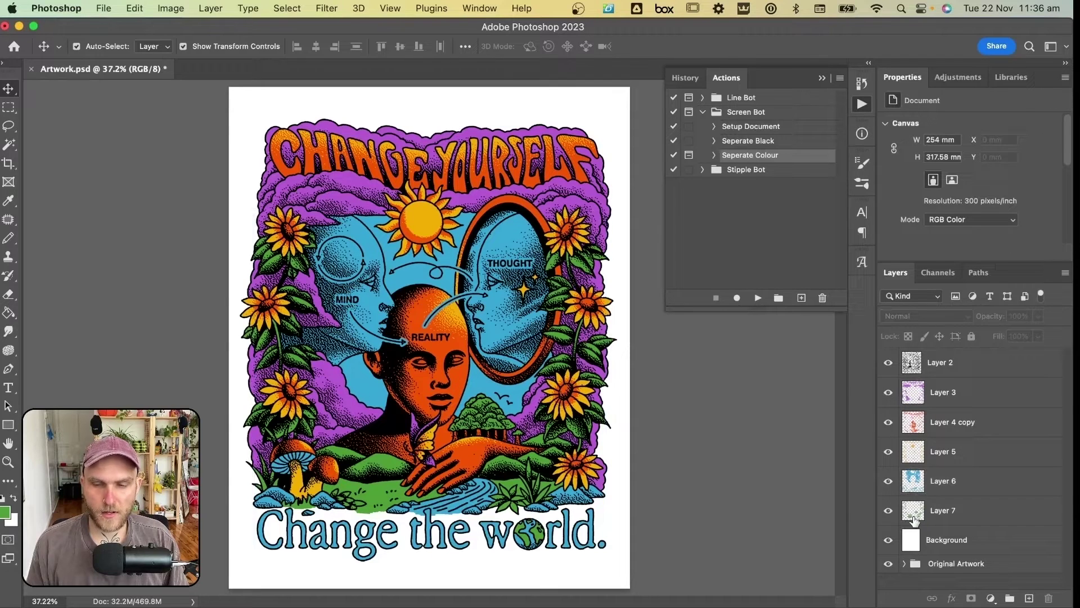
# - Add a Color Overlay effect to Layer 6 using bright cyan #18c7ed
pyautogui.click(911, 483)
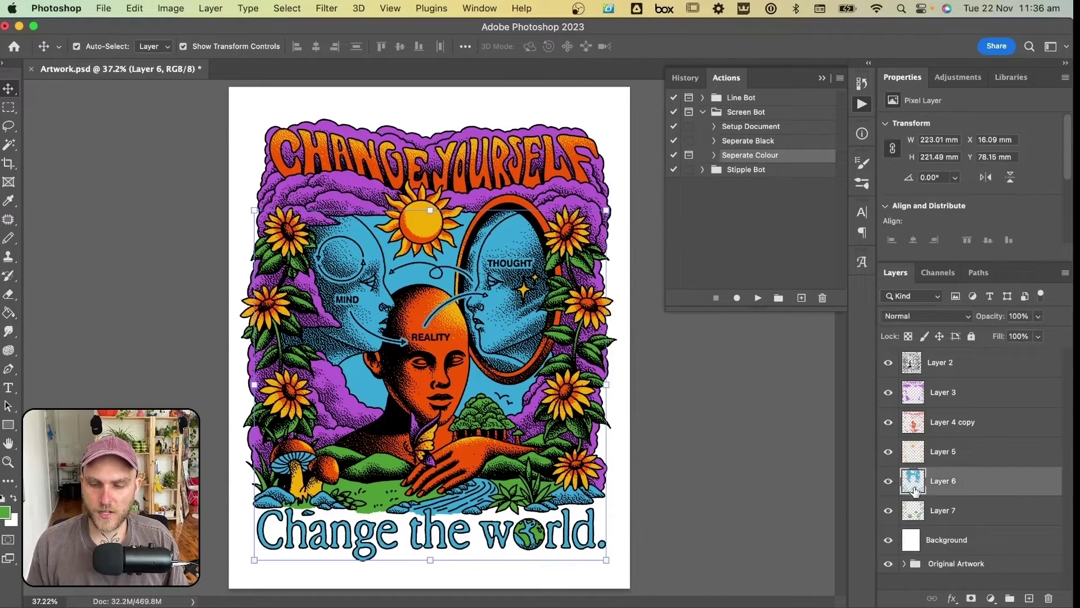
pyautogui.click(952, 598)
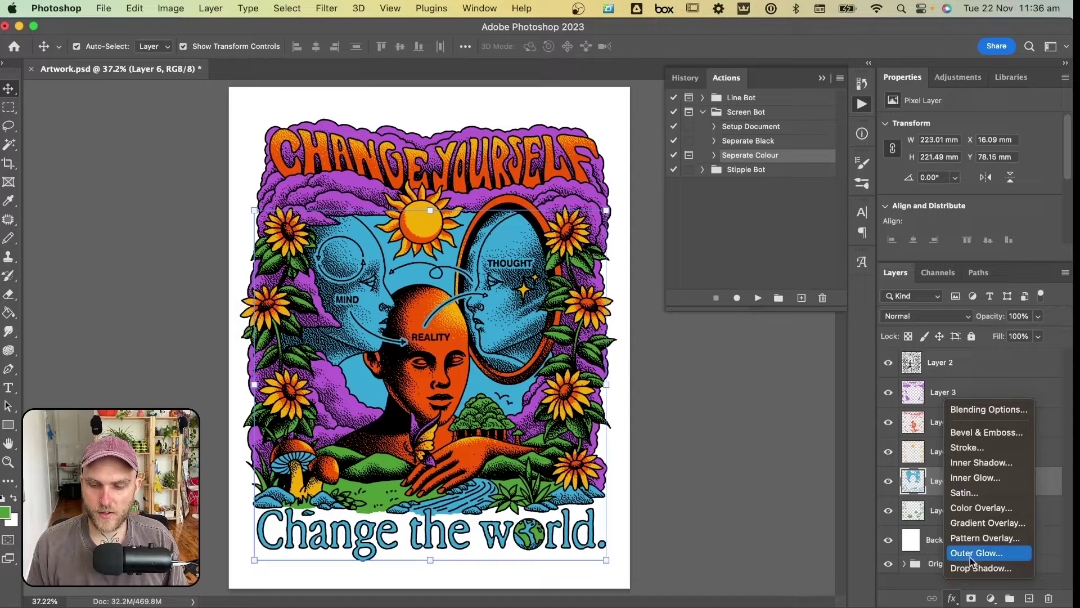
pyautogui.click(983, 507)
pyautogui.click(852, 319)
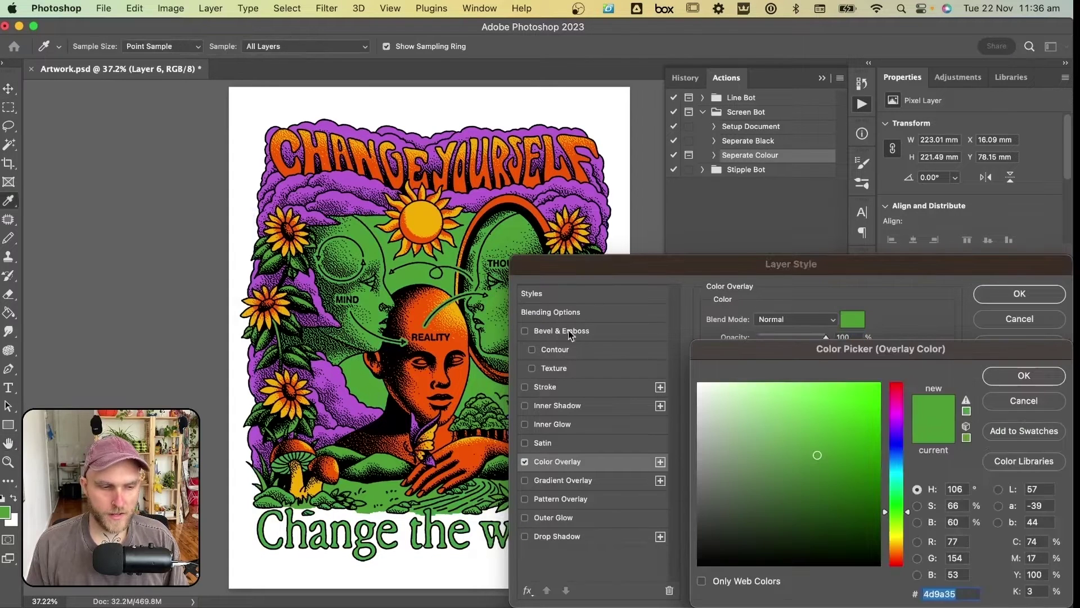
pyautogui.click(894, 469)
pyautogui.moveTo(865, 429)
pyautogui.mouseDown()
pyautogui.moveTo(862, 394)
pyautogui.moveTo(779, 453)
pyautogui.moveTo(759, 442)
pyautogui.mouseUp()
pyautogui.click(1022, 380)
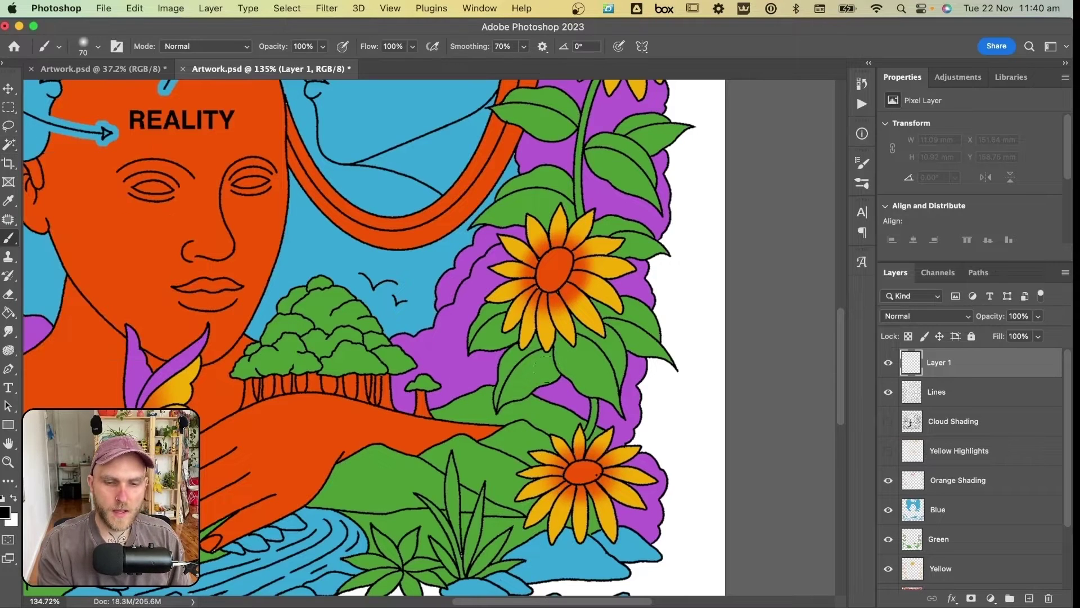
# - Magic-wand the leaf below the upper sunflower and paint soft black shading inside it
pyautogui.press('w')
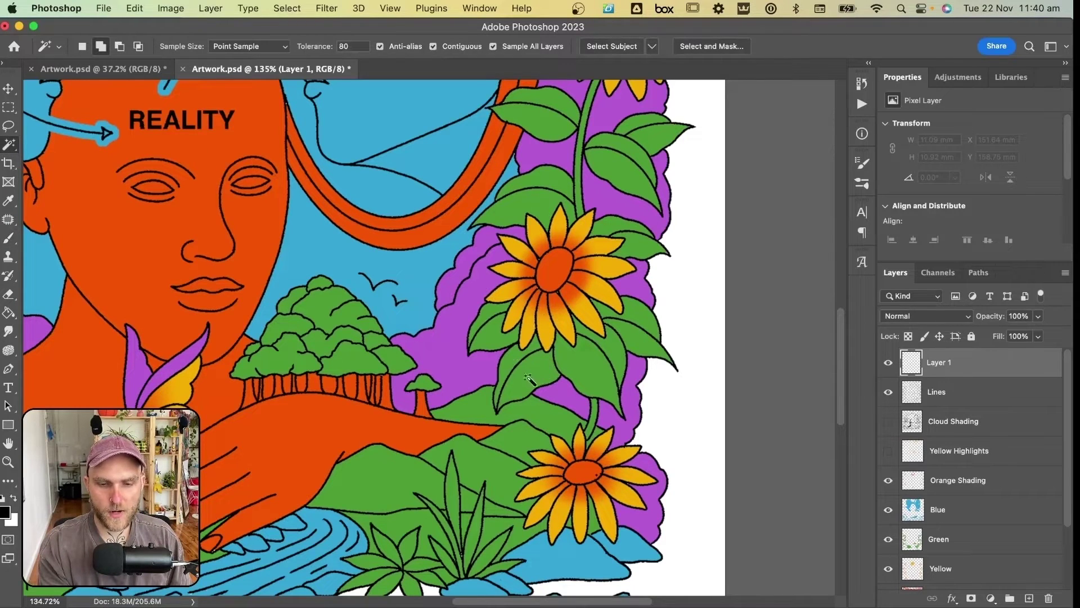
pyautogui.click(537, 367)
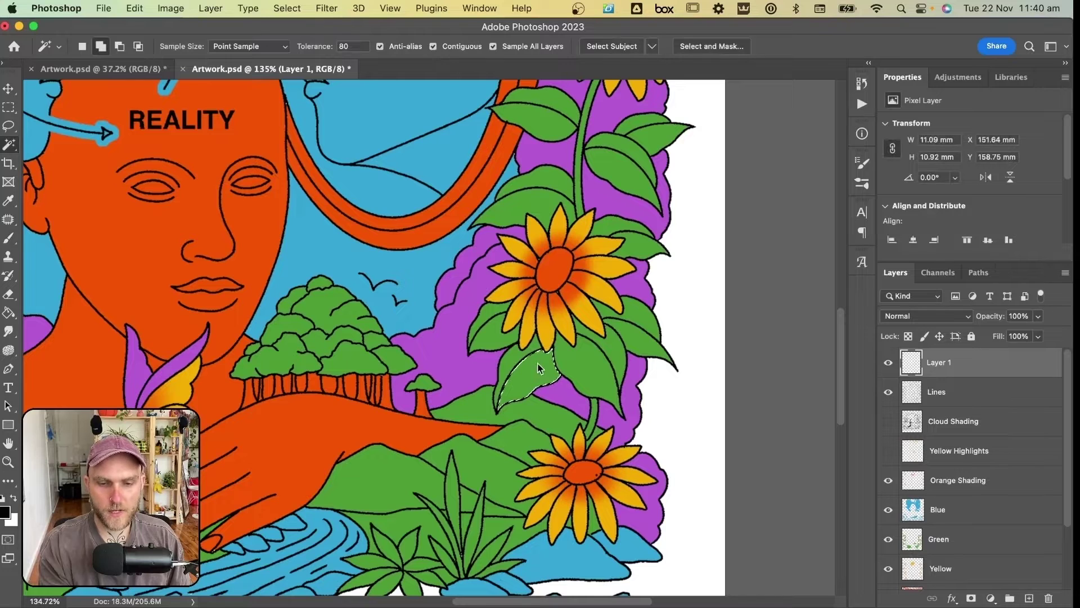
pyautogui.press('b')
pyautogui.moveTo(570, 361)
pyautogui.mouseDown()
pyautogui.moveTo(540, 366)
pyautogui.moveTo(557, 371)
pyautogui.moveTo(540, 364)
pyautogui.moveTo(554, 374)
pyautogui.moveTo(546, 368)
pyautogui.moveTo(531, 388)
pyautogui.mouseUp()
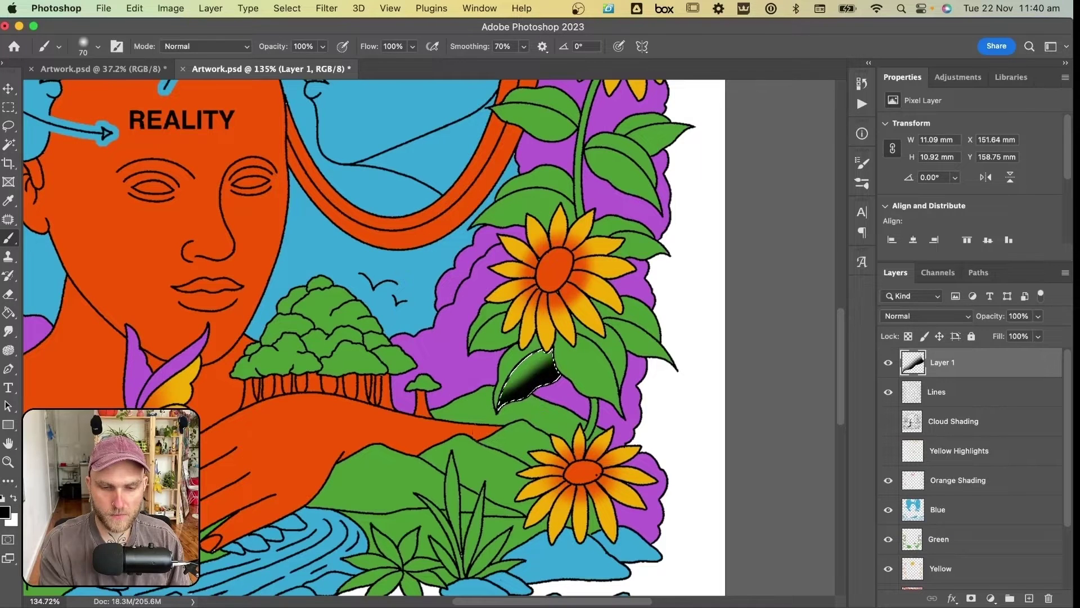
pyautogui.press('super+d')
# - Select the orange arm and brush dark shading along its lower edge near the water
pyautogui.press('w')
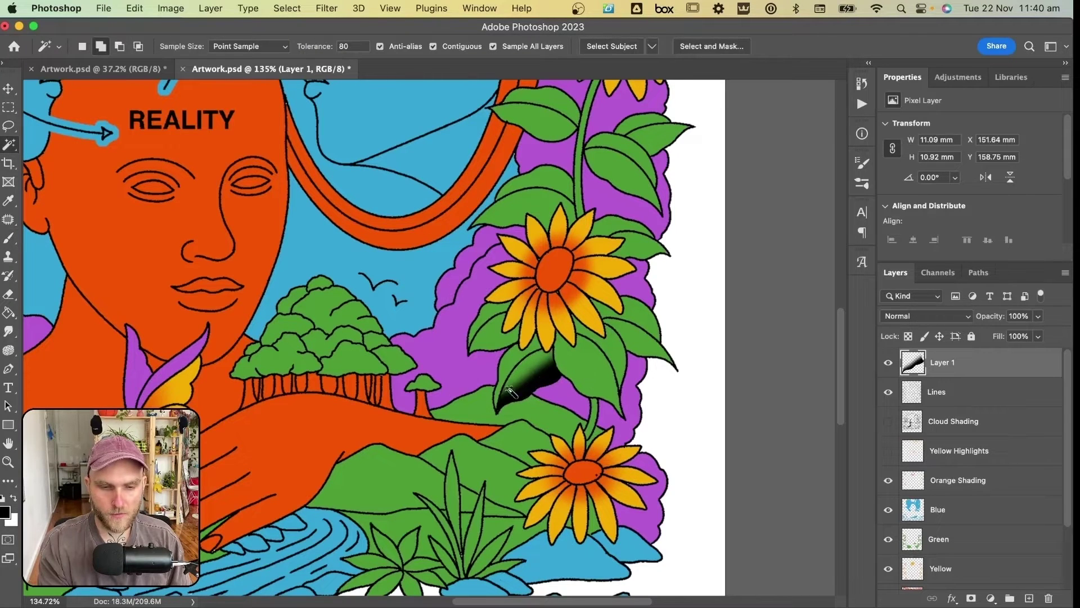
pyautogui.hscroll(-3, 495, 394)
pyautogui.scroll(-1, 495, 393)
pyautogui.click(393, 415)
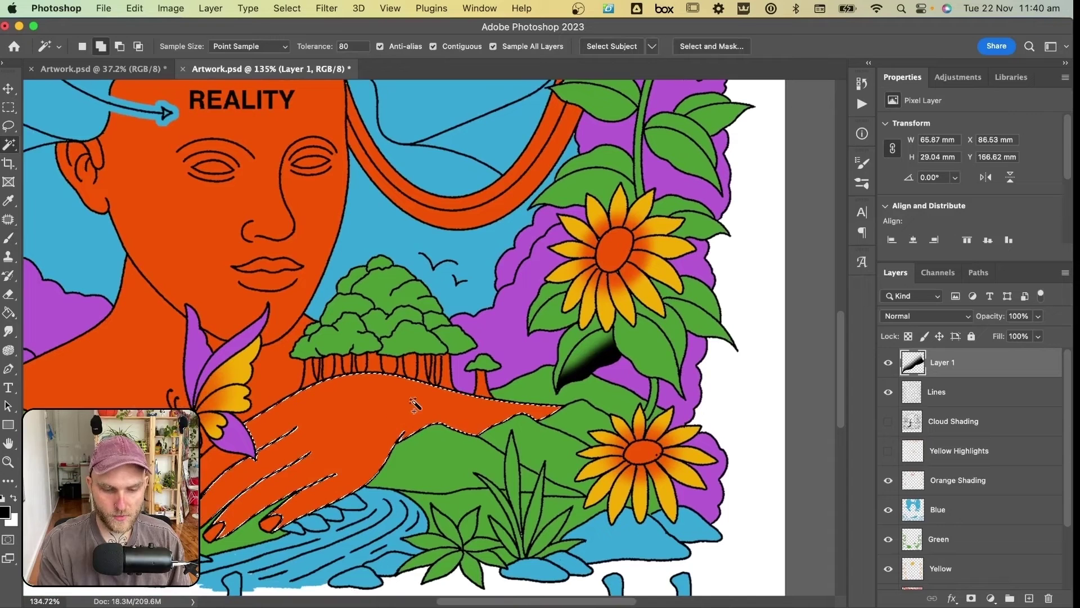
pyautogui.press('b')
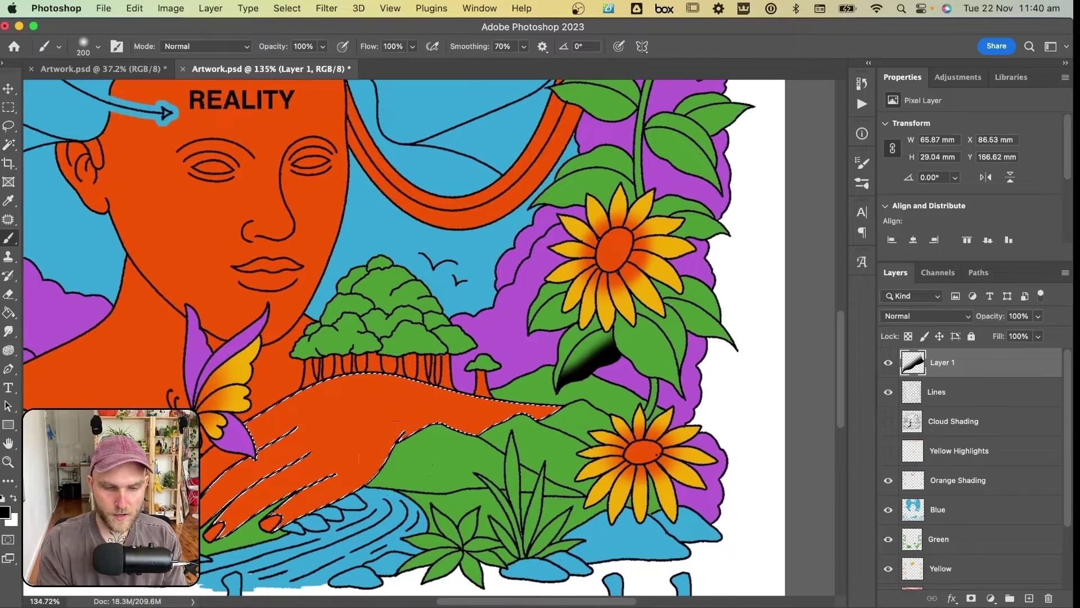
pyautogui.press(']')
pyautogui.moveTo(315, 484)
pyautogui.mouseDown()
pyautogui.moveTo(450, 405)
pyautogui.moveTo(427, 416)
pyautogui.moveTo(461, 417)
pyautogui.mouseUp()
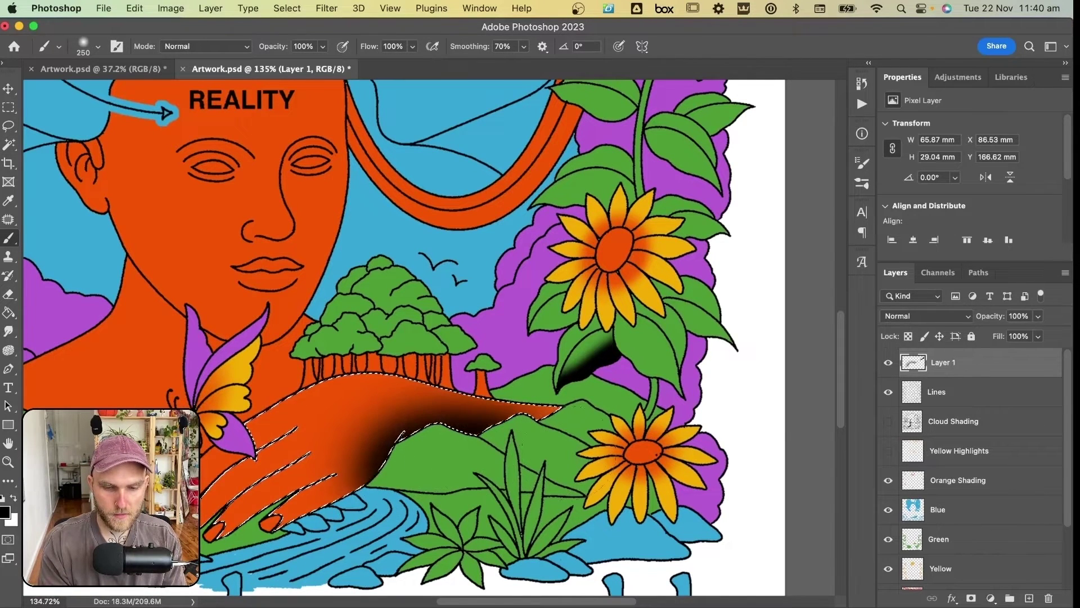
pyautogui.press('[')
pyautogui.press('[')
pyautogui.press('[')
pyautogui.press('[')
pyautogui.press('[')
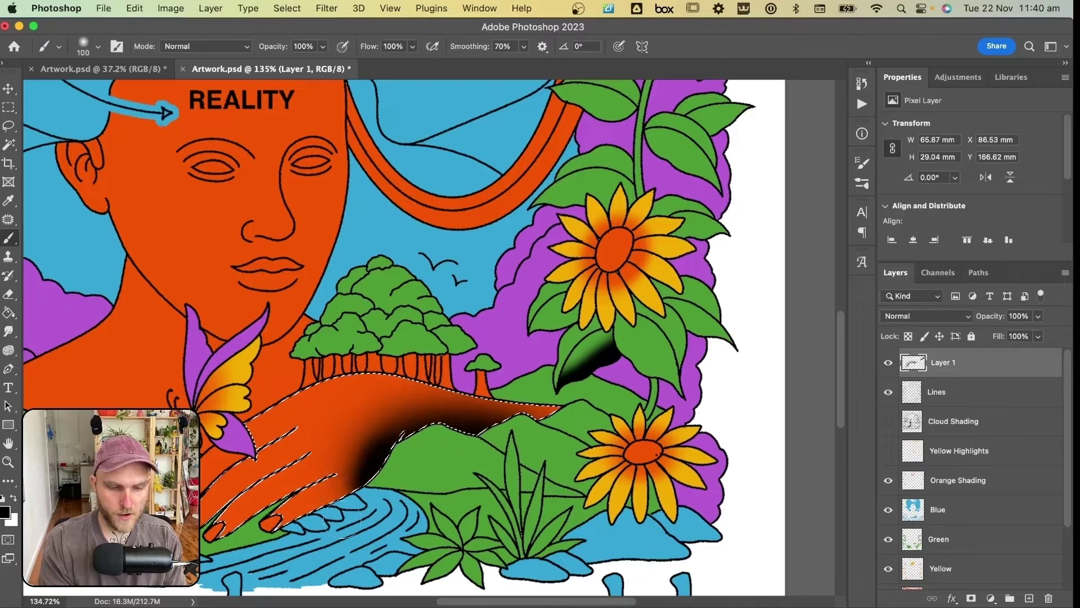
pyautogui.press('[')
pyautogui.moveTo(344, 515)
pyautogui.mouseDown()
pyautogui.moveTo(265, 483)
pyautogui.moveTo(419, 458)
pyautogui.moveTo(338, 489)
pyautogui.moveTo(279, 529)
pyautogui.mouseUp()
pyautogui.press('[')
pyautogui.press('[')
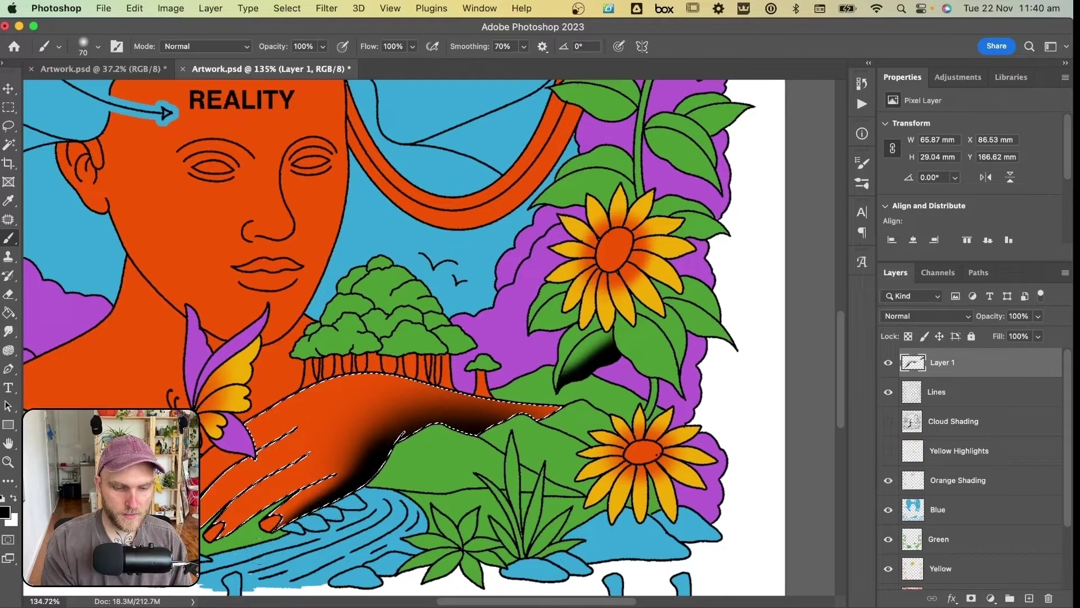
pyautogui.press('super+d')
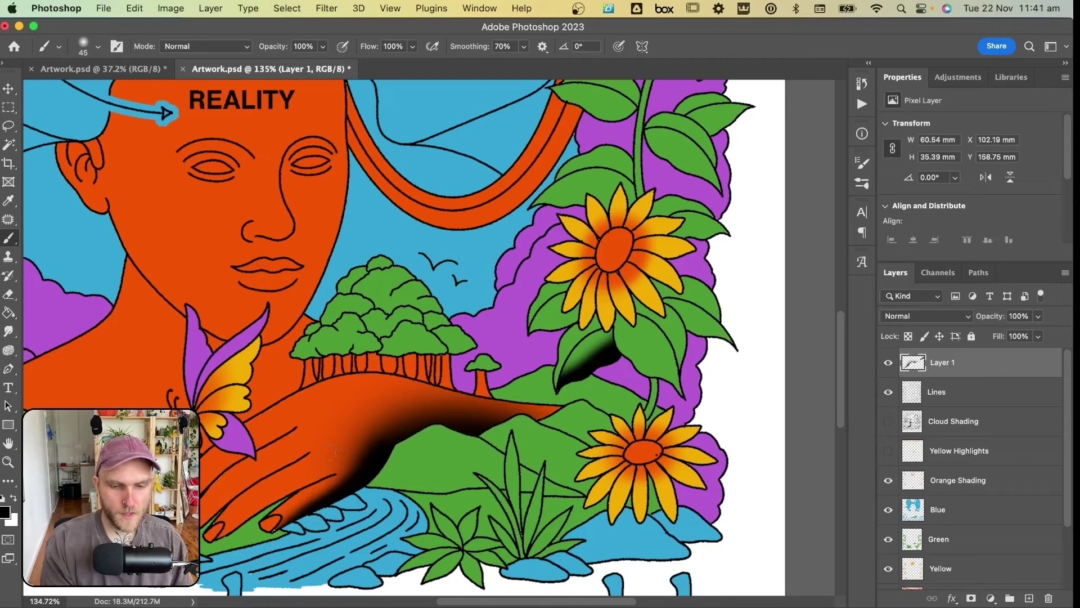
# - Zoom in on the hand and lasso the lower finger edge into a selection
pyautogui.hscroll(-3, 545, 425)
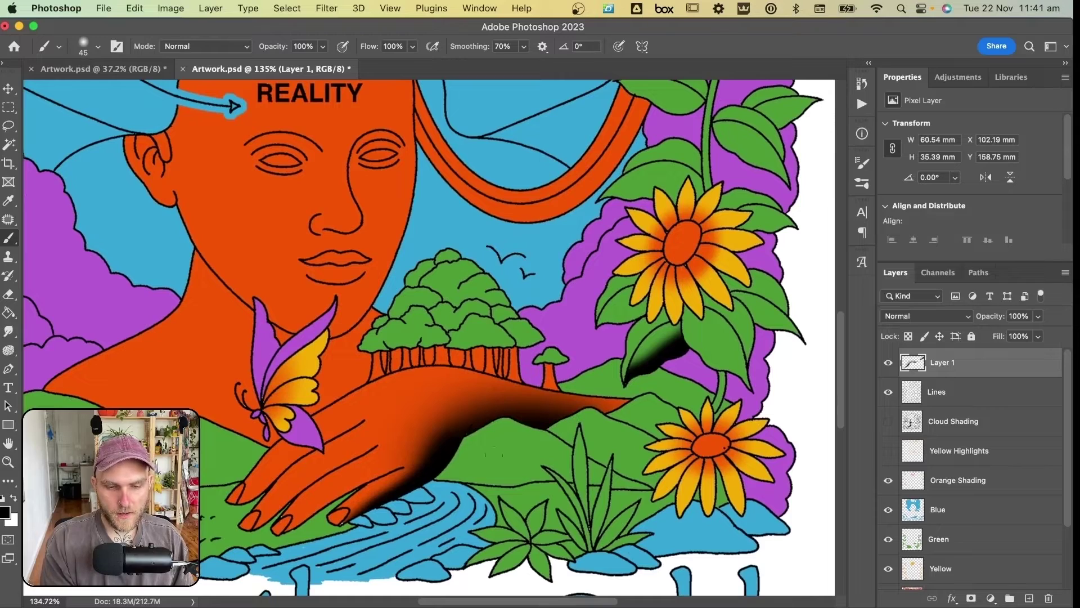
pyautogui.scroll(-2, 412, 451)
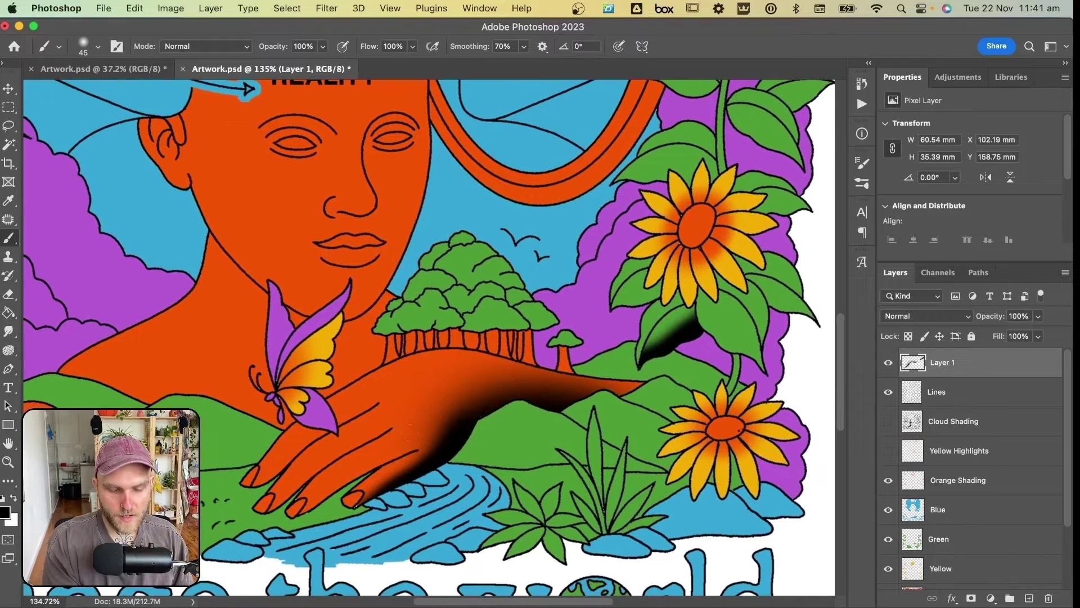
pyautogui.scroll(-3, 422, 417)
pyautogui.press('z')
pyautogui.scroll(2, 426, 404)
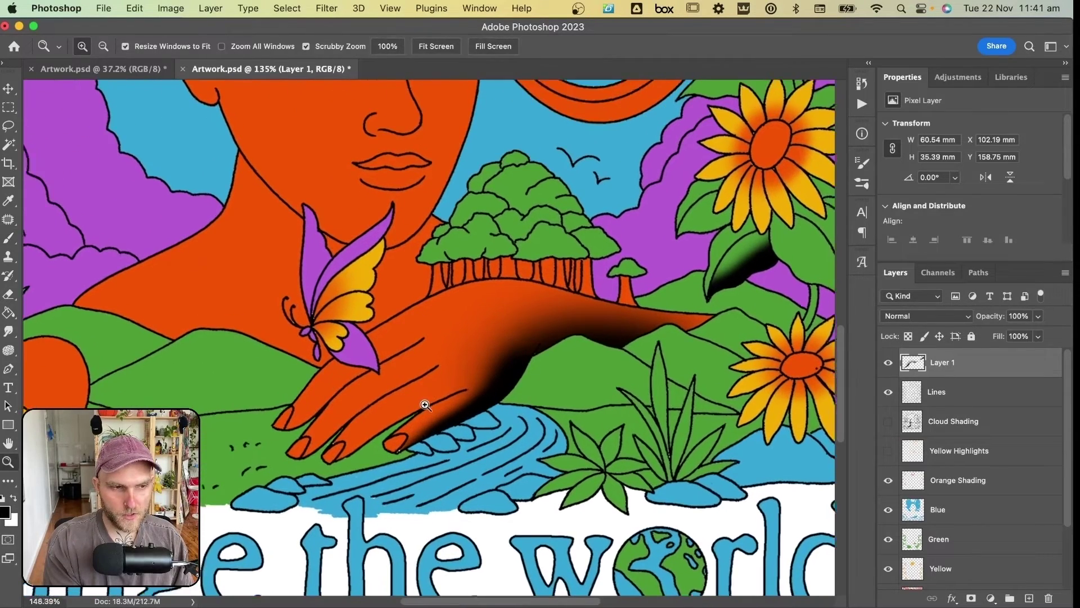
pyautogui.click(9, 127)
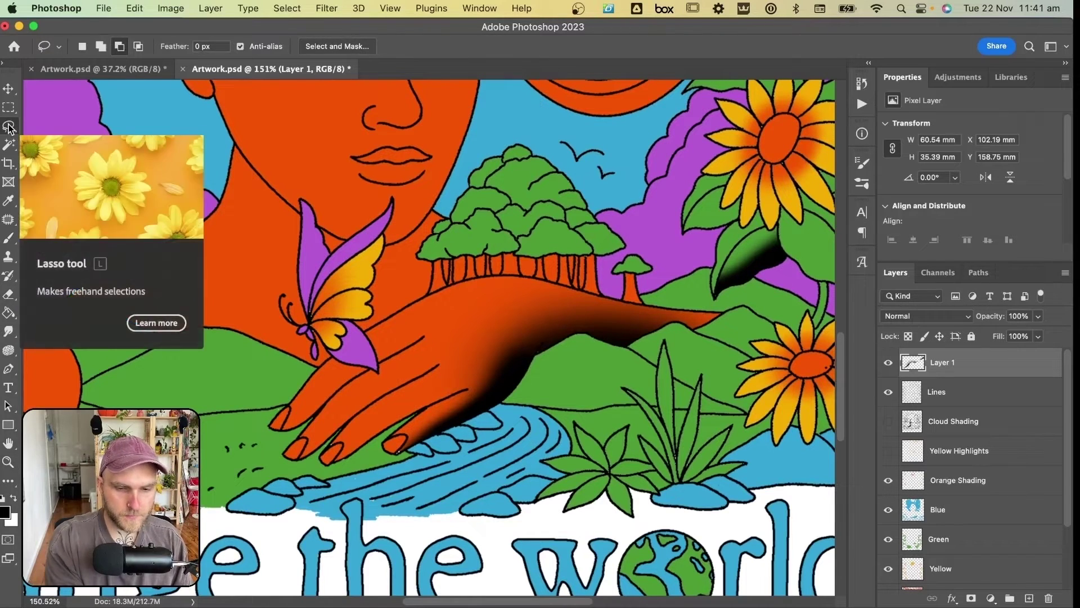
pyautogui.press('z')
pyautogui.scroll(4, 470, 393)
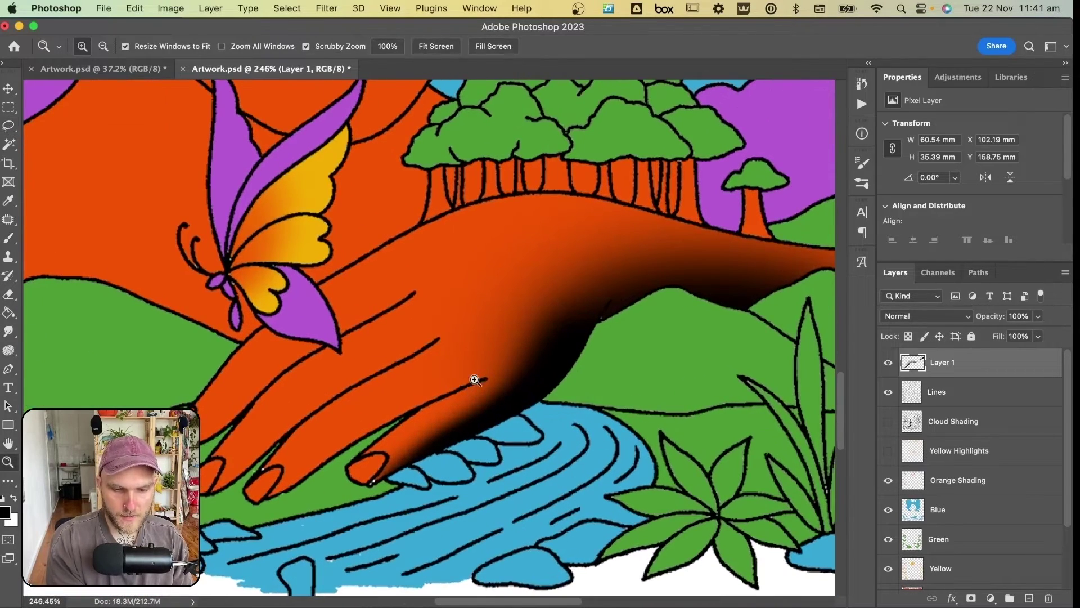
pyautogui.press('l')
pyautogui.moveTo(498, 375); pyautogui.dragTo(265, 500)
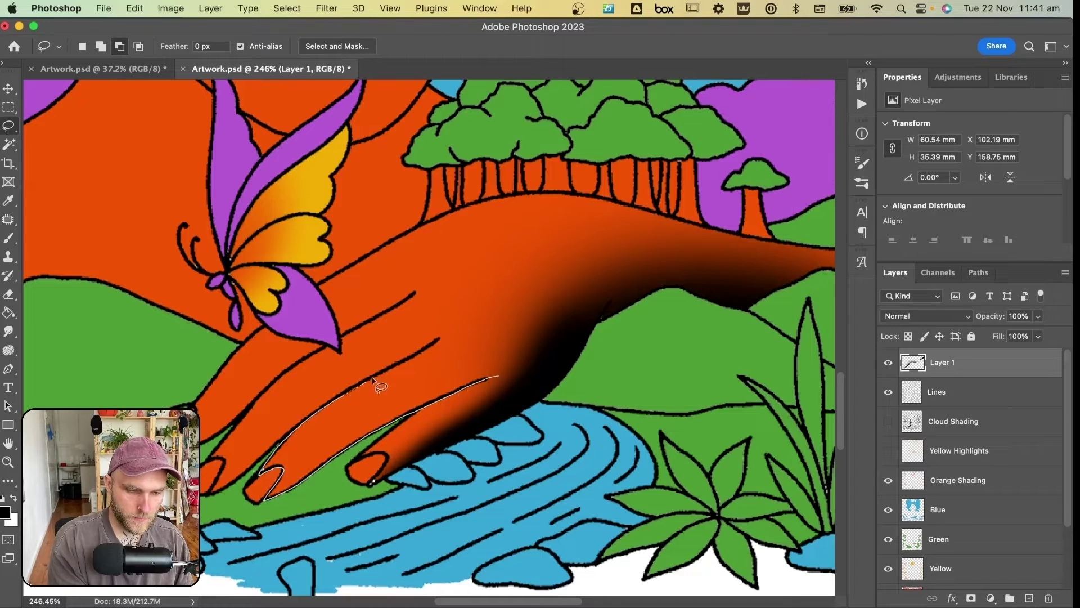
pyautogui.moveTo(521, 361)
pyautogui.mouseDown()
pyautogui.moveTo(404, 426)
pyautogui.moveTo(476, 386)
pyautogui.moveTo(415, 413)
pyautogui.mouseUp()
# - Paint black shadow along the lower finger, deselect, and zoom out to the whole artwork
pyautogui.press('b')
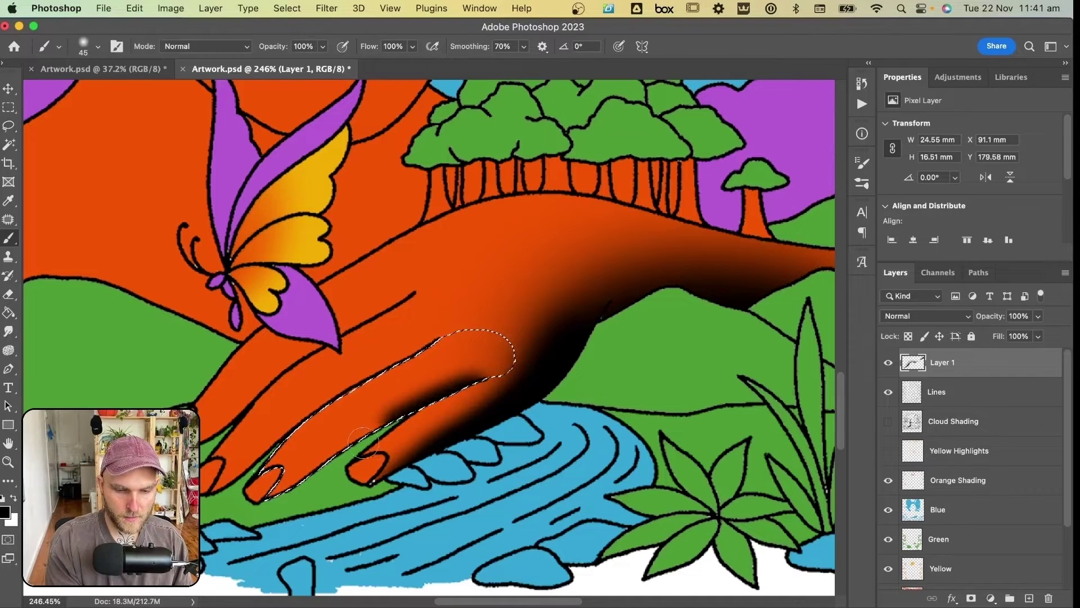
pyautogui.moveTo(324, 466)
pyautogui.mouseDown()
pyautogui.moveTo(279, 452)
pyautogui.moveTo(273, 495)
pyautogui.moveTo(278, 453)
pyautogui.mouseUp()
pyautogui.press('super+d')
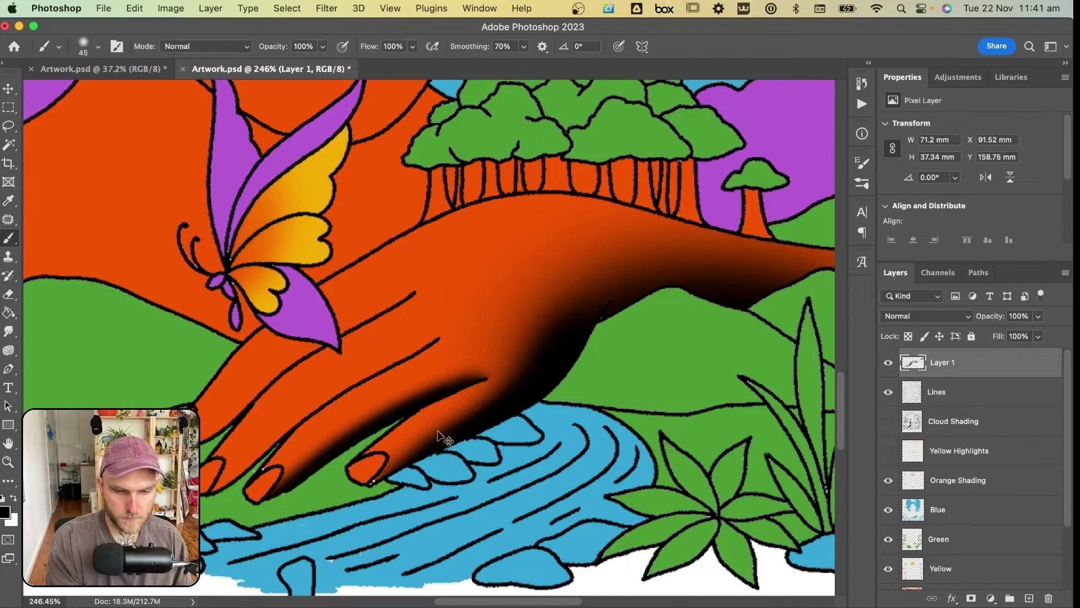
pyautogui.press('z')
pyautogui.moveTo(487, 430); pyautogui.dragTo(466, 461)
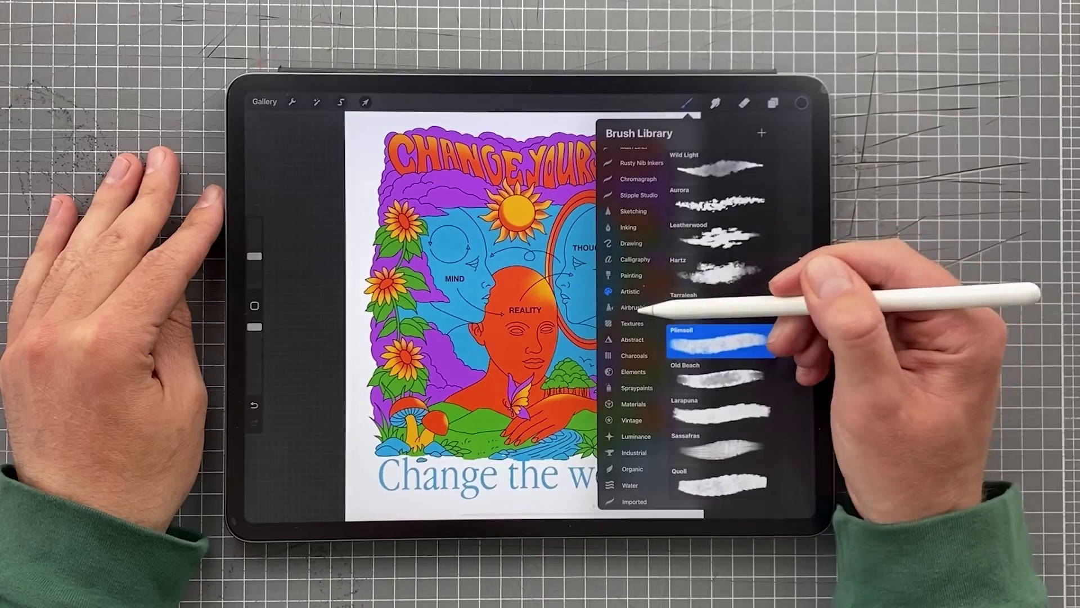
# - Freehand-select the hand's finger edge and airbrush a dark shadow inside it
pyautogui.click(687, 102)
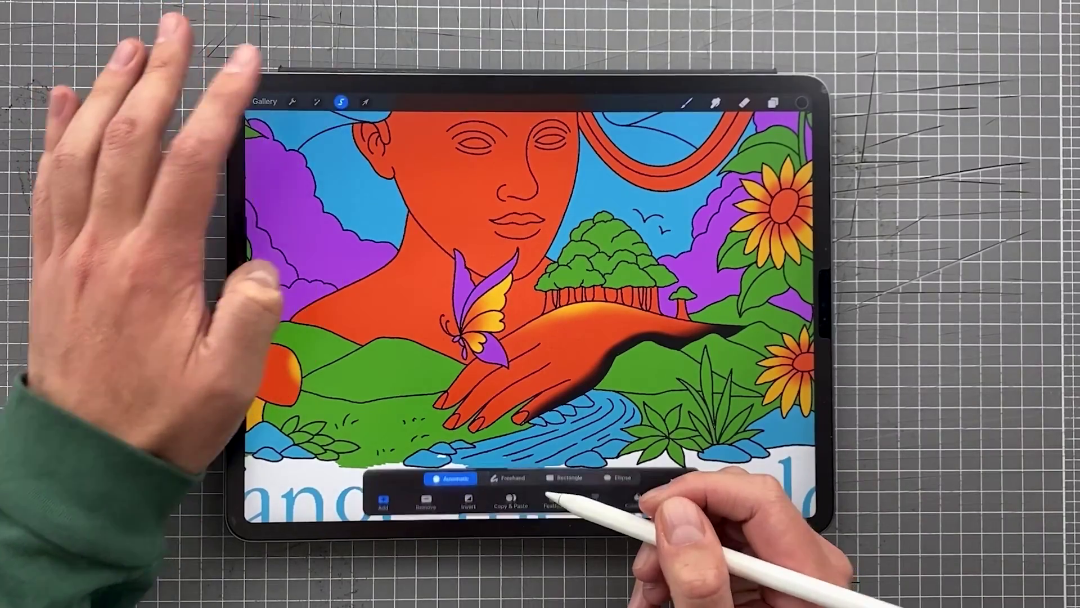
pyautogui.click(508, 477)
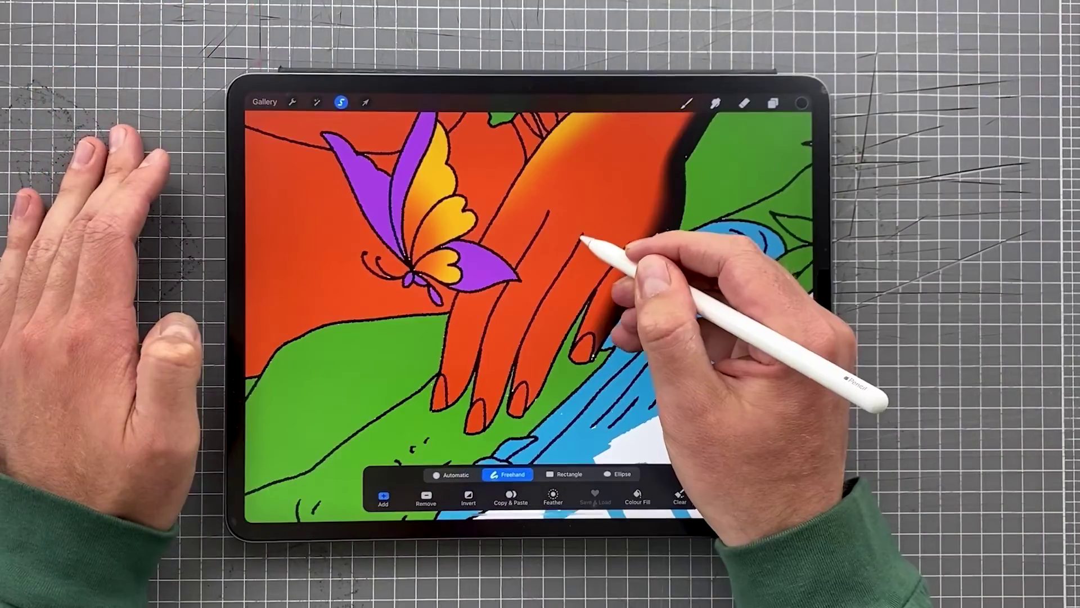
pyautogui.moveTo(585, 230); pyautogui.dragTo(531, 320)
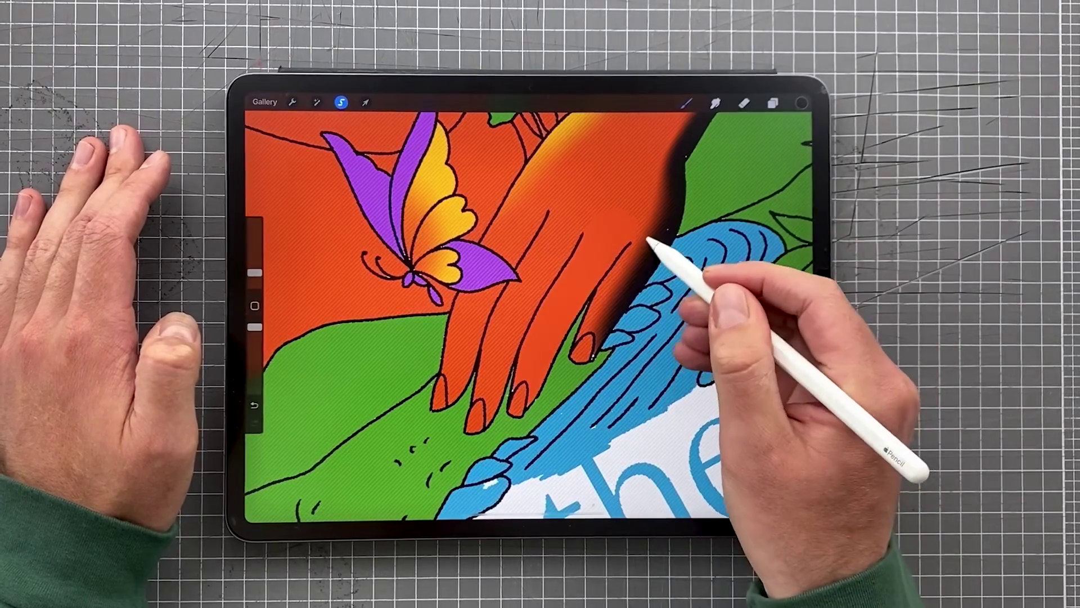
pyautogui.moveTo(628, 225)
pyautogui.mouseDown()
pyautogui.moveTo(617, 290)
pyautogui.moveTo(585, 342)
pyautogui.mouseUp()
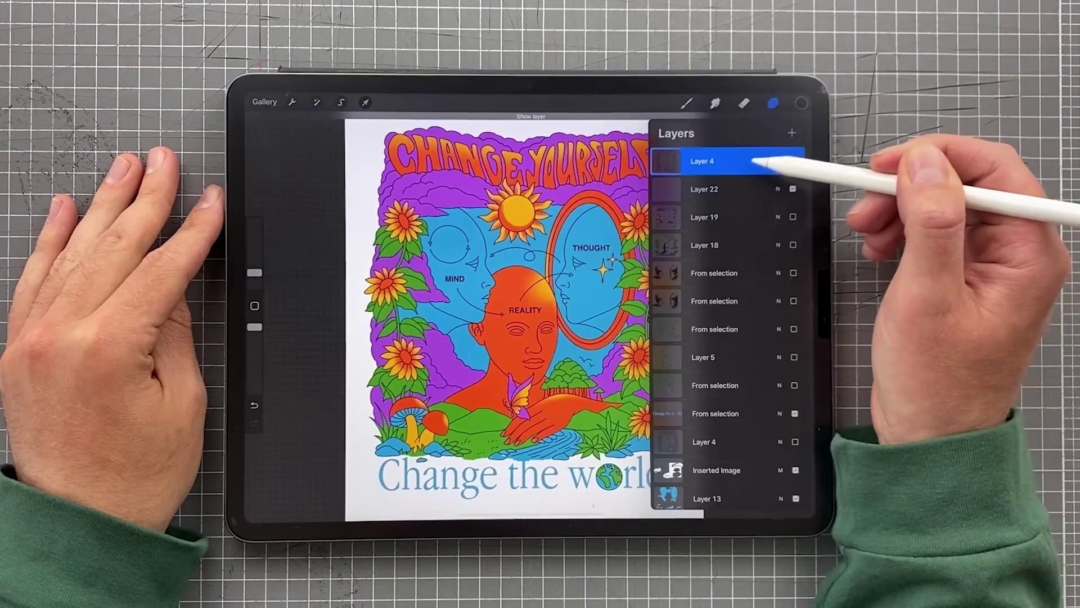
# - Set Layer 4 as reference, auto-select the hand, and airbrush a dark shadow along it
pyautogui.click(752, 161)
pyautogui.click(767, 162)
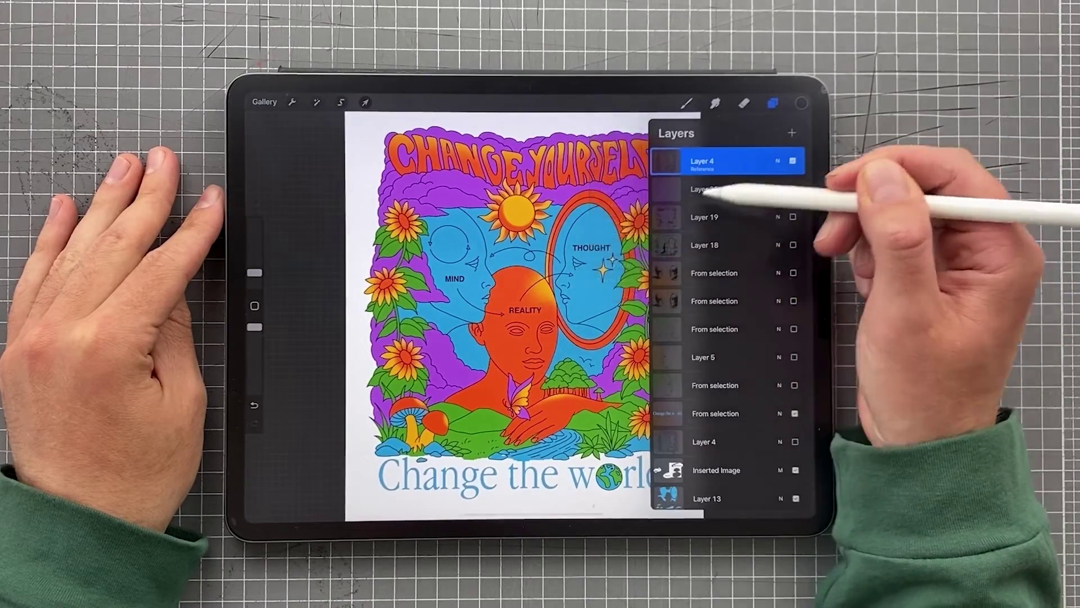
pyautogui.click(773, 103)
pyautogui.click(340, 102)
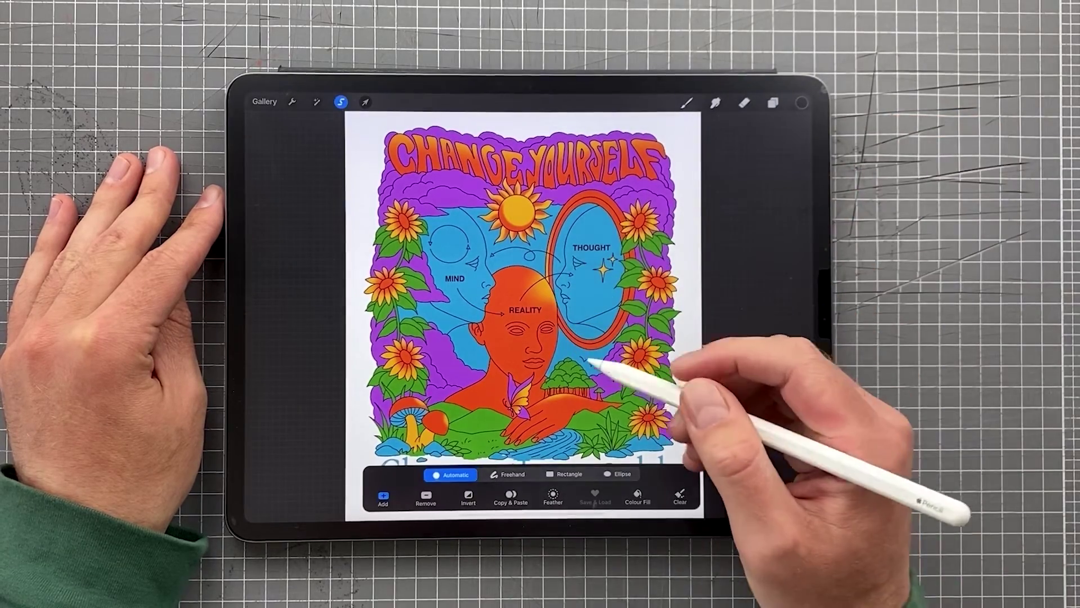
pyautogui.scroll(5, 562, 292)
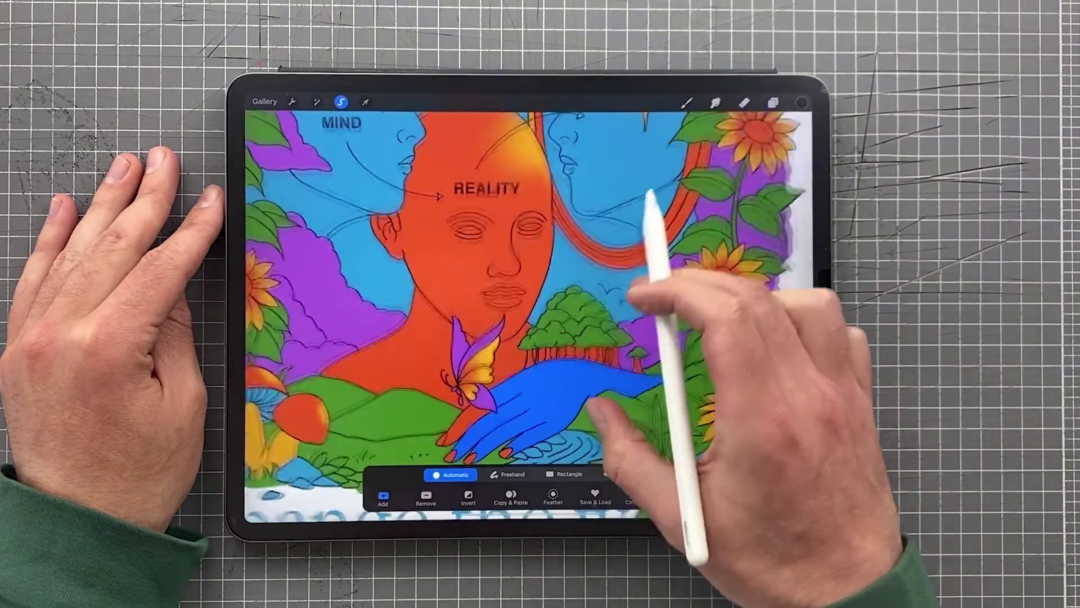
pyautogui.click(686, 102)
pyautogui.moveTo(615, 374)
pyautogui.mouseDown()
pyautogui.moveTo(591, 410)
pyautogui.moveTo(541, 420)
pyautogui.moveTo(585, 414)
pyautogui.moveTo(608, 378)
pyautogui.moveTo(650, 362)
pyautogui.mouseUp()
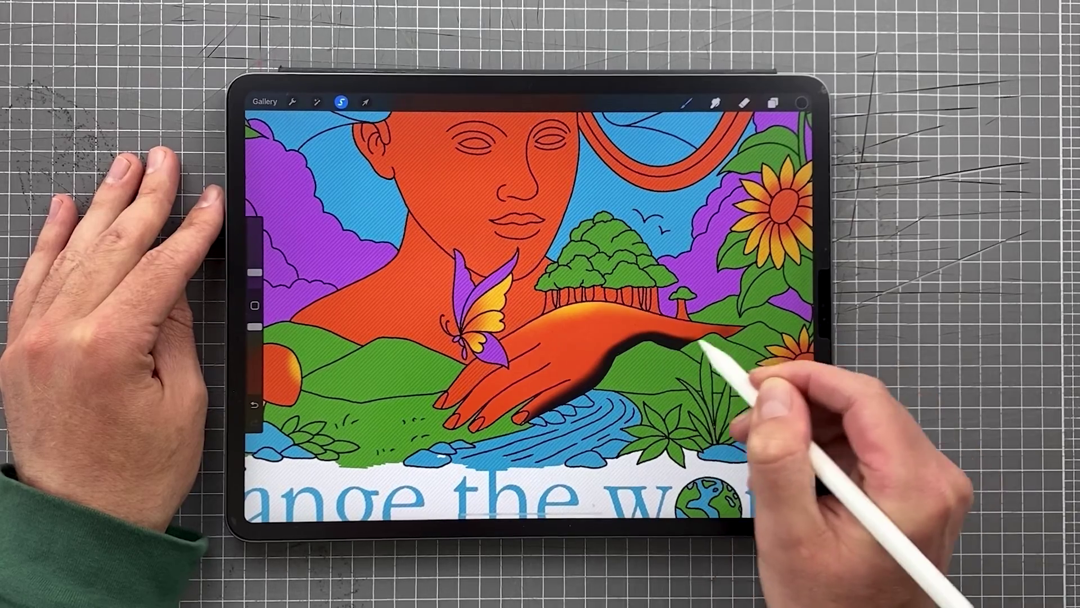
pyautogui.moveTo(716, 362)
pyautogui.mouseDown()
pyautogui.moveTo(762, 314)
pyautogui.moveTo(748, 327)
pyautogui.mouseUp()
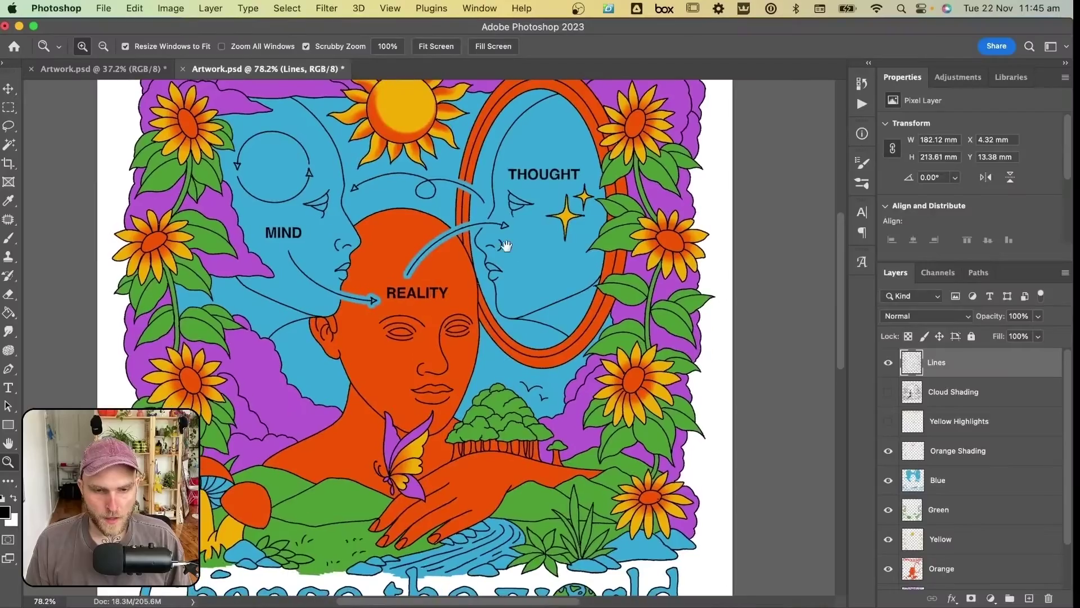
pyautogui.scroll(3, 581, 267)
pyautogui.moveTo(581, 266); pyautogui.dragTo(597, 276)
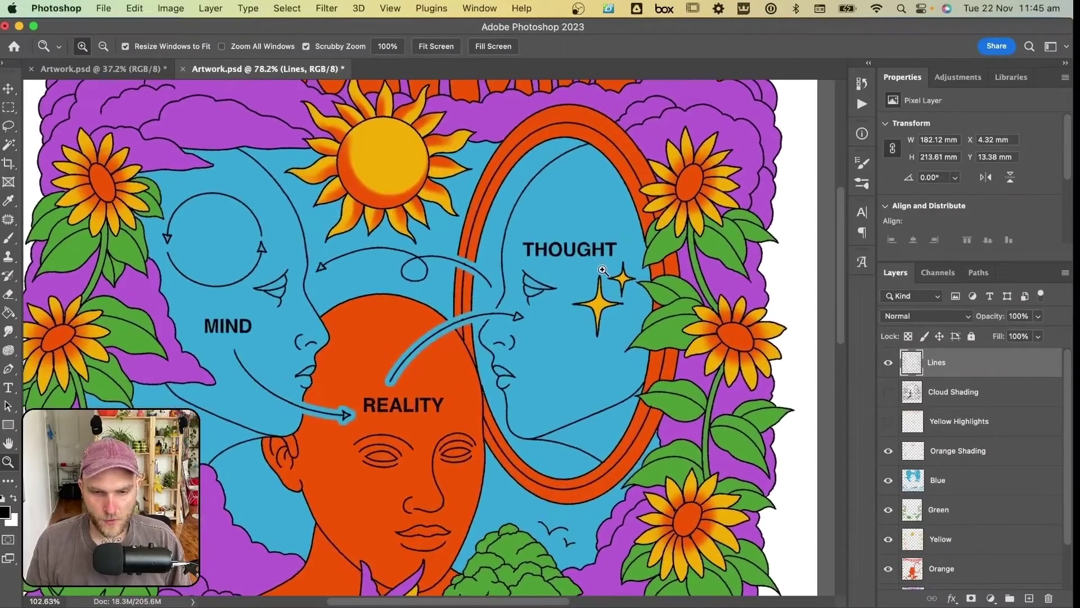
# - Lasso the THOUGHT and REALITY lettering, cut it from Lines, and paste onto new Layer 1
pyautogui.hscroll(-2, 613, 284)
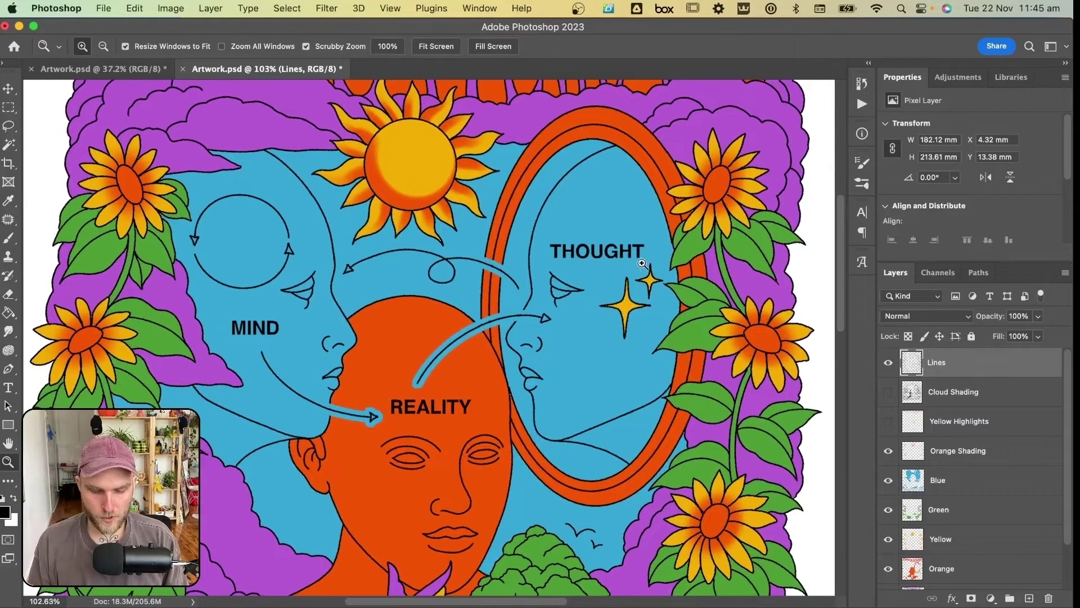
pyautogui.press('l')
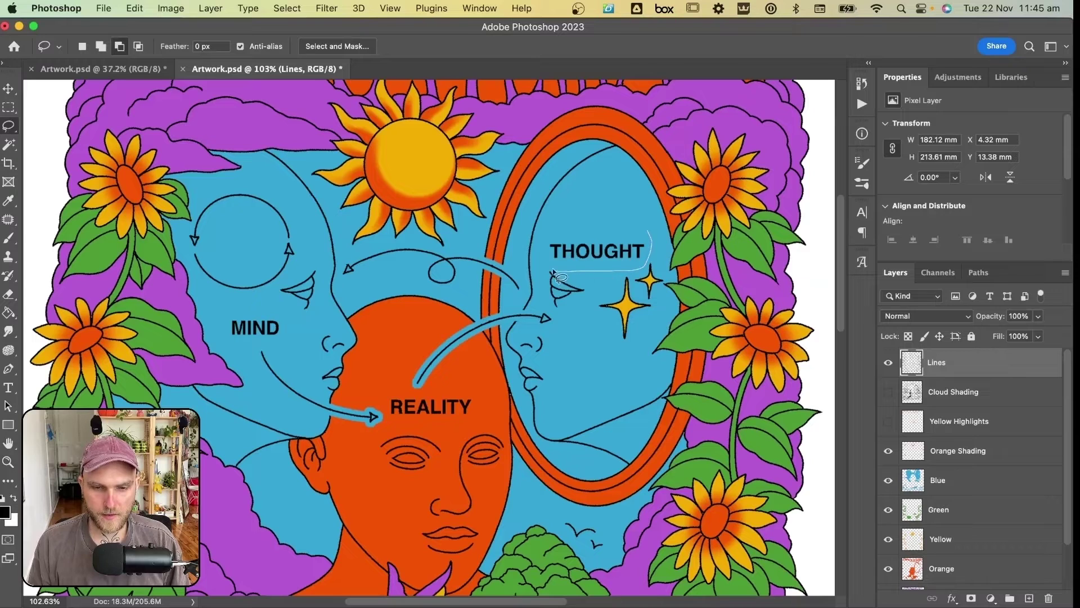
pyautogui.moveTo(613, 231); pyautogui.dragTo(619, 232)
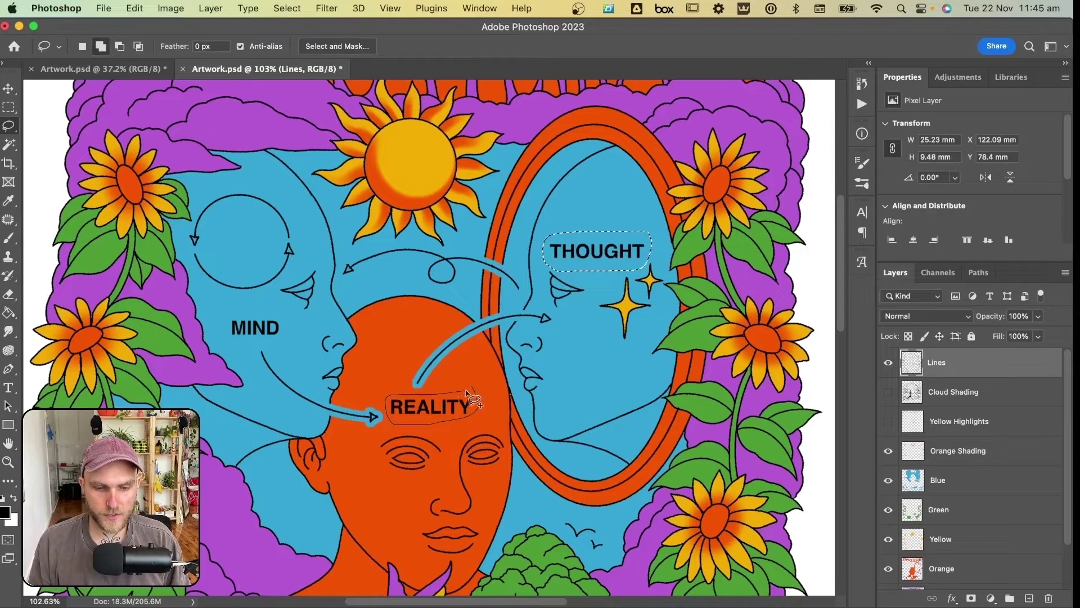
pyautogui.moveTo(466, 392); pyautogui.dragTo(474, 392)
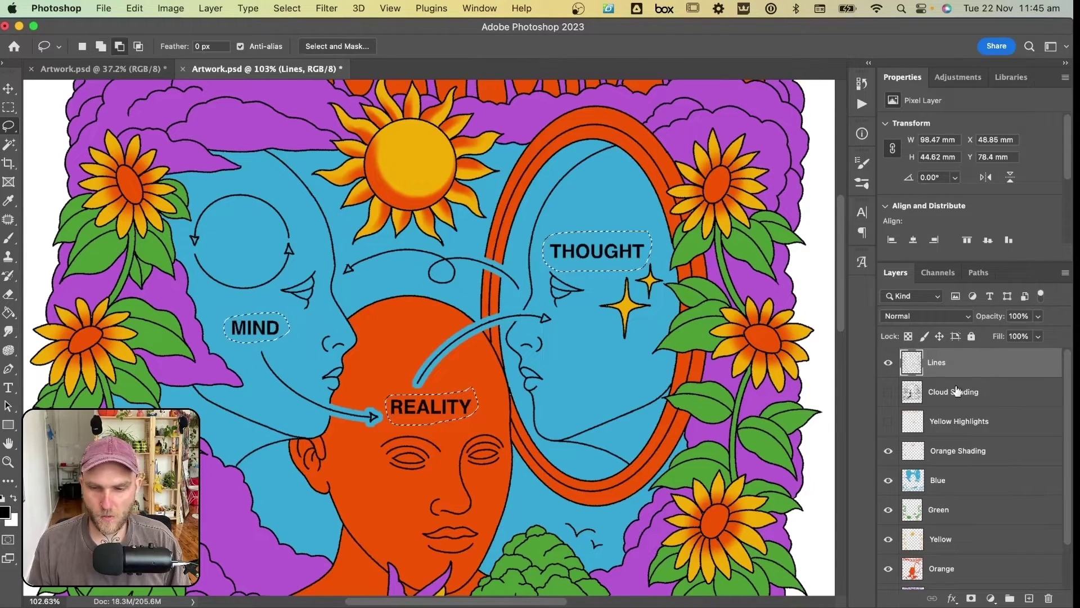
pyautogui.press('Delete')
pyautogui.press('super+shift+v')
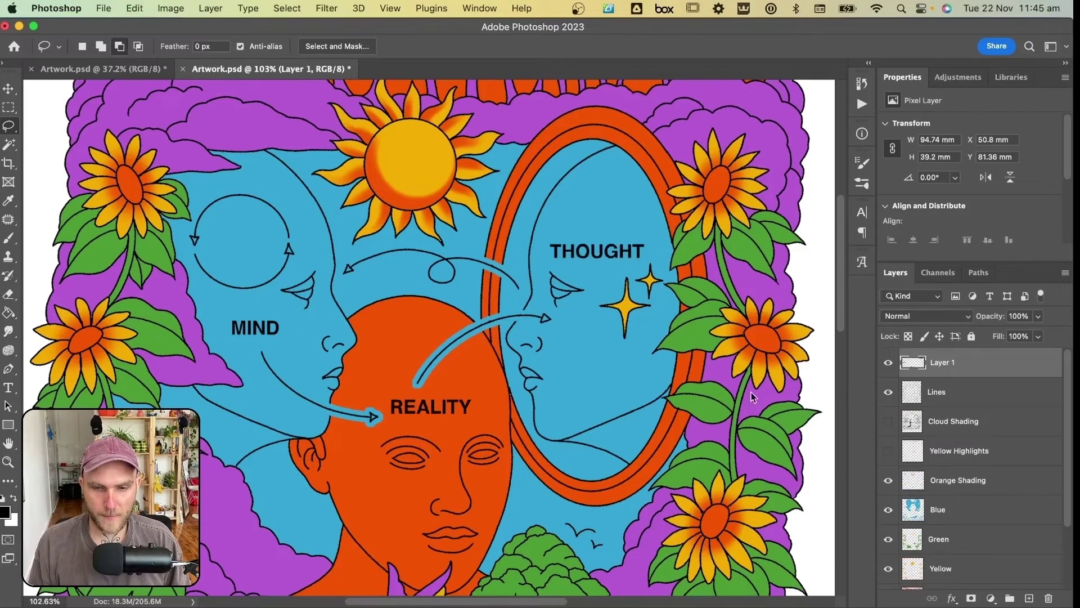
pyautogui.press('z')
pyautogui.moveTo(720, 385); pyautogui.dragTo(625, 345)
# - Show Yellow Highlights and run the Line Bot (04) Light action on the Lines layer
pyautogui.click(889, 451)
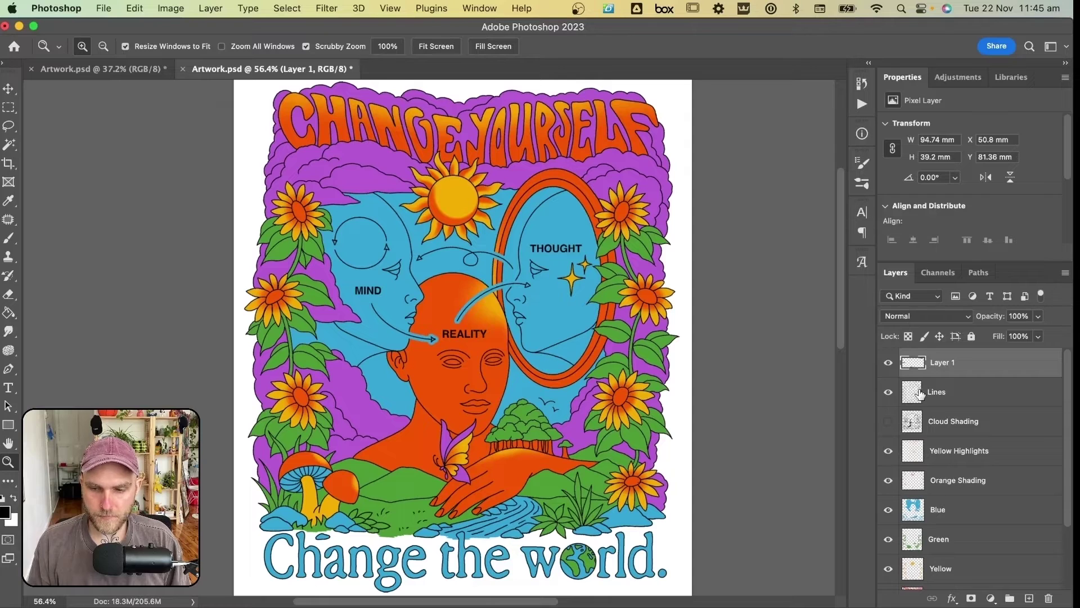
pyautogui.click(914, 392)
pyautogui.click(866, 106)
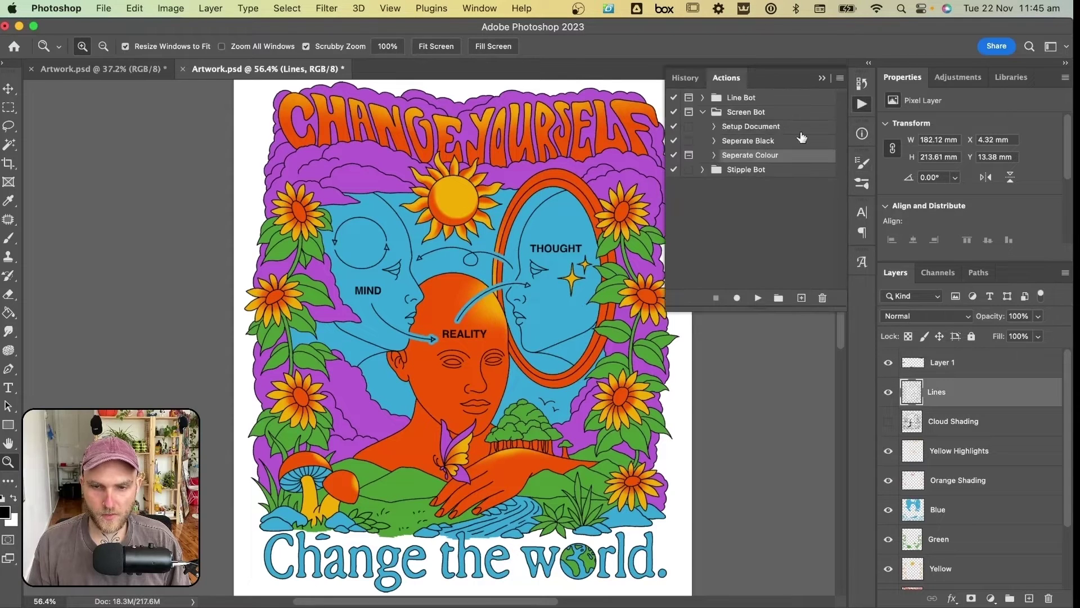
pyautogui.click(702, 99)
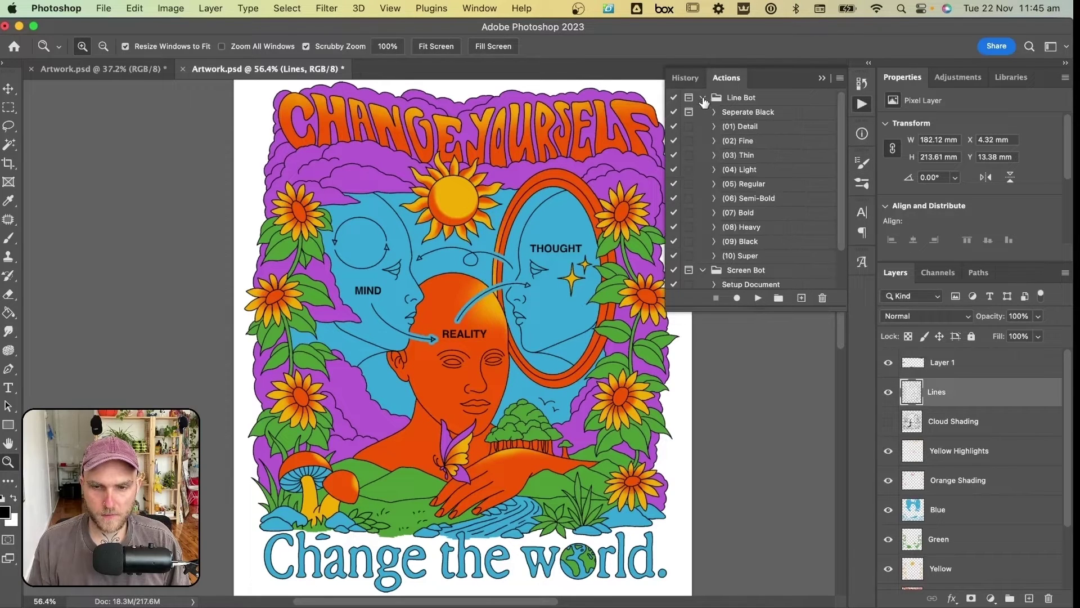
pyautogui.click(758, 171)
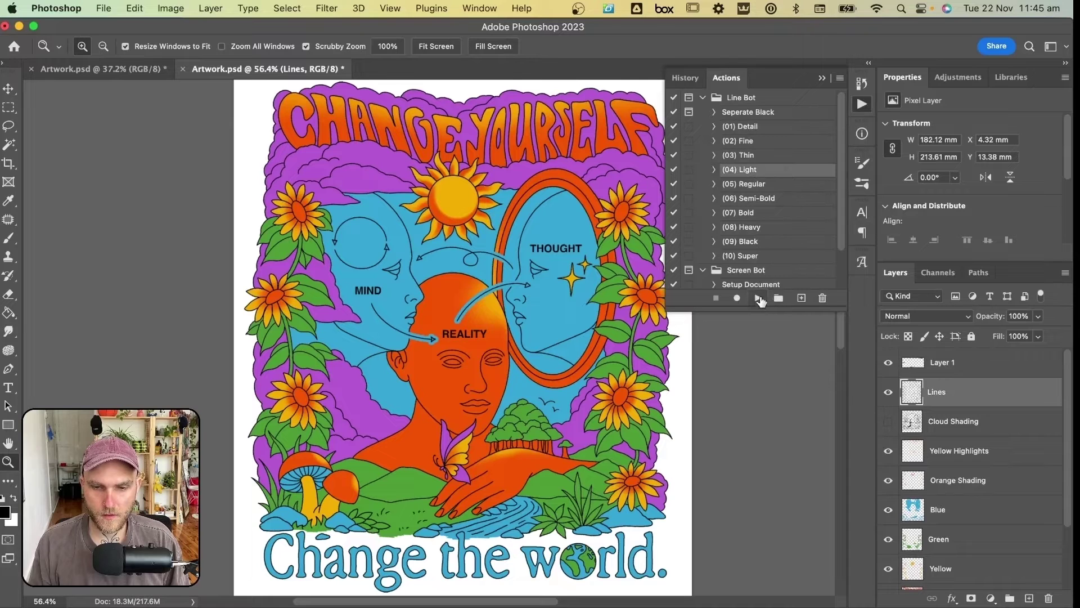
pyautogui.click(757, 298)
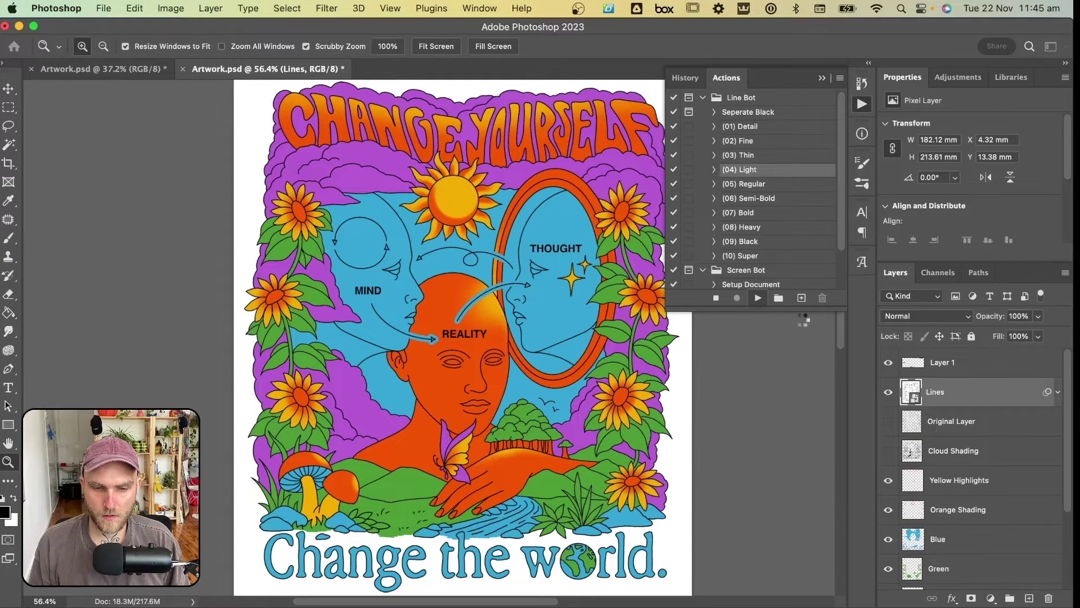
# - Run (02) Fine on Layer 1 and set its Color Overlay to purple sampled from the butterfly
pyautogui.click(938, 366)
pyautogui.click(766, 141)
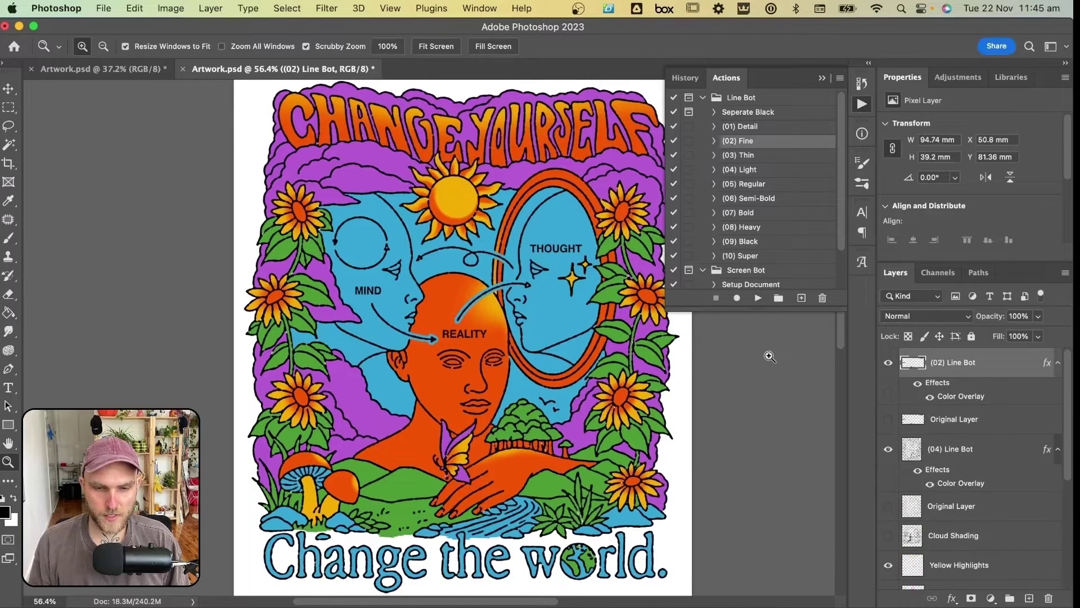
pyautogui.doubleClick(963, 401)
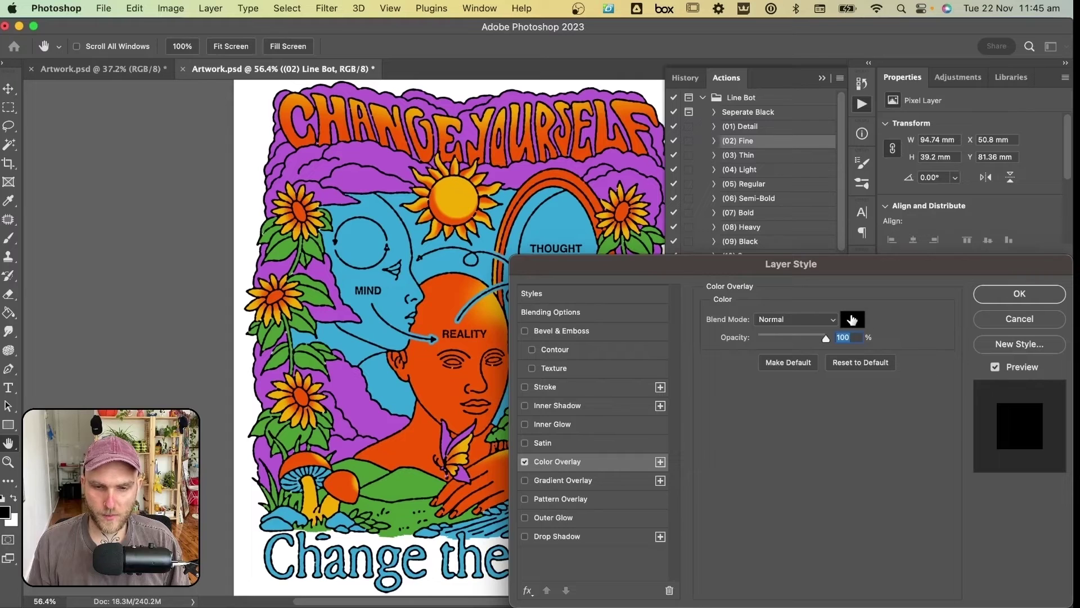
pyautogui.click(853, 319)
pyautogui.click(428, 376)
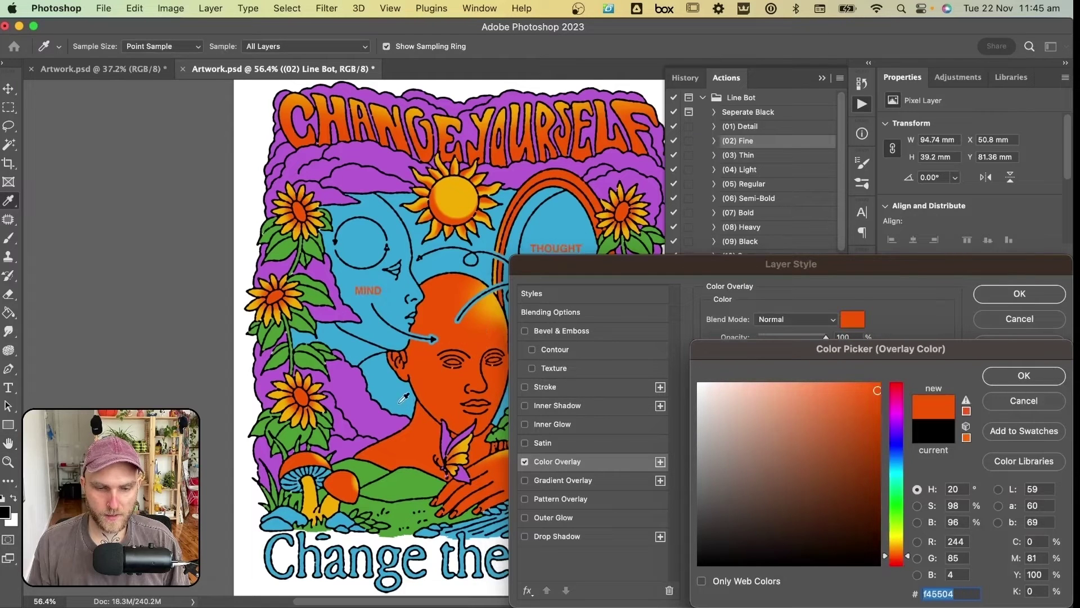
pyautogui.click(447, 437)
pyautogui.click(1023, 376)
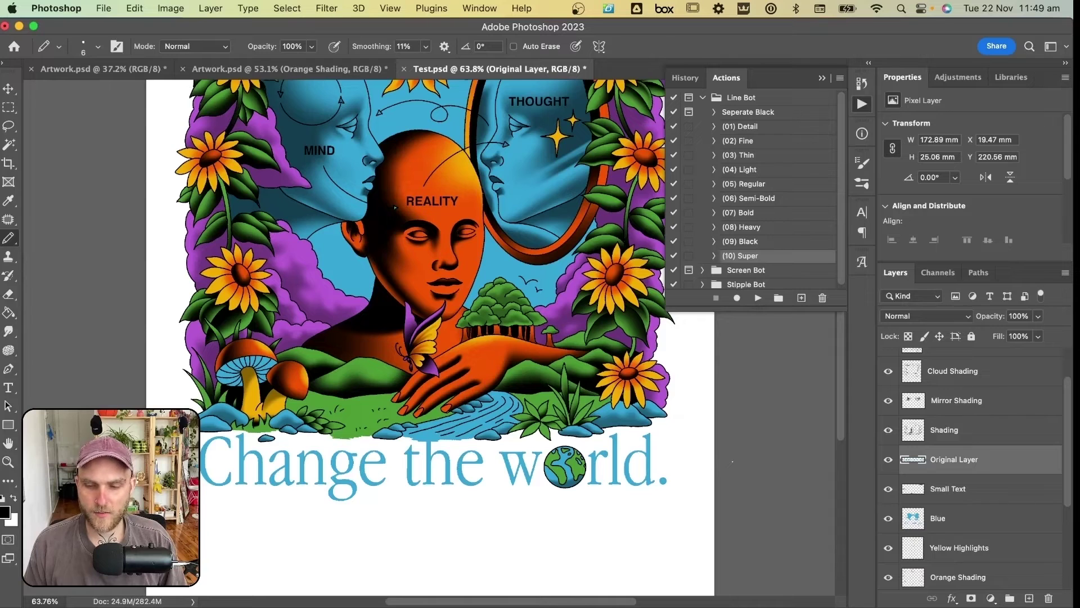
# - Select the 'Change the world.' text layer, undoing an accidental nudge
pyautogui.press('v')
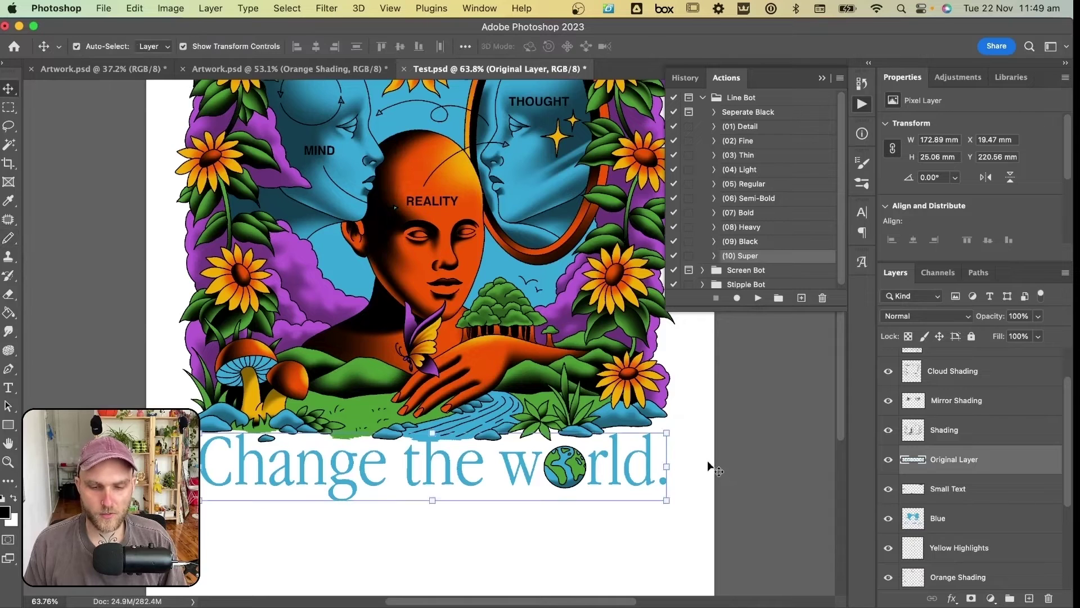
pyautogui.click(707, 460)
pyautogui.click(646, 456)
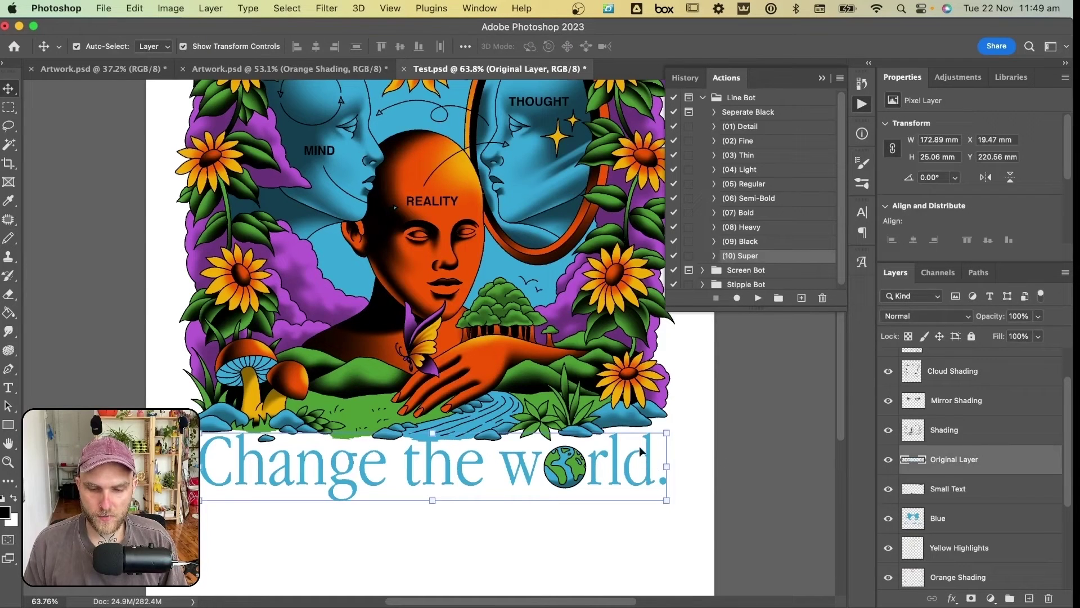
pyautogui.moveTo(650, 453); pyautogui.dragTo(663, 452)
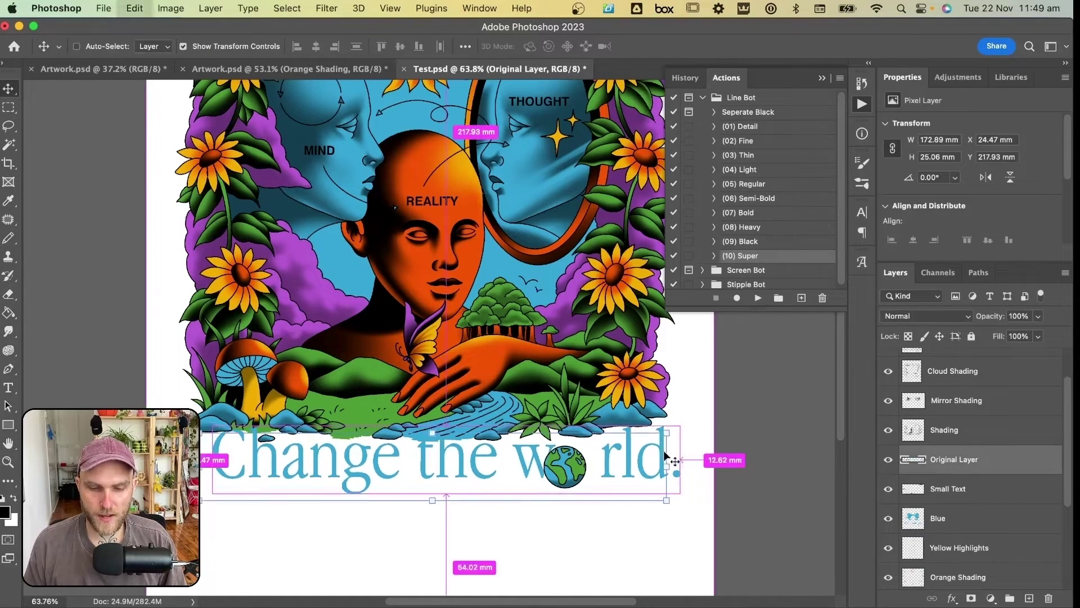
pyautogui.press('super+z')
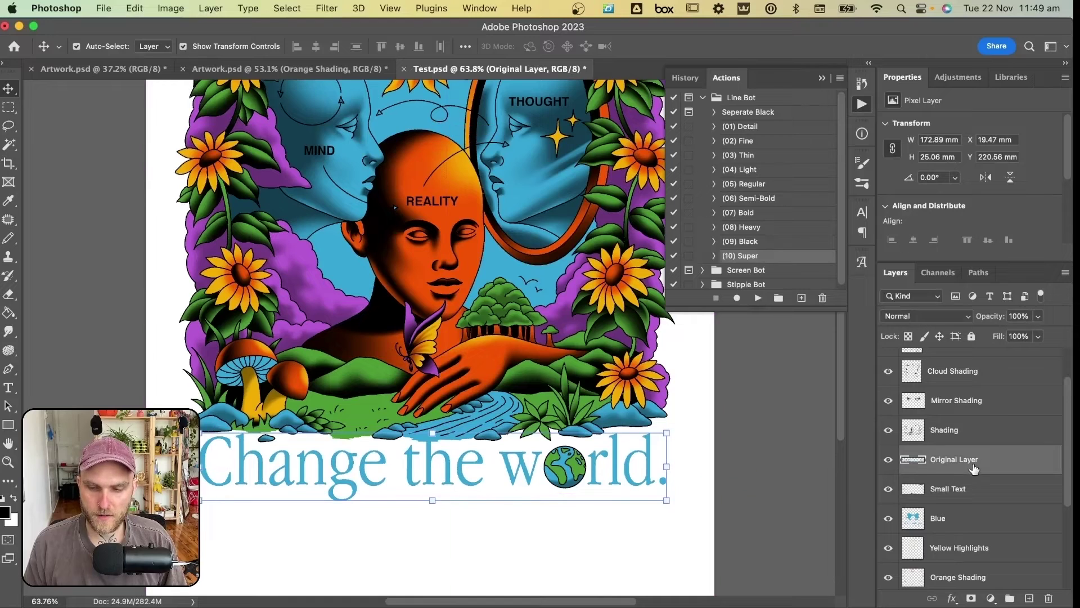
# - Run the Line Bot (09) Black action on the text and set its Color Overlay to sampled blue
pyautogui.click(752, 246)
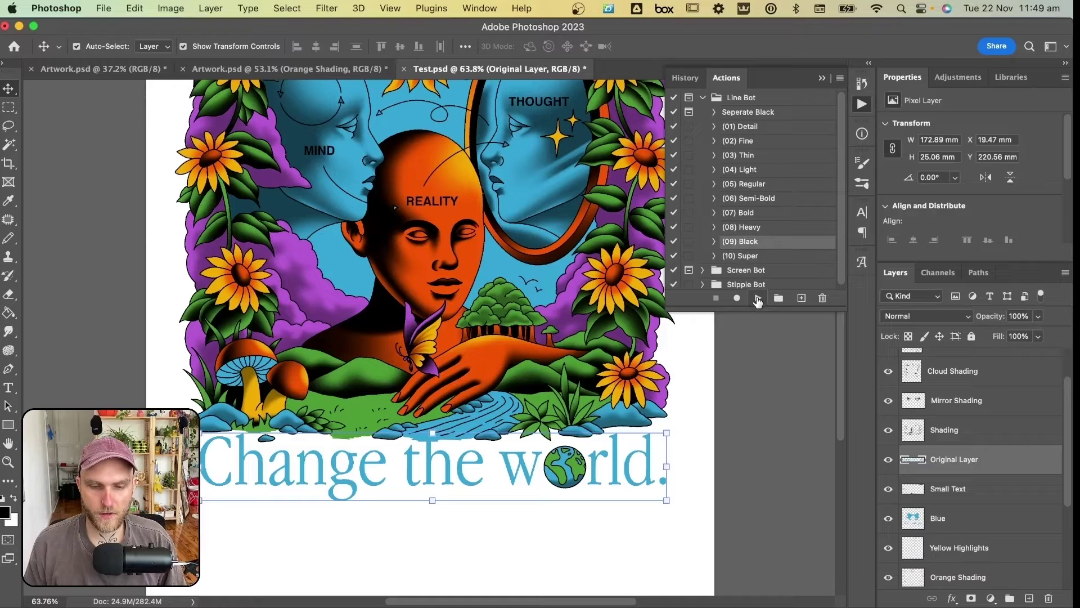
pyautogui.click(758, 298)
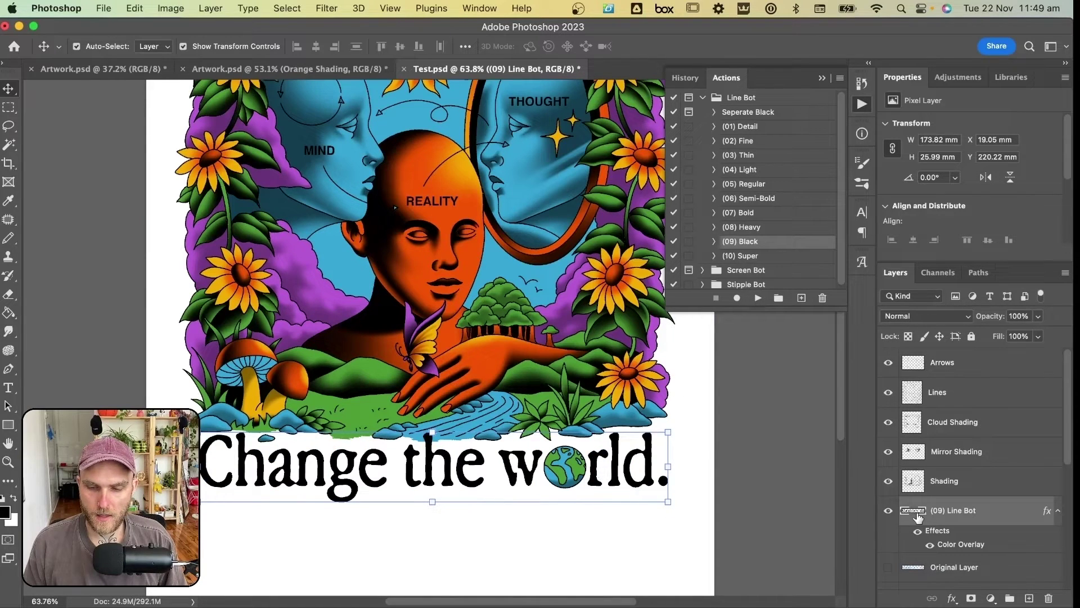
pyautogui.doubleClick(947, 544)
pyautogui.click(853, 321)
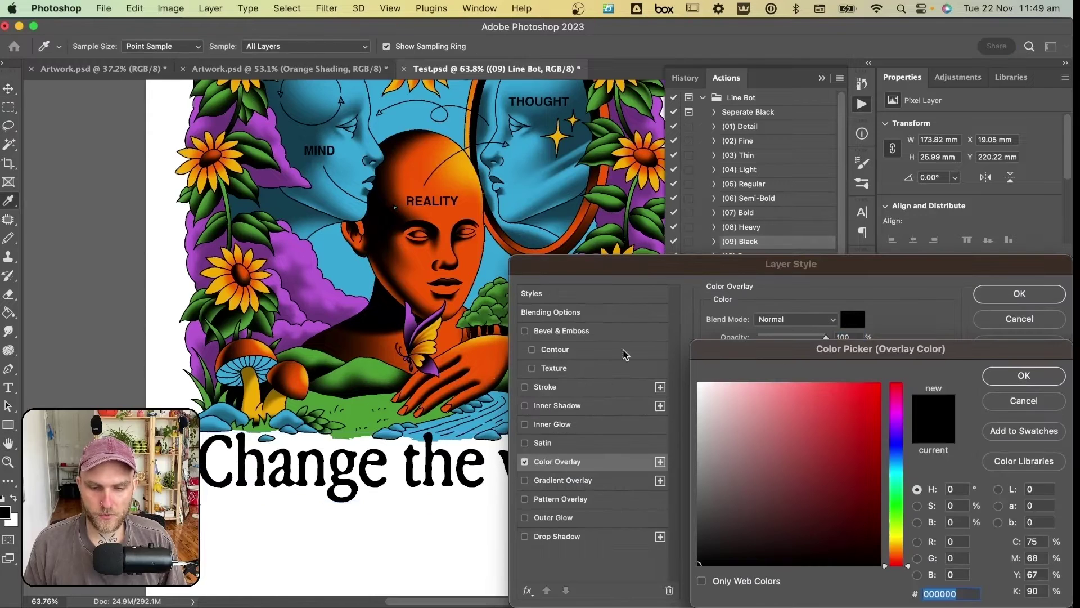
pyautogui.click(465, 416)
pyautogui.click(1024, 375)
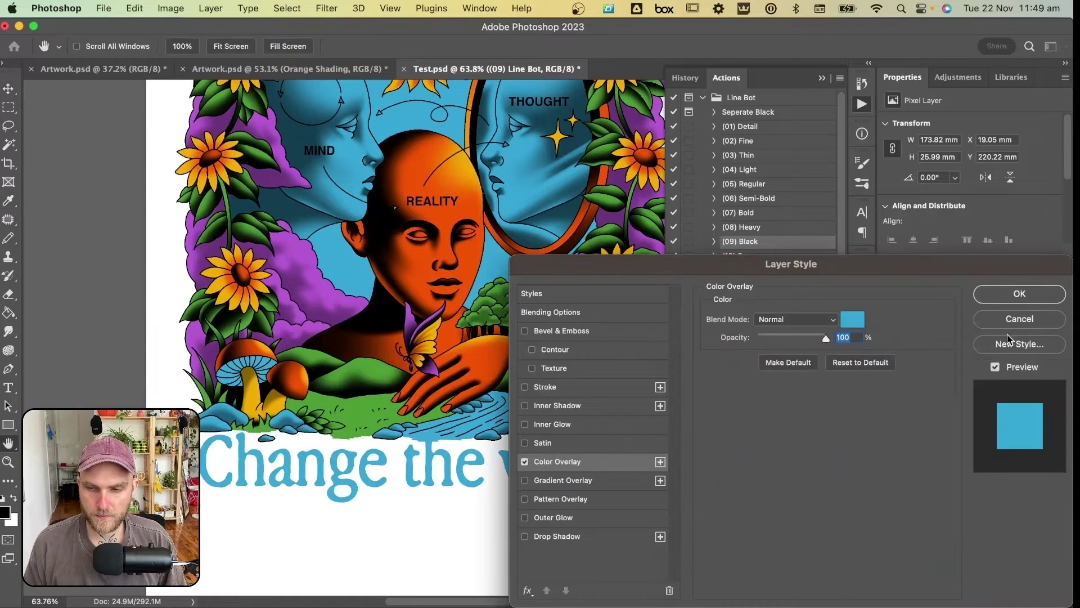
pyautogui.click(1019, 293)
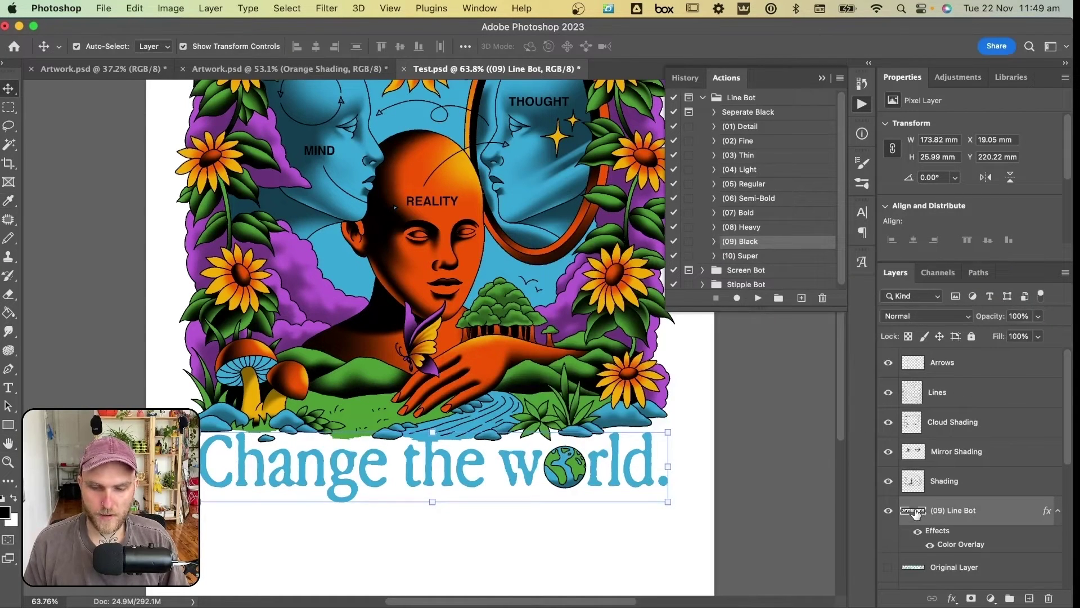
# - Load the thickened text as a selection, make a work path from it, and add a new layer
pyautogui.keyDown('super'); pyautogui.click(913, 512); pyautogui.keyUp('super')
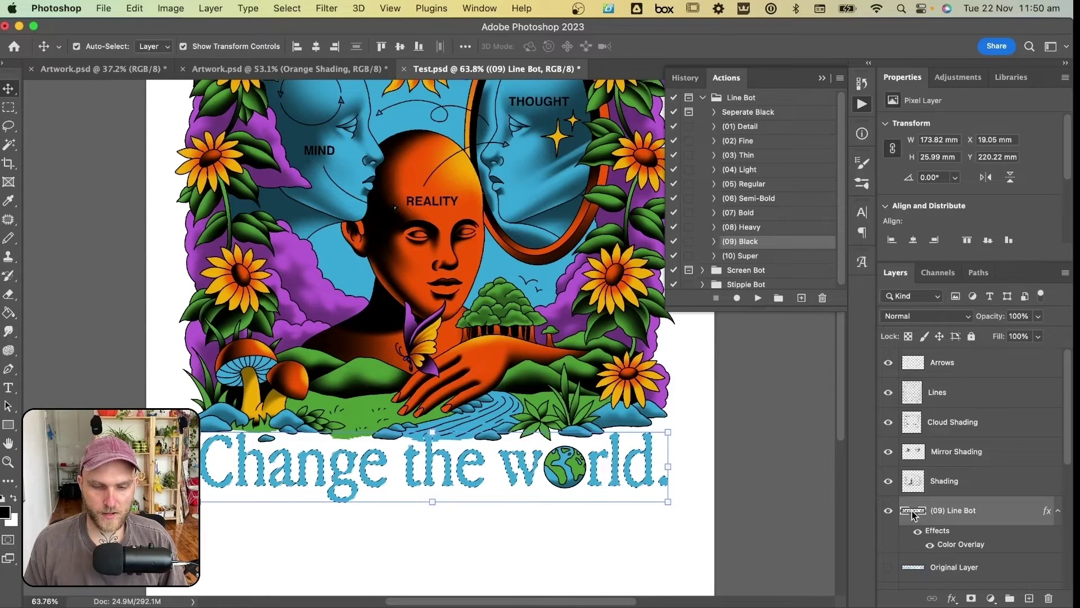
pyautogui.click(978, 273)
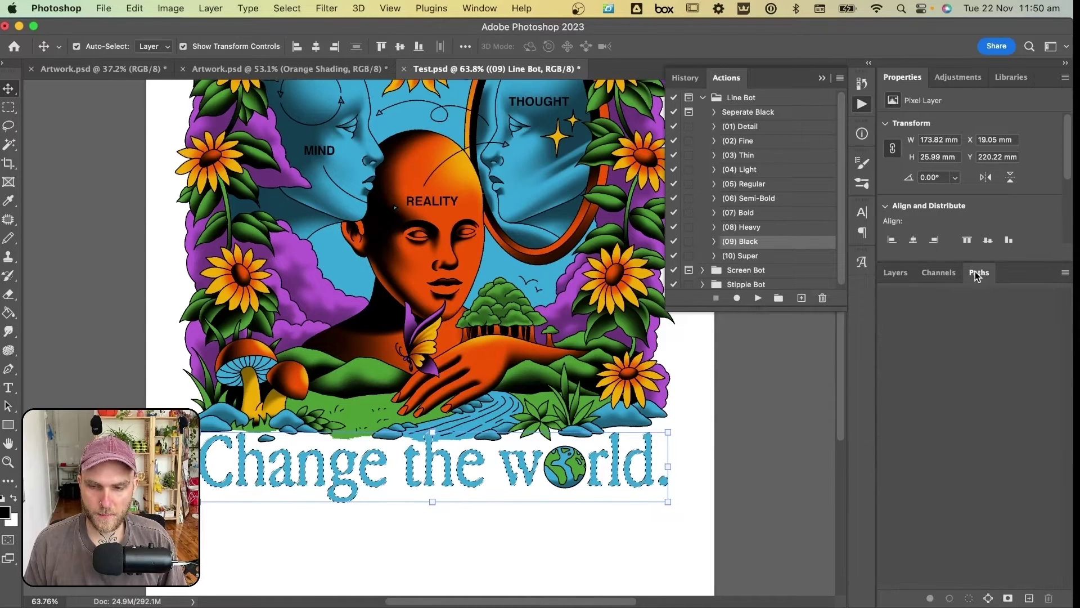
pyautogui.click(988, 598)
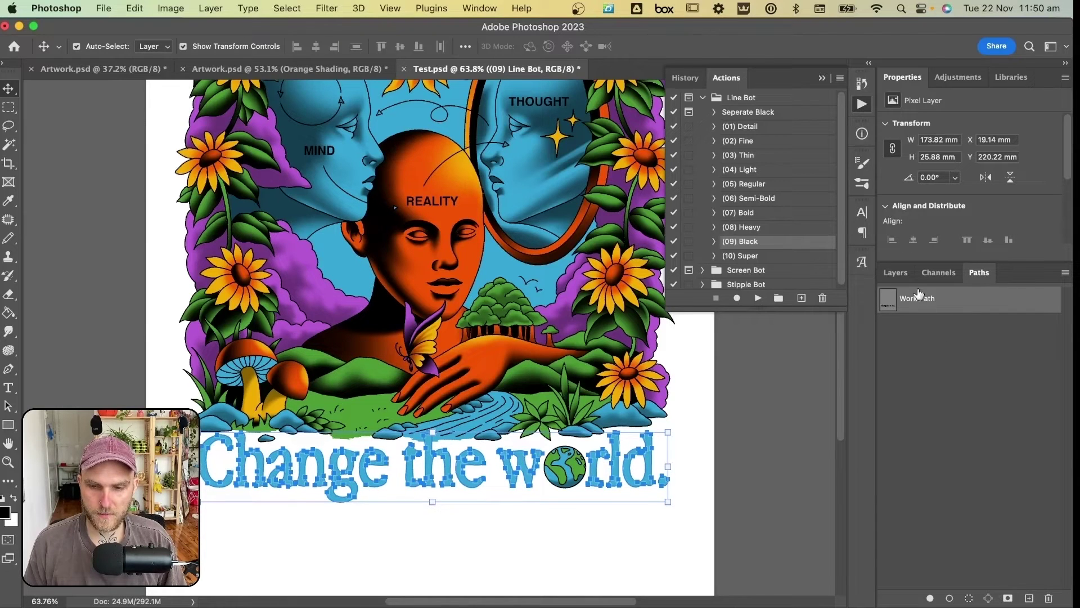
pyautogui.click(895, 272)
pyautogui.click(1029, 599)
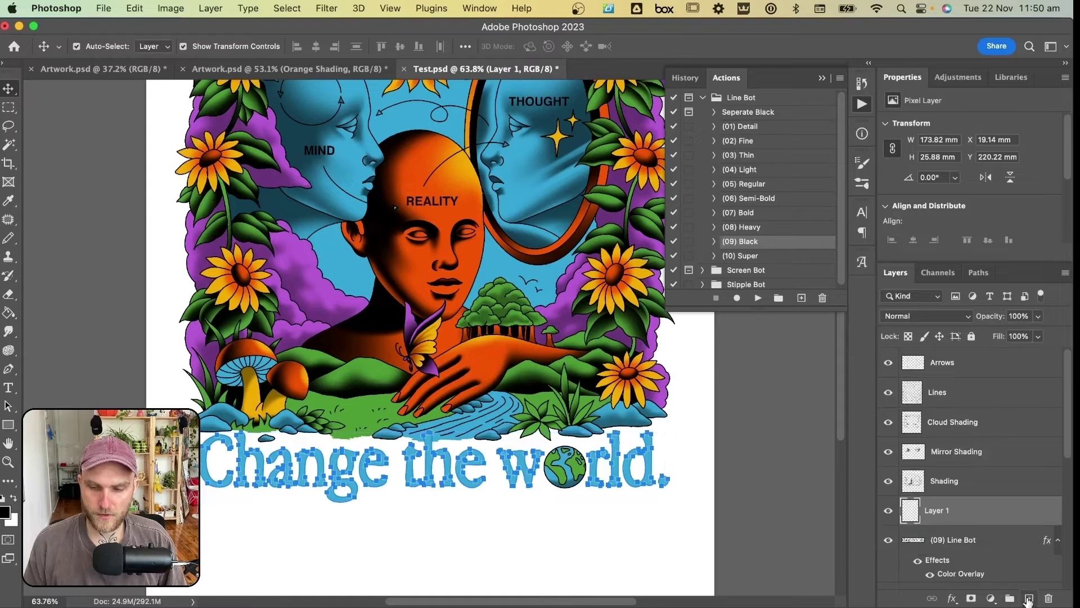
pyautogui.press('b')
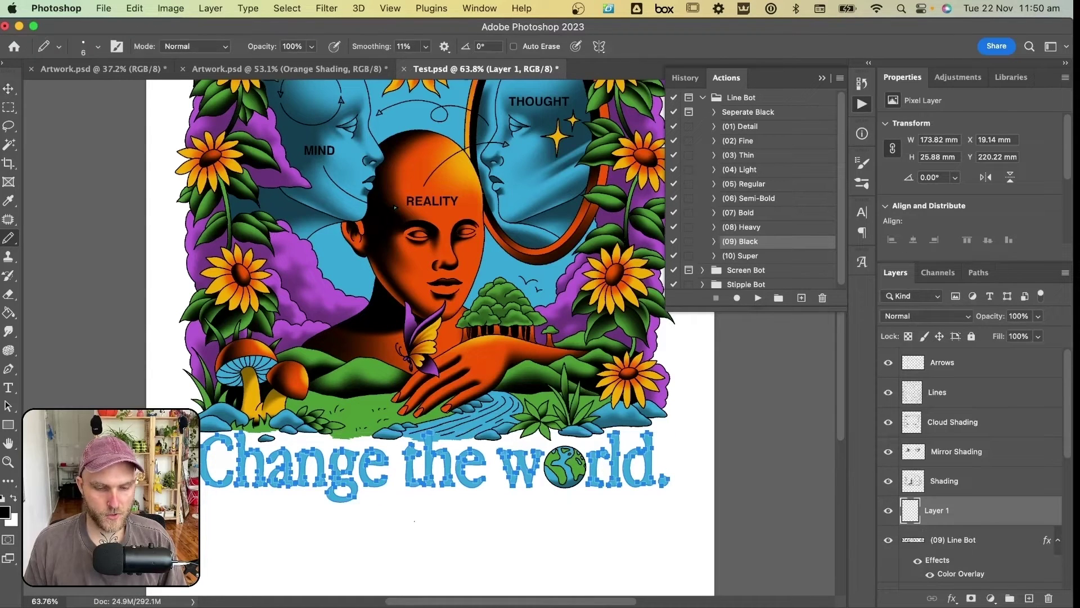
pyautogui.press('super+z')
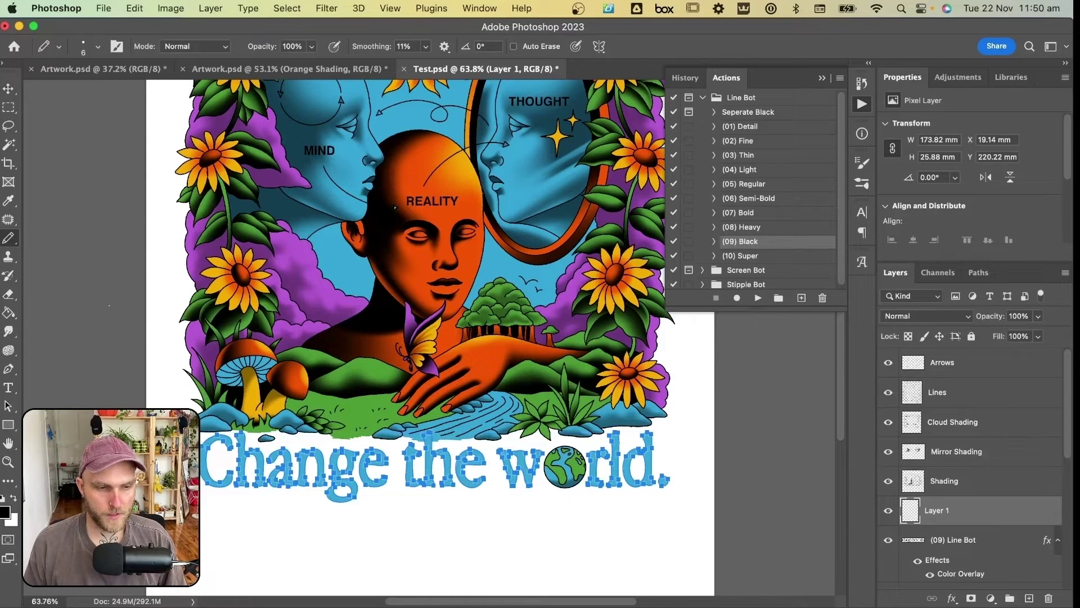
pyautogui.press('super+z')
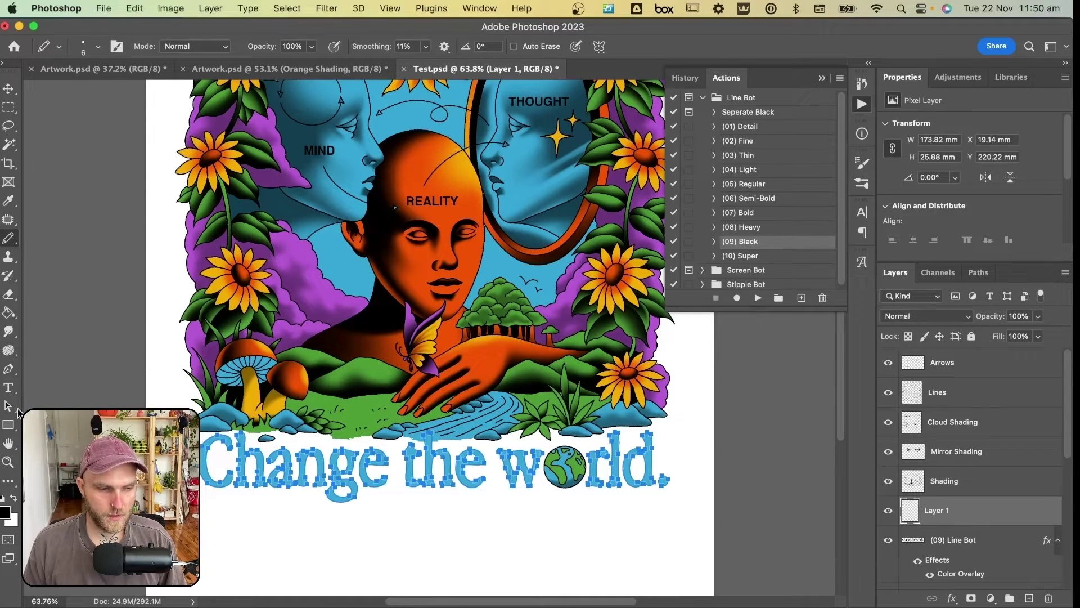
pyautogui.click(8, 406)
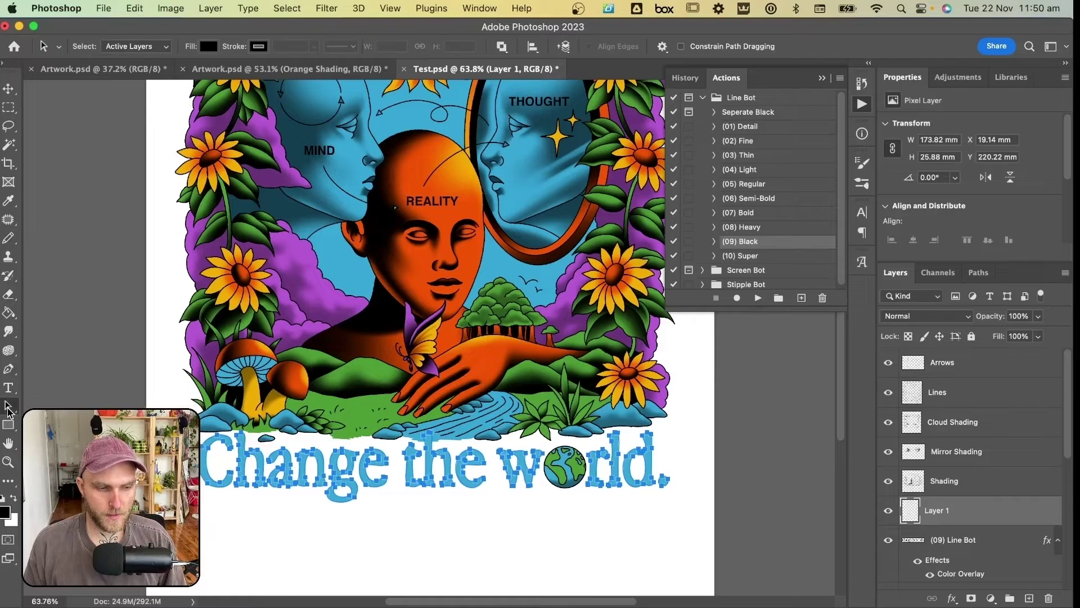
# - Stroke the work path with the Pencil onto the new layer, outlining the lettering
pyautogui.rightClick(284, 457)
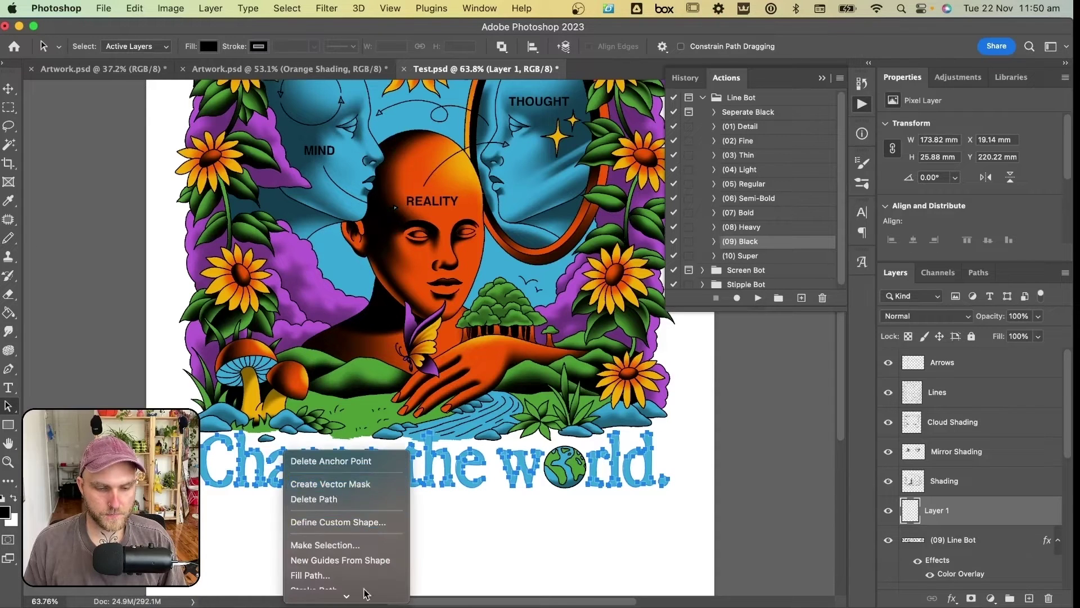
pyautogui.moveTo(364, 591)
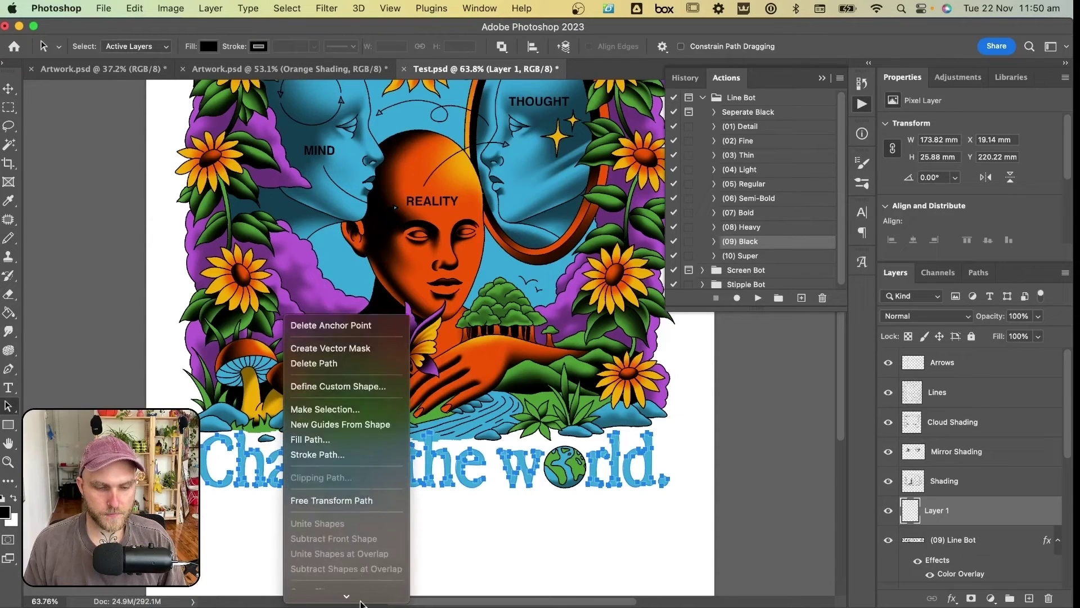
pyautogui.click(345, 439)
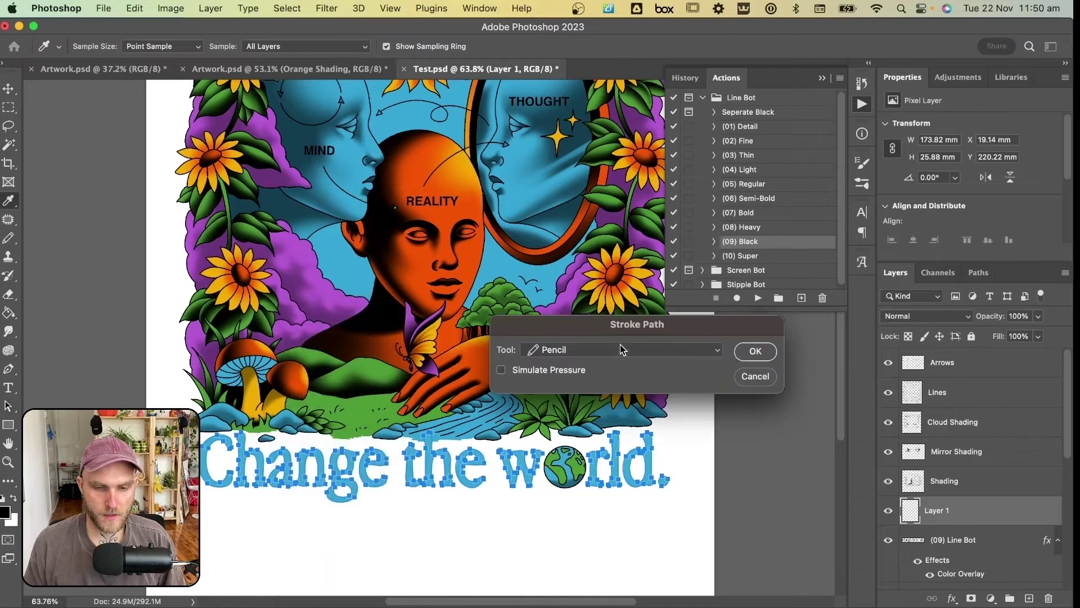
pyautogui.click(620, 349)
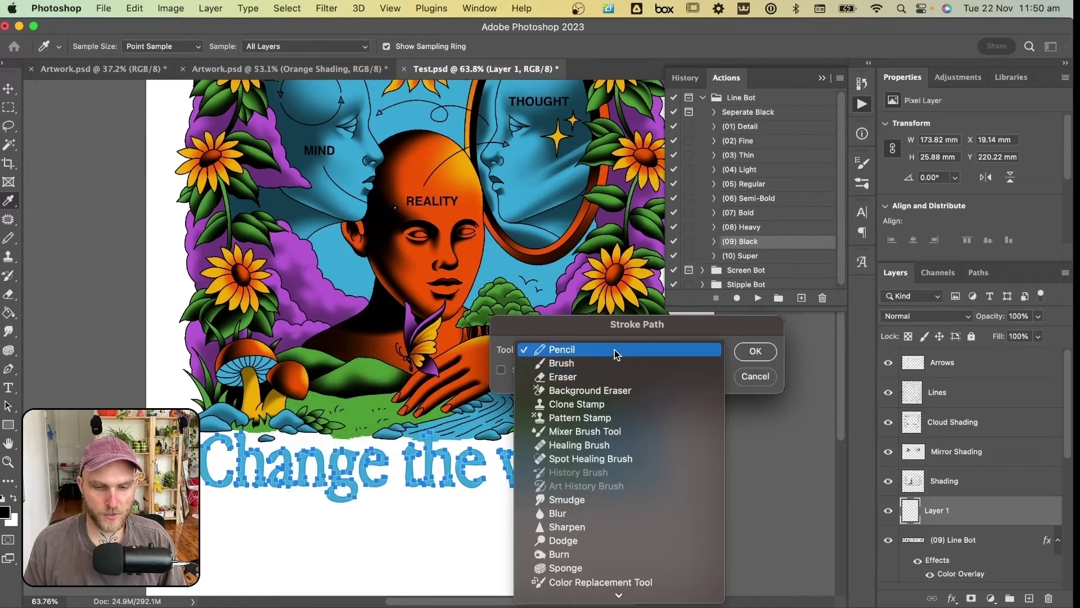
pyautogui.click(640, 329)
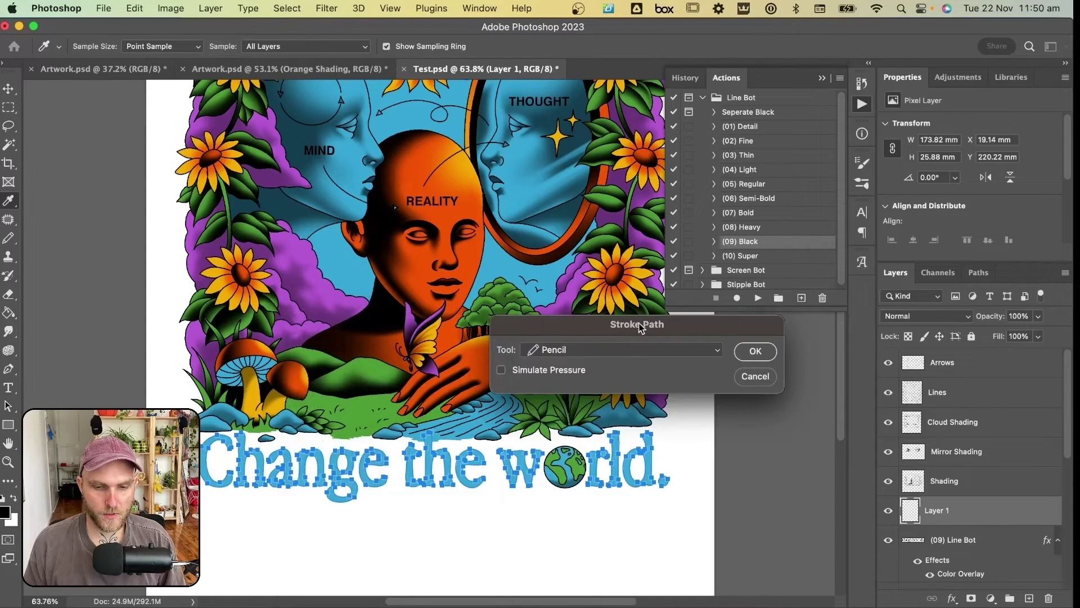
pyautogui.click(753, 352)
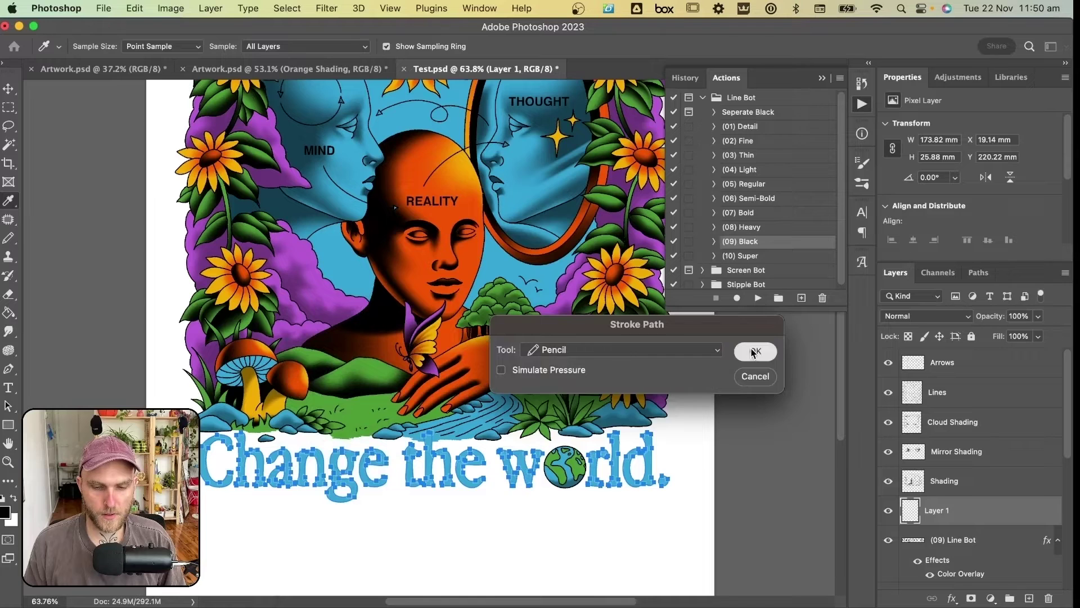
# - Deselect the Work Path to hide its outline and zoom in on the stroked text
pyautogui.click(978, 273)
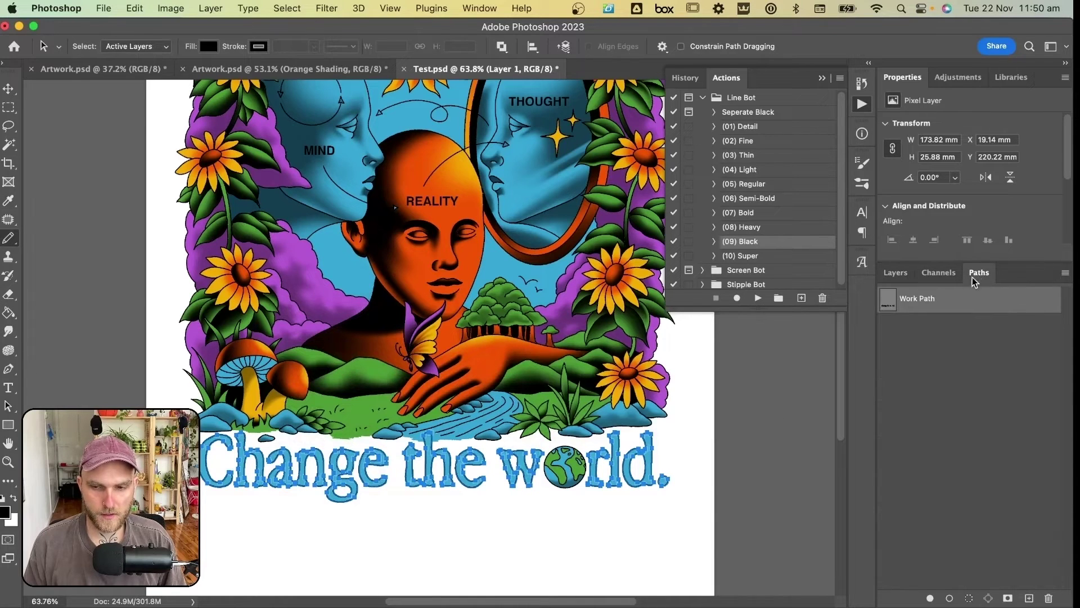
pyautogui.click(944, 333)
pyautogui.click(904, 275)
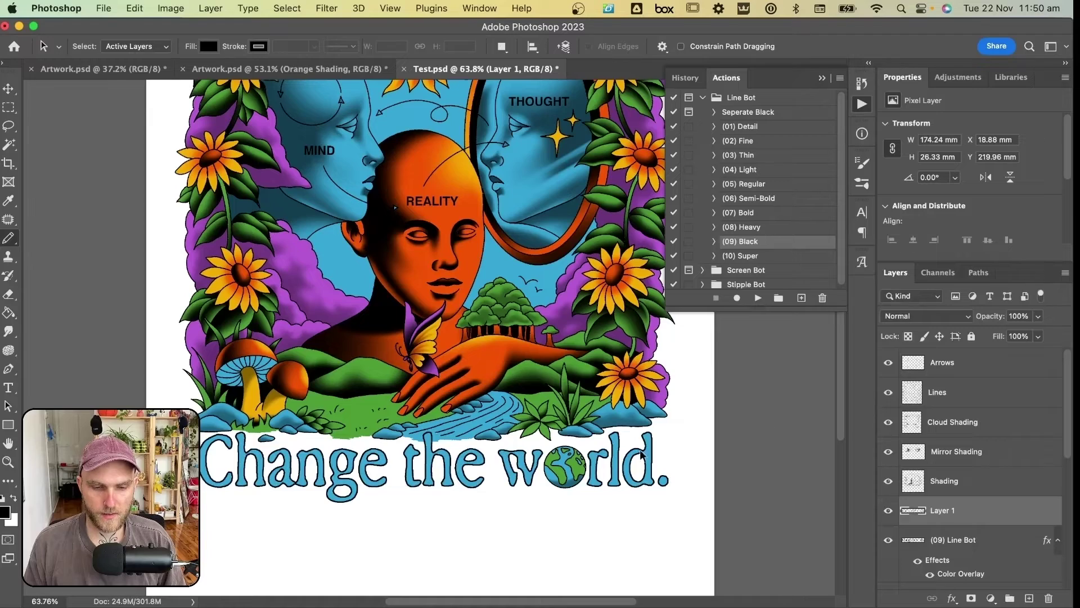
pyautogui.press('z')
pyautogui.scroll(3, 603, 492)
pyautogui.scroll(2, 603, 493)
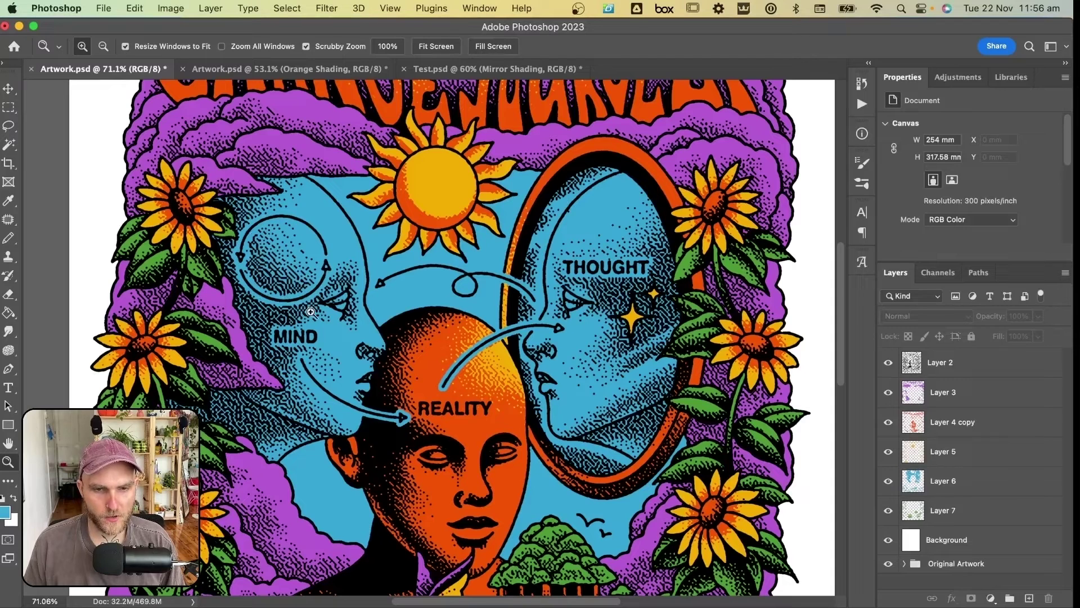
# - In Test.psd, hide and reshow the Arrows layer to check the labels and arrows
pyautogui.click(509, 72)
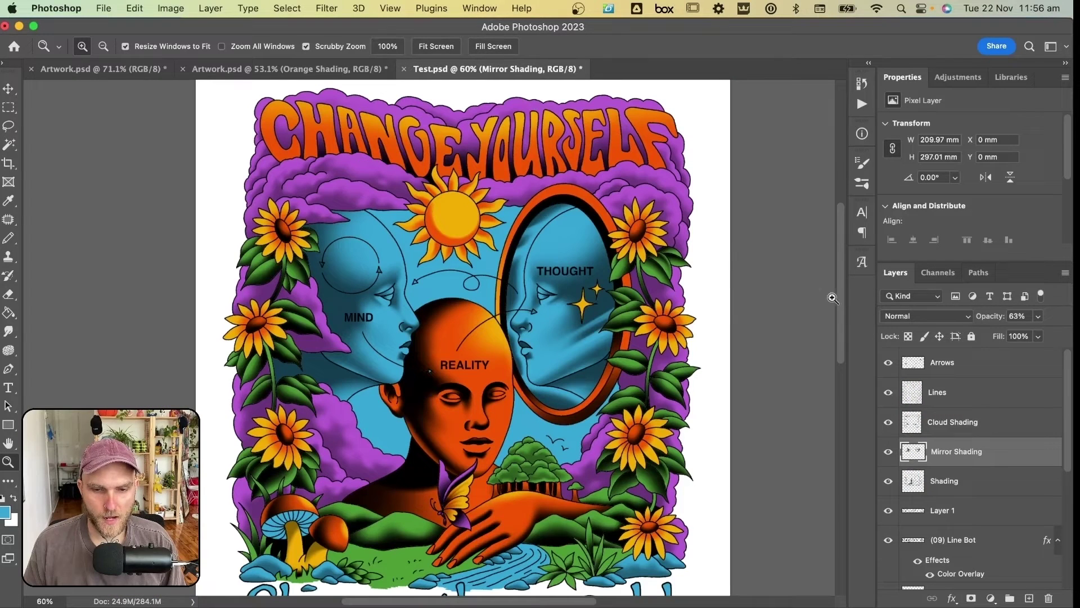
pyautogui.click(925, 361)
pyautogui.click(888, 365)
pyautogui.click(887, 366)
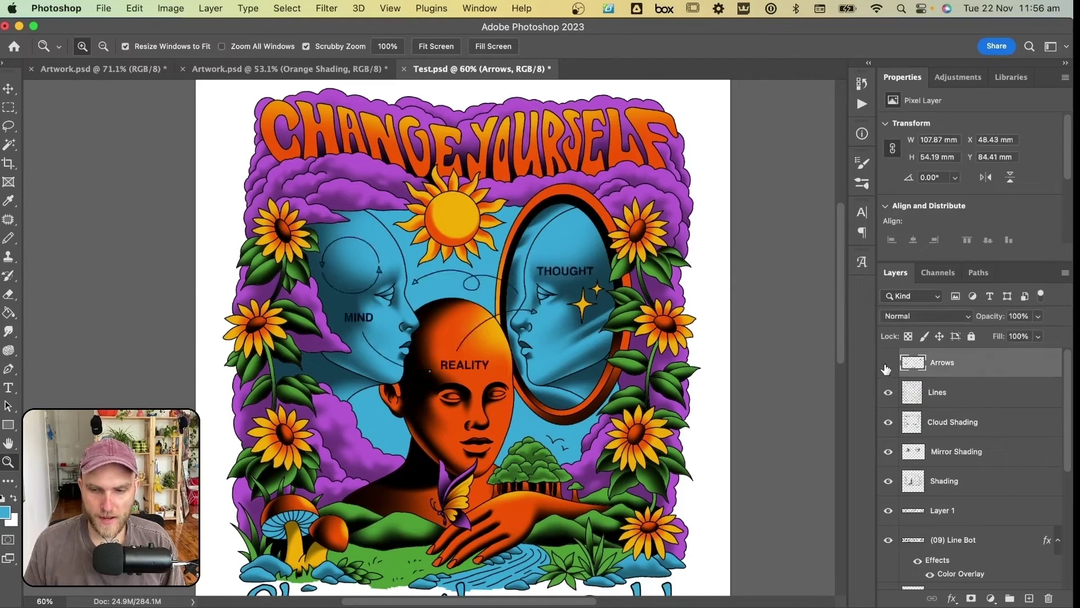
pyautogui.click(887, 365)
pyautogui.click(887, 366)
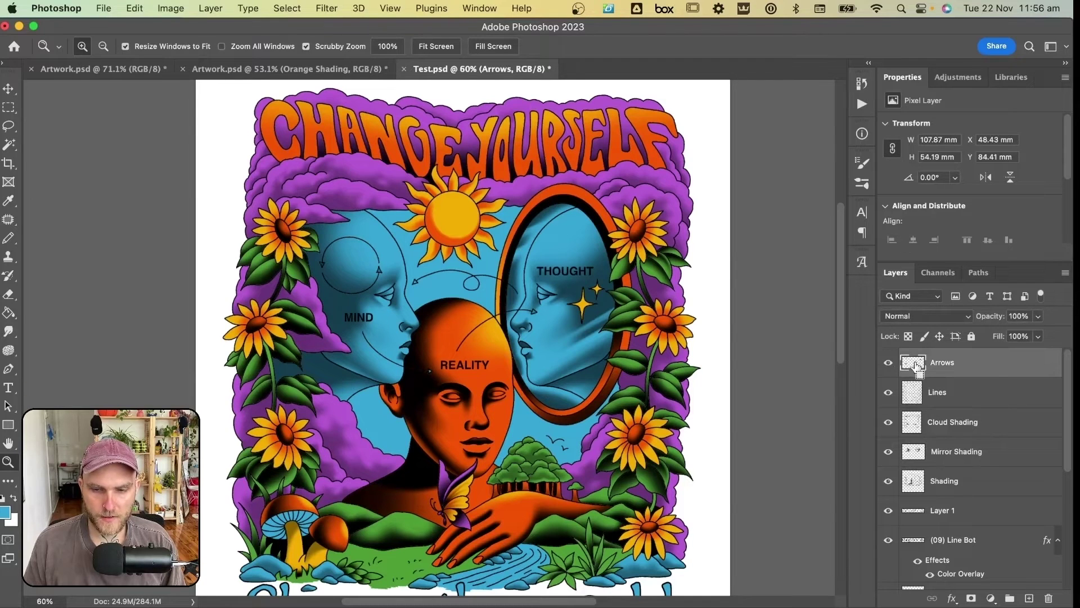
# - Load the Arrows layer's labels and arrows as a selection and expand it by 15 pixels
pyautogui.keyDown('super'); pyautogui.click(913, 363); pyautogui.keyUp('super')
pyautogui.click(287, 8)
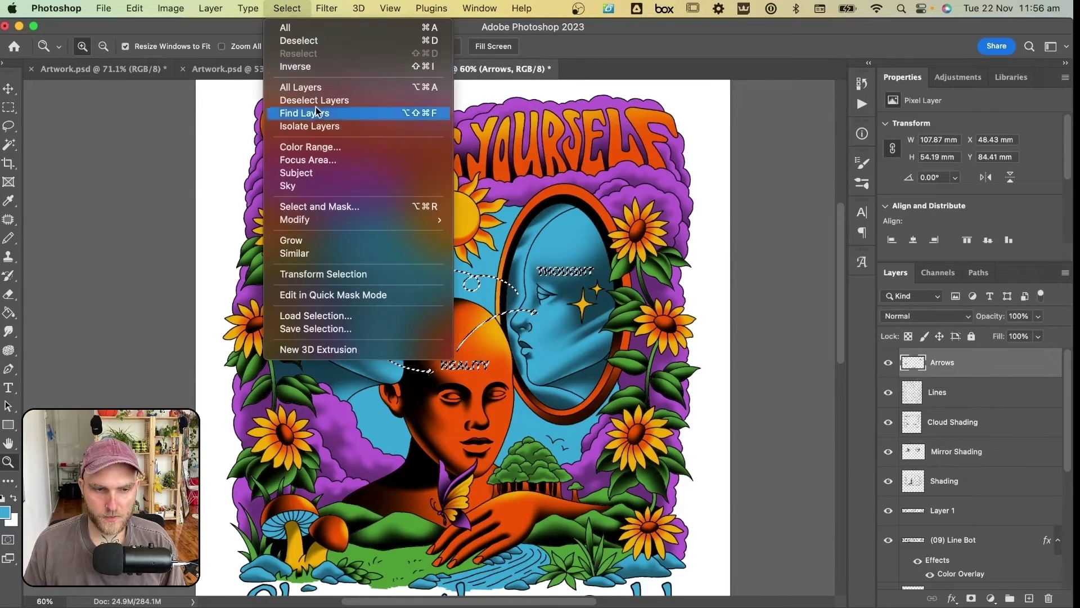
pyautogui.moveTo(336, 218)
pyautogui.click(491, 245)
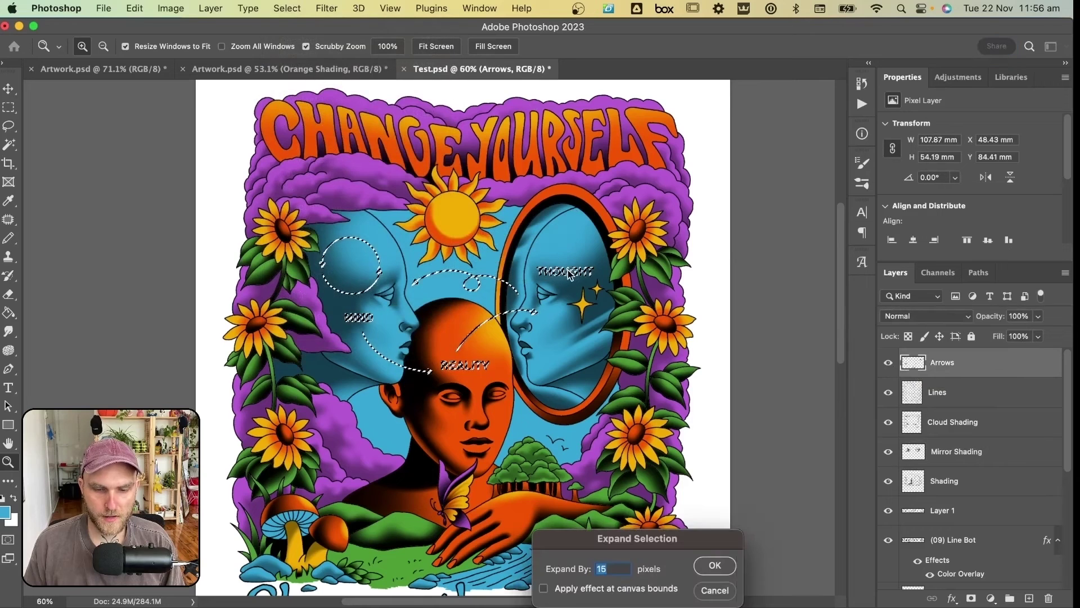
pyautogui.click(715, 565)
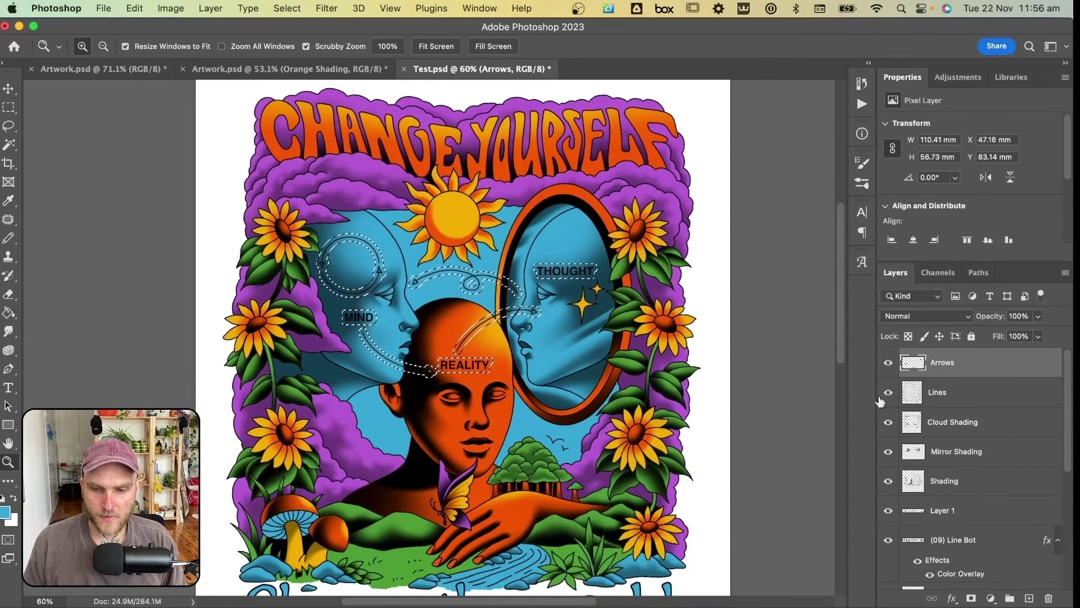
# - Delete the Shading layer's pixels inside the expanded label-and-arrow selection
pyautogui.click(916, 423)
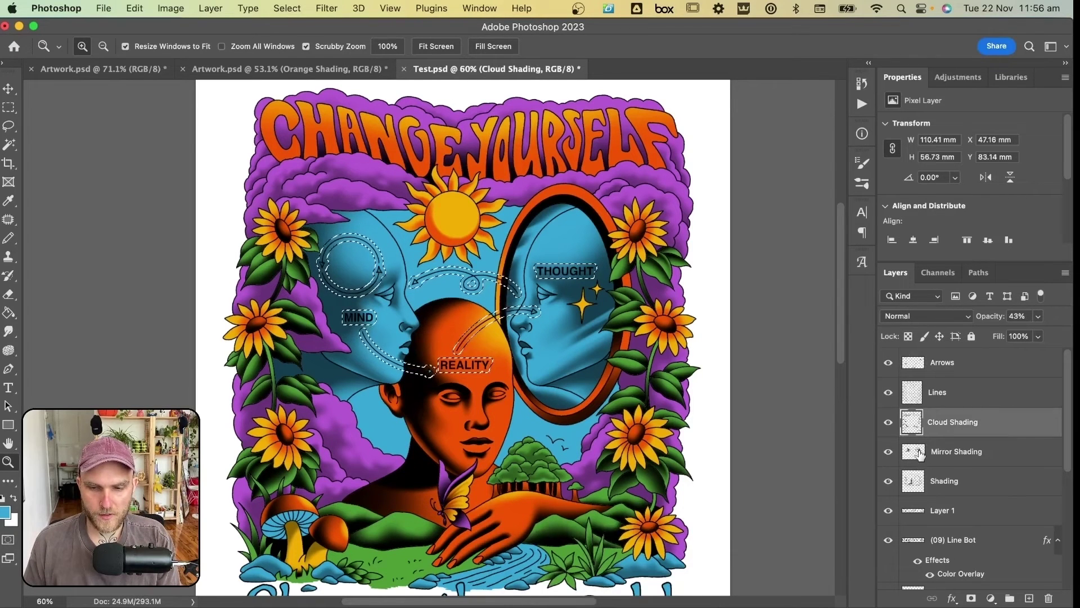
pyautogui.click(920, 454)
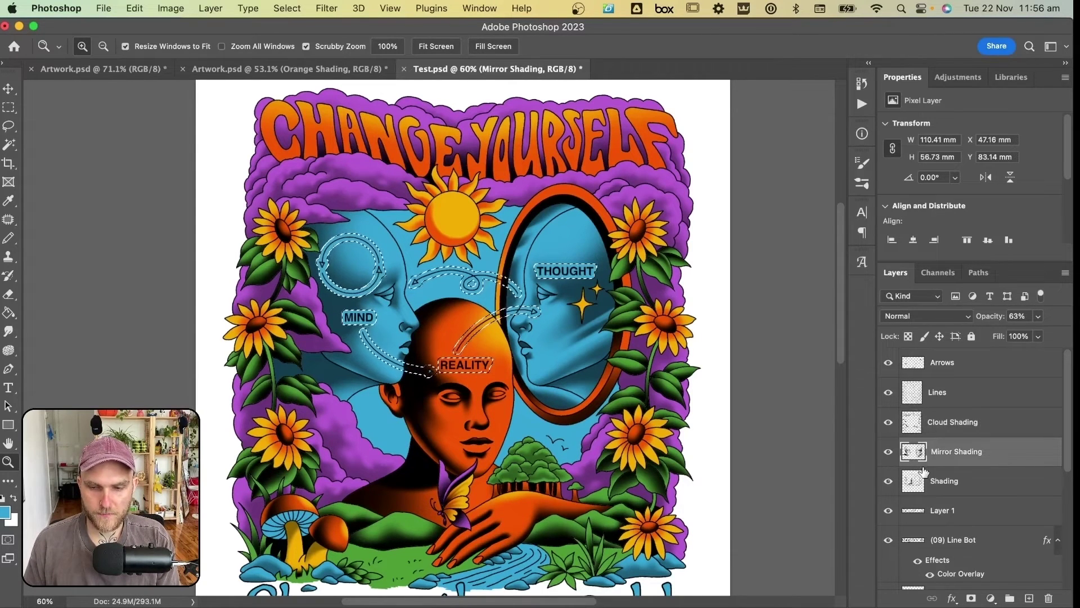
pyautogui.click(924, 474)
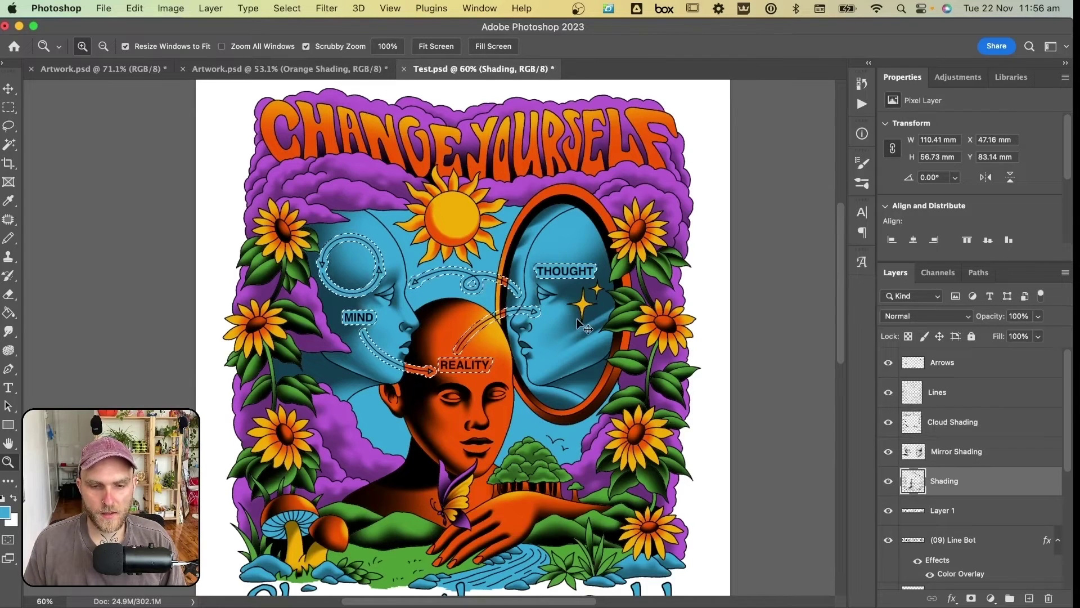
pyautogui.press('Delete')
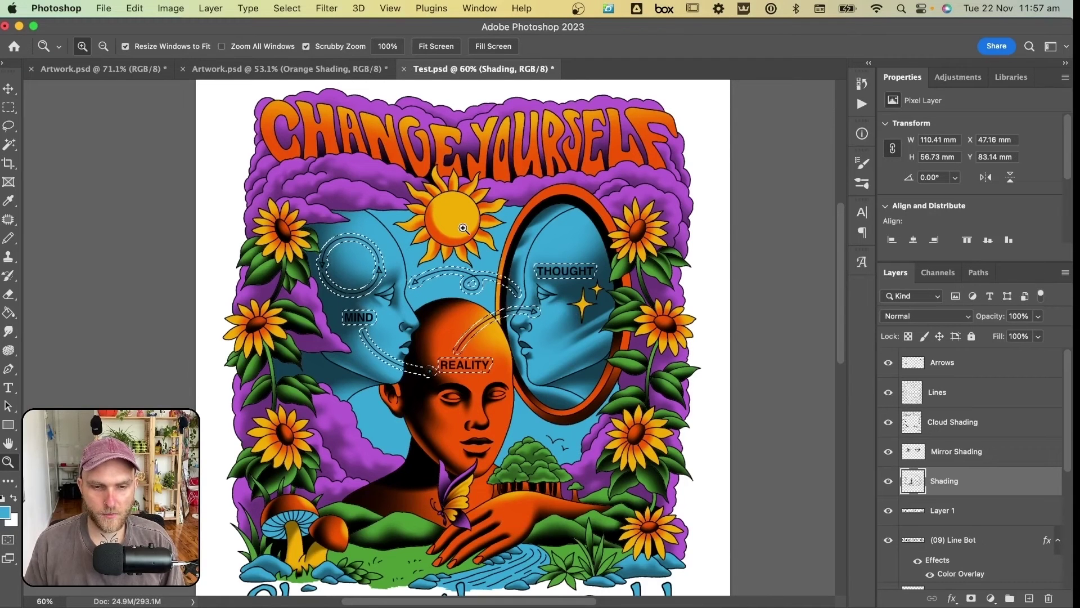
# - Feather the label-and-arrow selection by 10 pixels
pyautogui.click(319, 7)
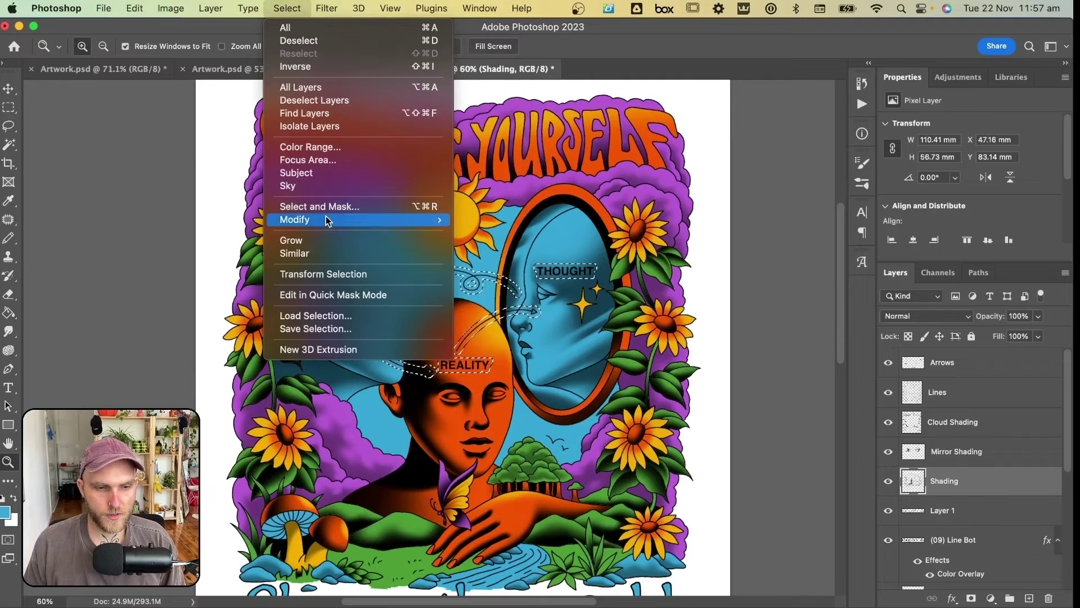
pyautogui.moveTo(328, 219)
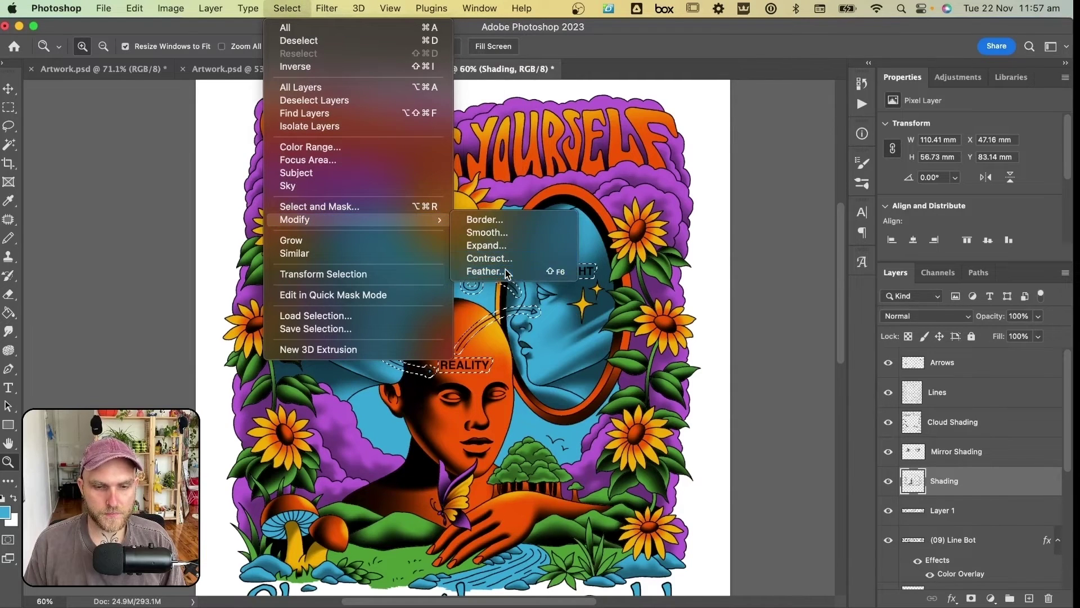
pyautogui.click(506, 270)
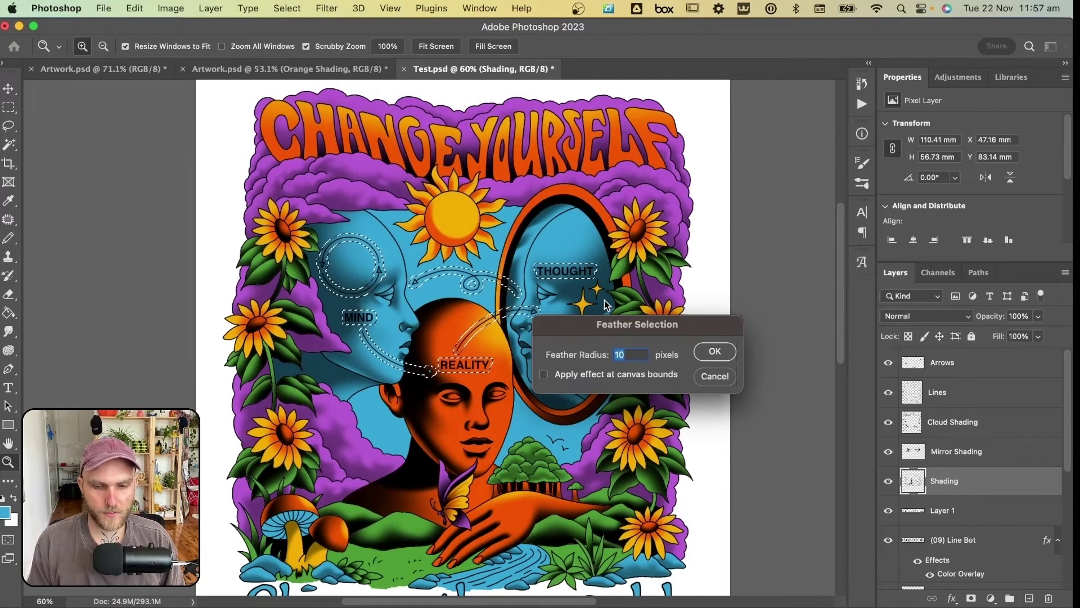
pyautogui.press('Return')
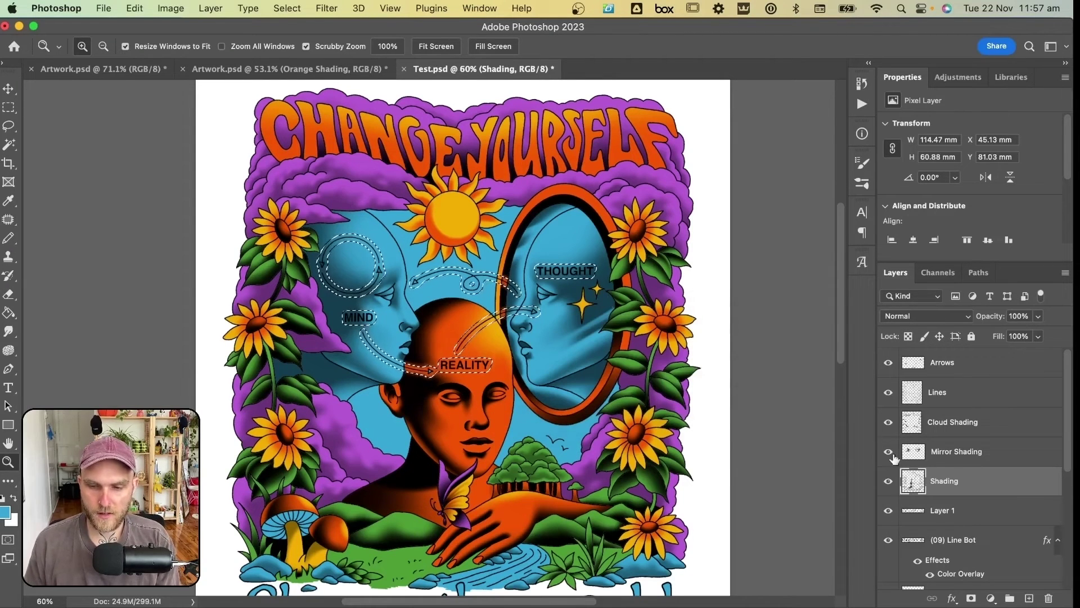
# - Select the Mirror Shading and Cloud Shading layers and deselect with Cmd+D
pyautogui.click(949, 450)
pyautogui.click(944, 425)
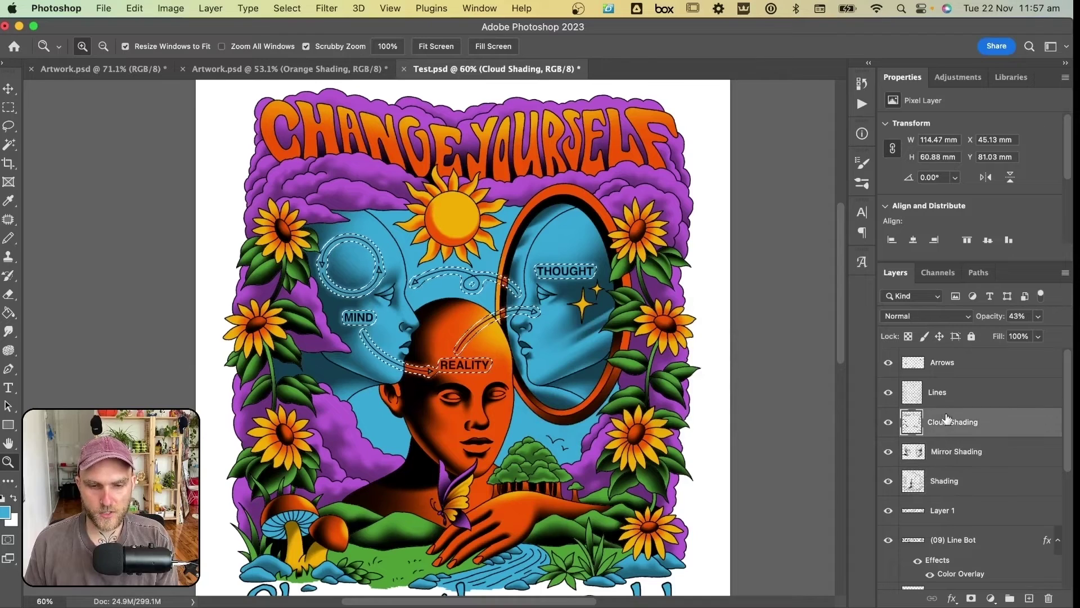
pyautogui.press('super+d')
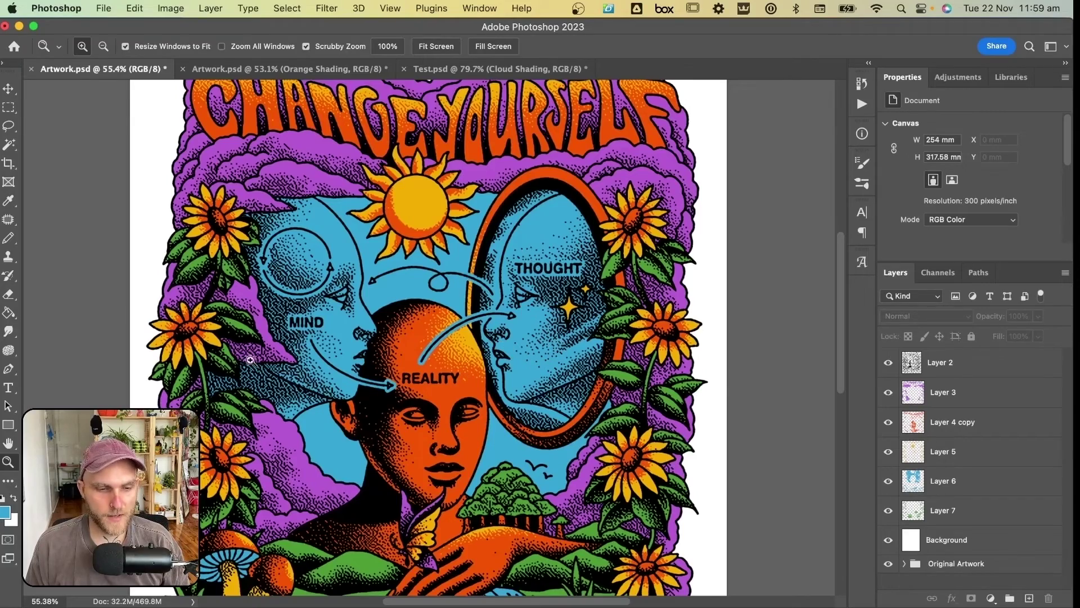
# - Zoom into the MIND face's stippled shading in Artwork.psd, pan around, then return to Test.psd
pyautogui.moveTo(249, 360); pyautogui.dragTo(307, 373)
pyautogui.moveTo(301, 201); pyautogui.dragTo(321, 294)
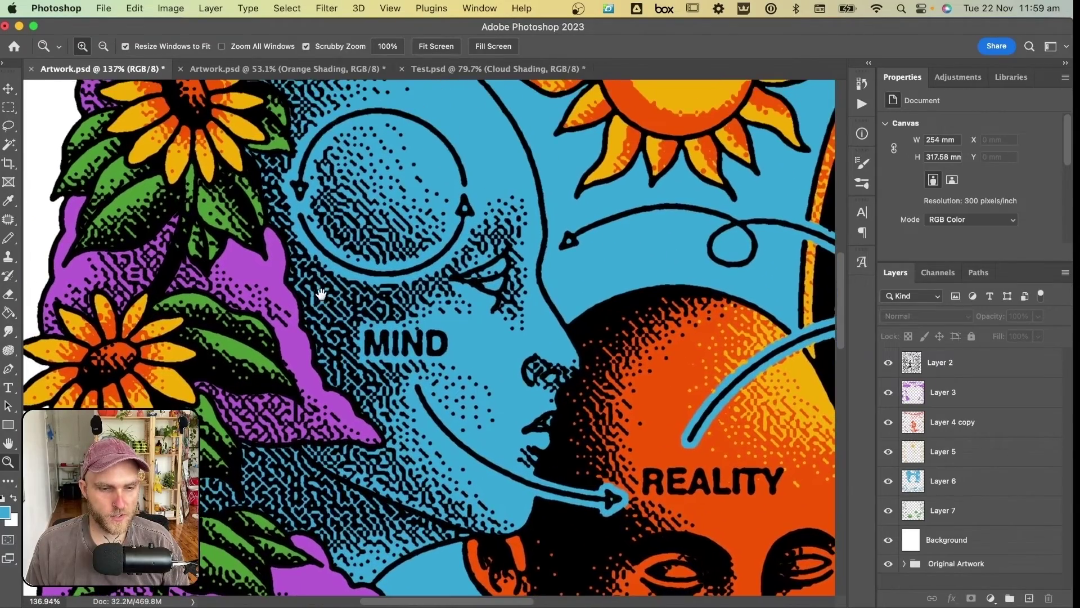
pyautogui.scroll(3, 318, 254)
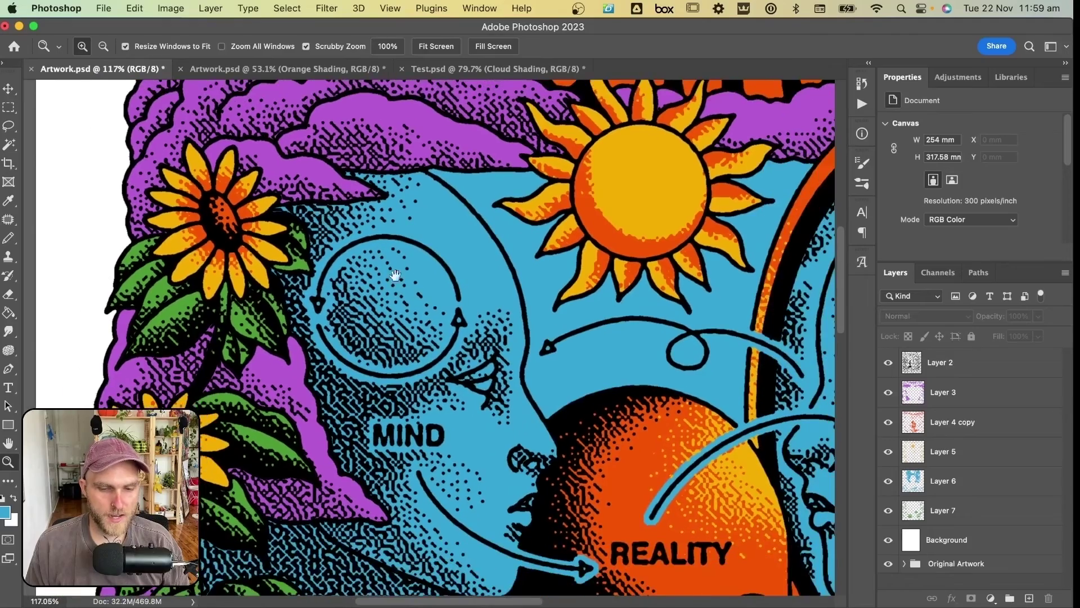
pyautogui.scroll(-5, 396, 276)
pyautogui.hscroll(3, 395, 275)
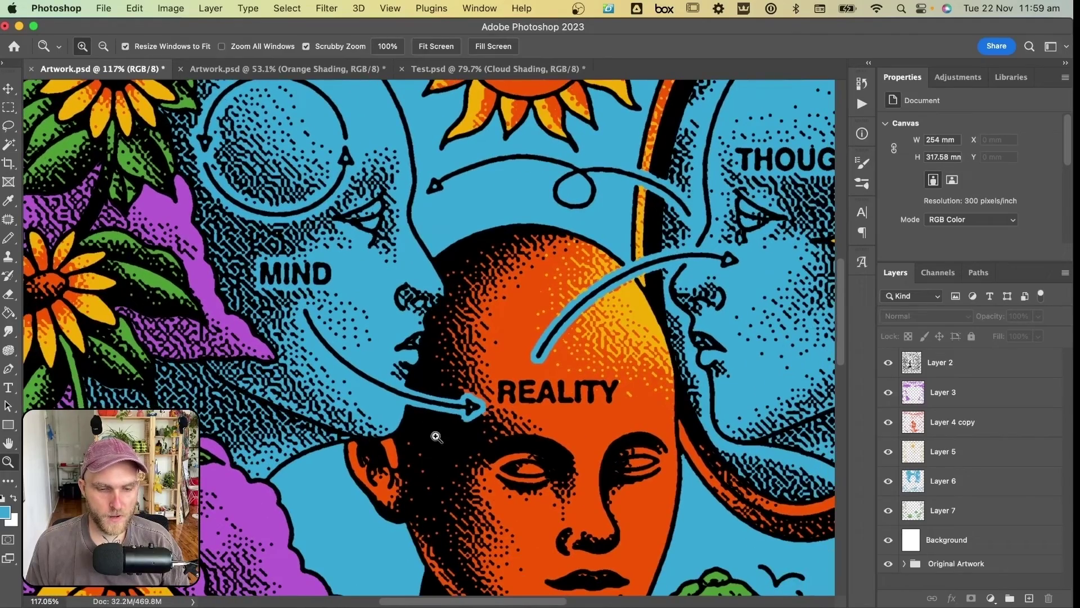
pyautogui.scroll(4, 437, 439)
pyautogui.hotkey('ctrl', 'shift', 'Tab')
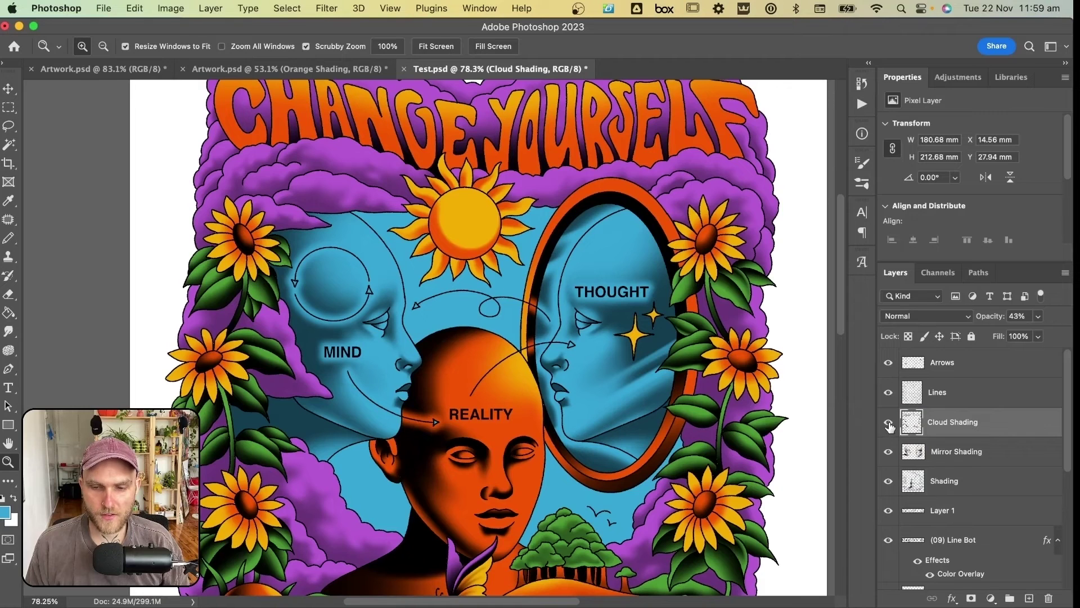
# - Set the Mirror Shading layer's opacity to about 68%
pyautogui.click(888, 453)
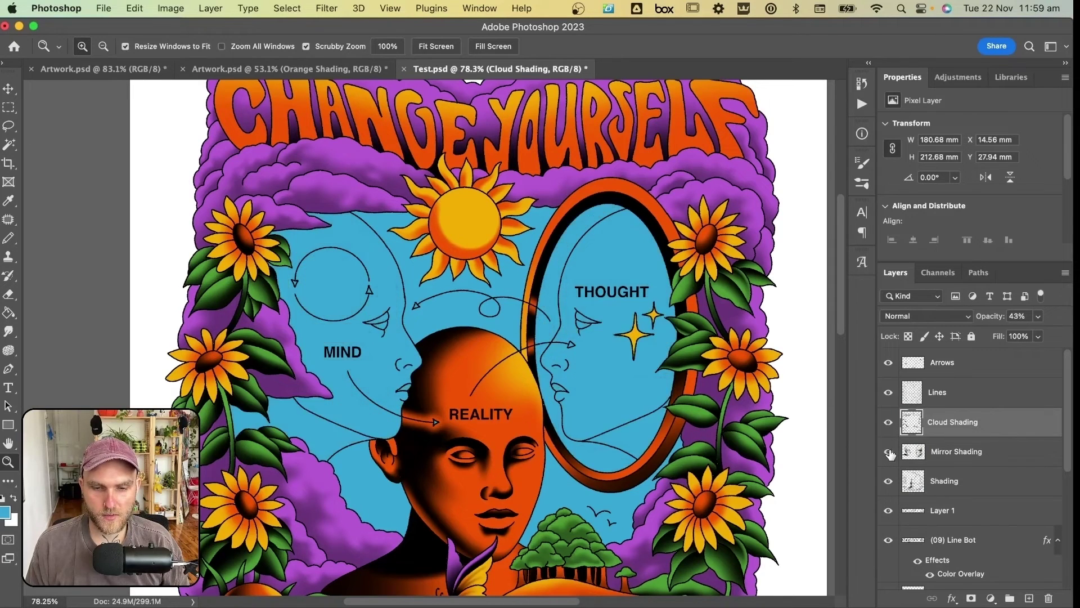
pyautogui.click(959, 451)
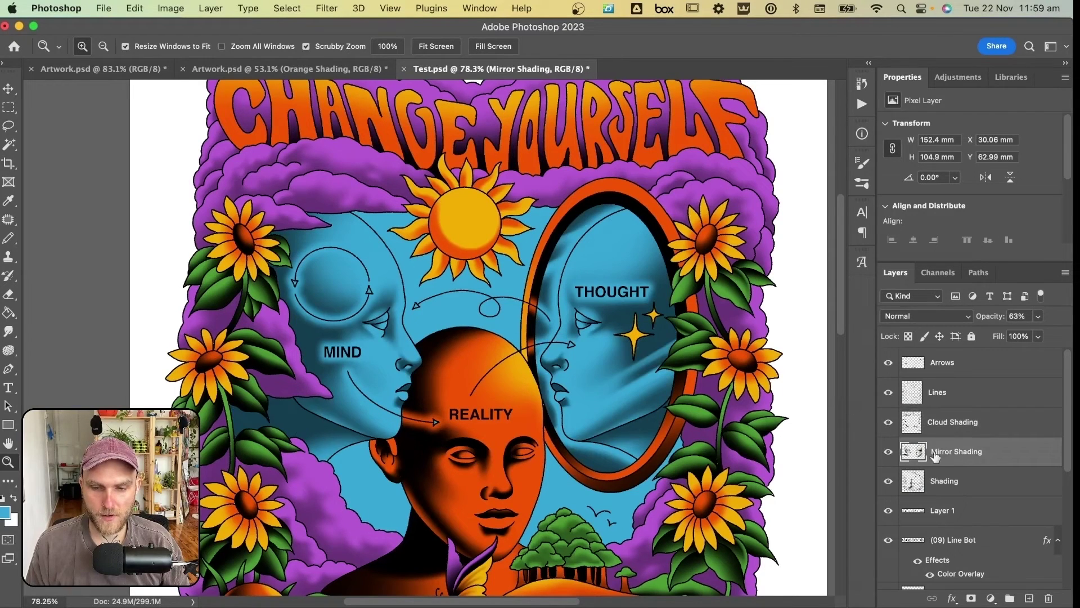
pyautogui.click(1039, 316)
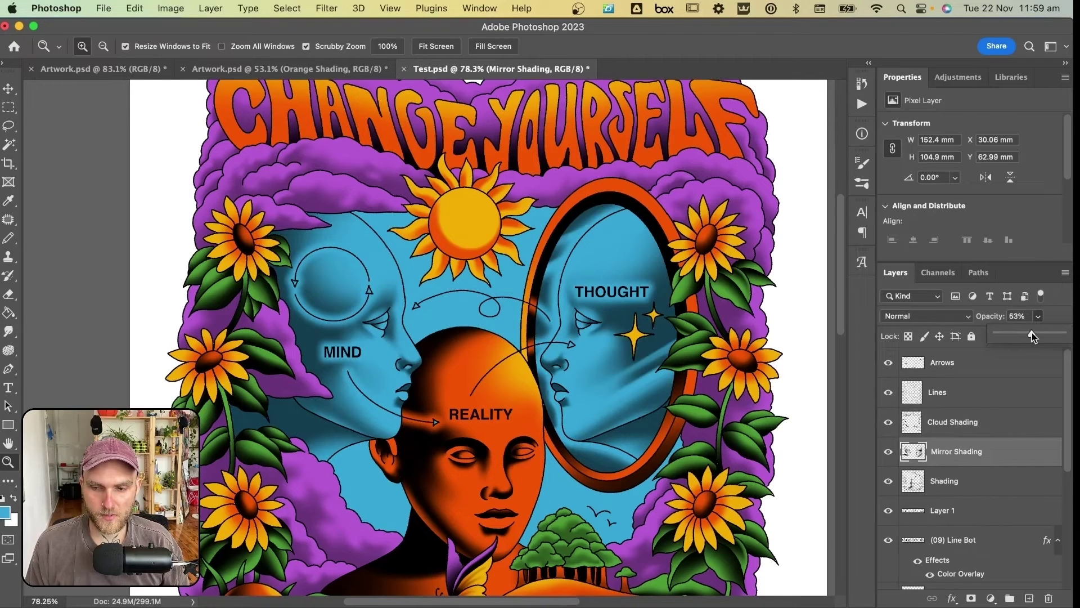
pyautogui.moveTo(1021, 333)
pyautogui.mouseDown()
pyautogui.moveTo(1001, 331)
pyautogui.moveTo(1040, 329)
pyautogui.mouseUp()
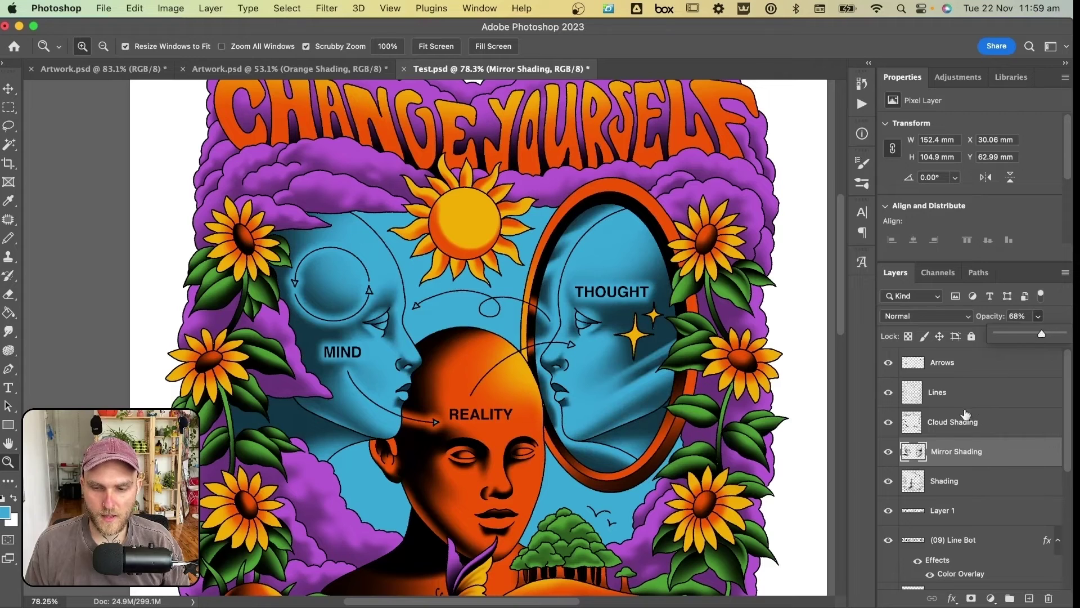
# - Hide and reshow the Cloud Shading and Shading layers to compare the shading
pyautogui.click(901, 424)
pyautogui.click(888, 422)
pyautogui.click(888, 422)
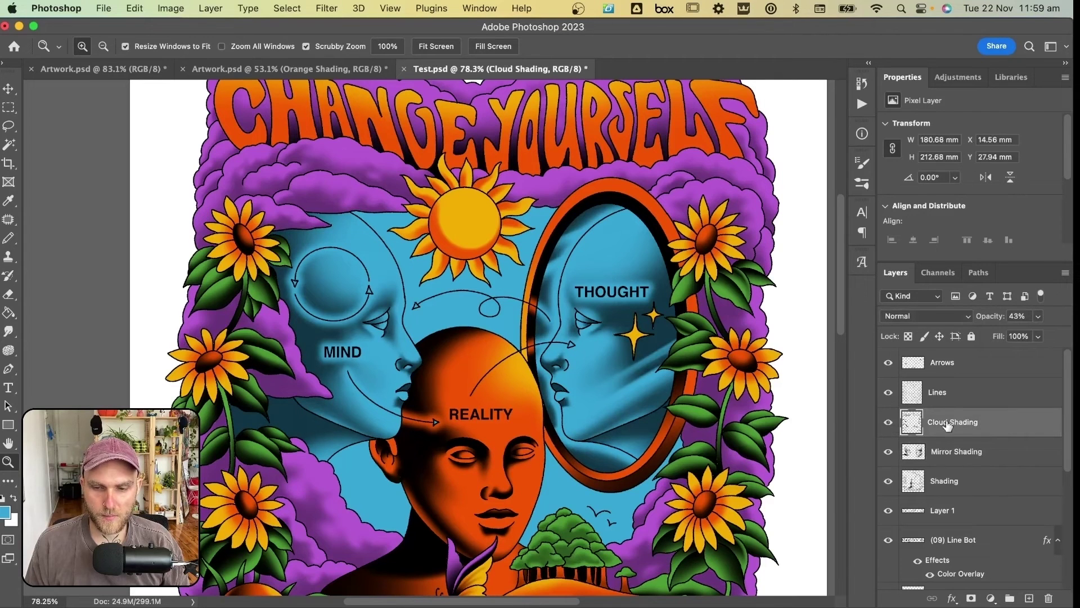
pyautogui.click(947, 479)
pyautogui.scroll(-3, 677, 450)
pyautogui.click(888, 481)
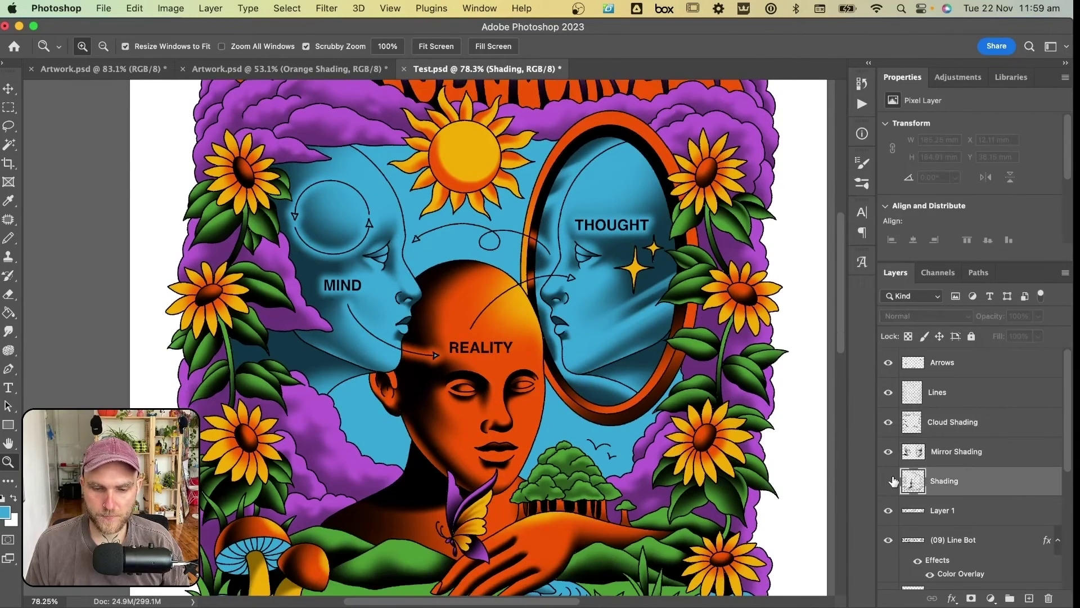
pyautogui.click(888, 481)
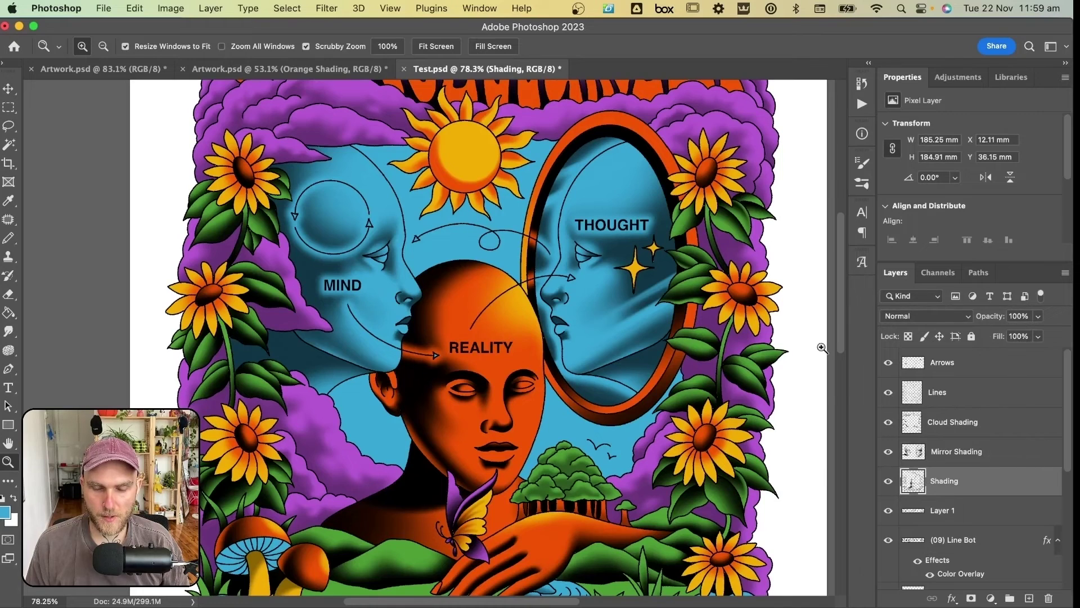
pyautogui.moveTo(772, 350); pyautogui.dragTo(732, 338)
pyautogui.scroll(2, 647, 315)
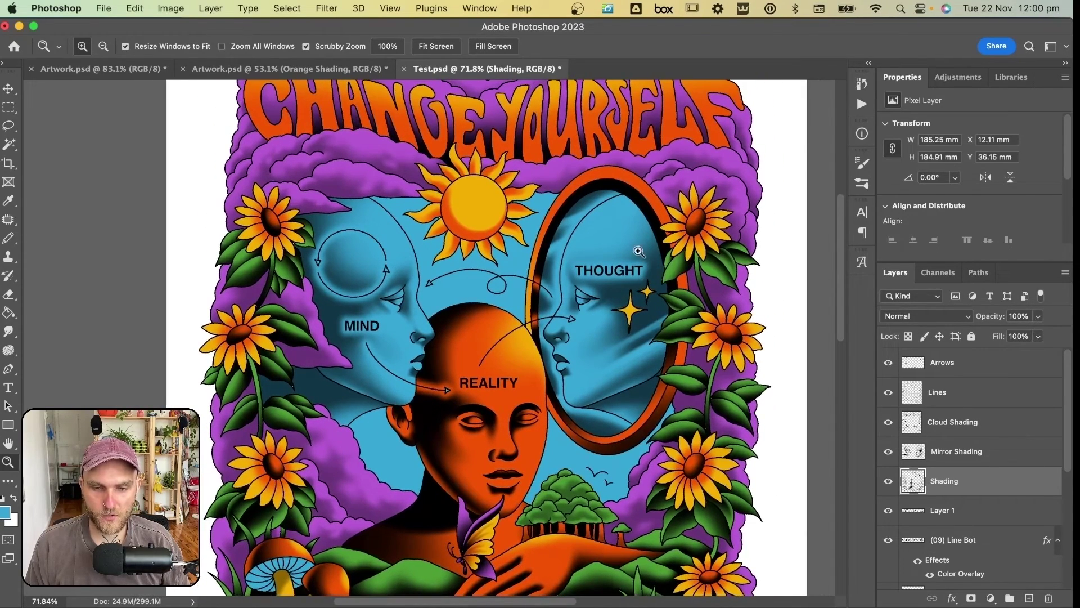
pyautogui.scroll(2, 604, 286)
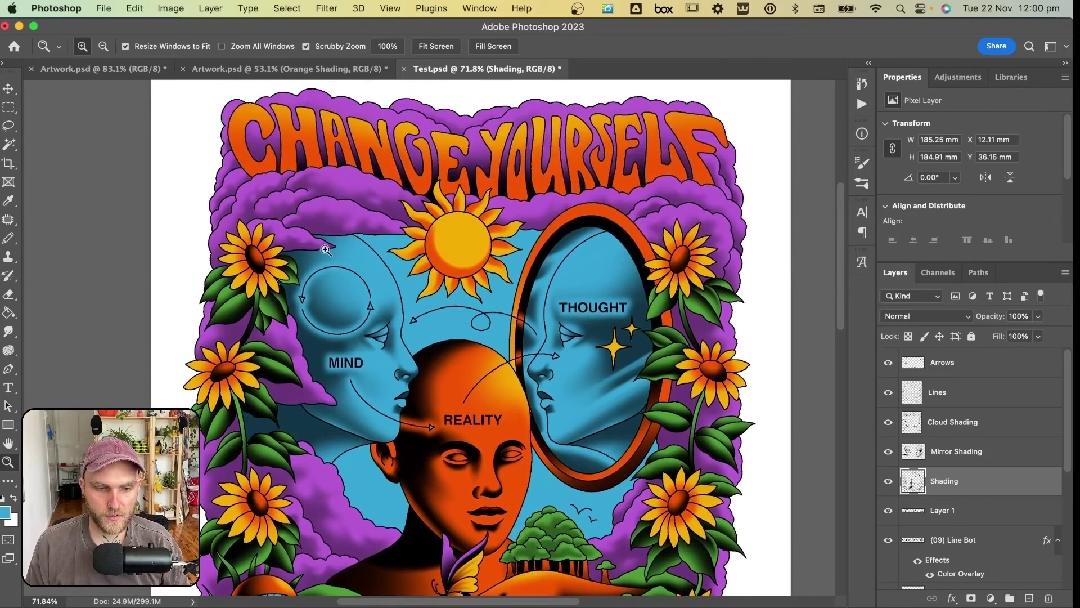